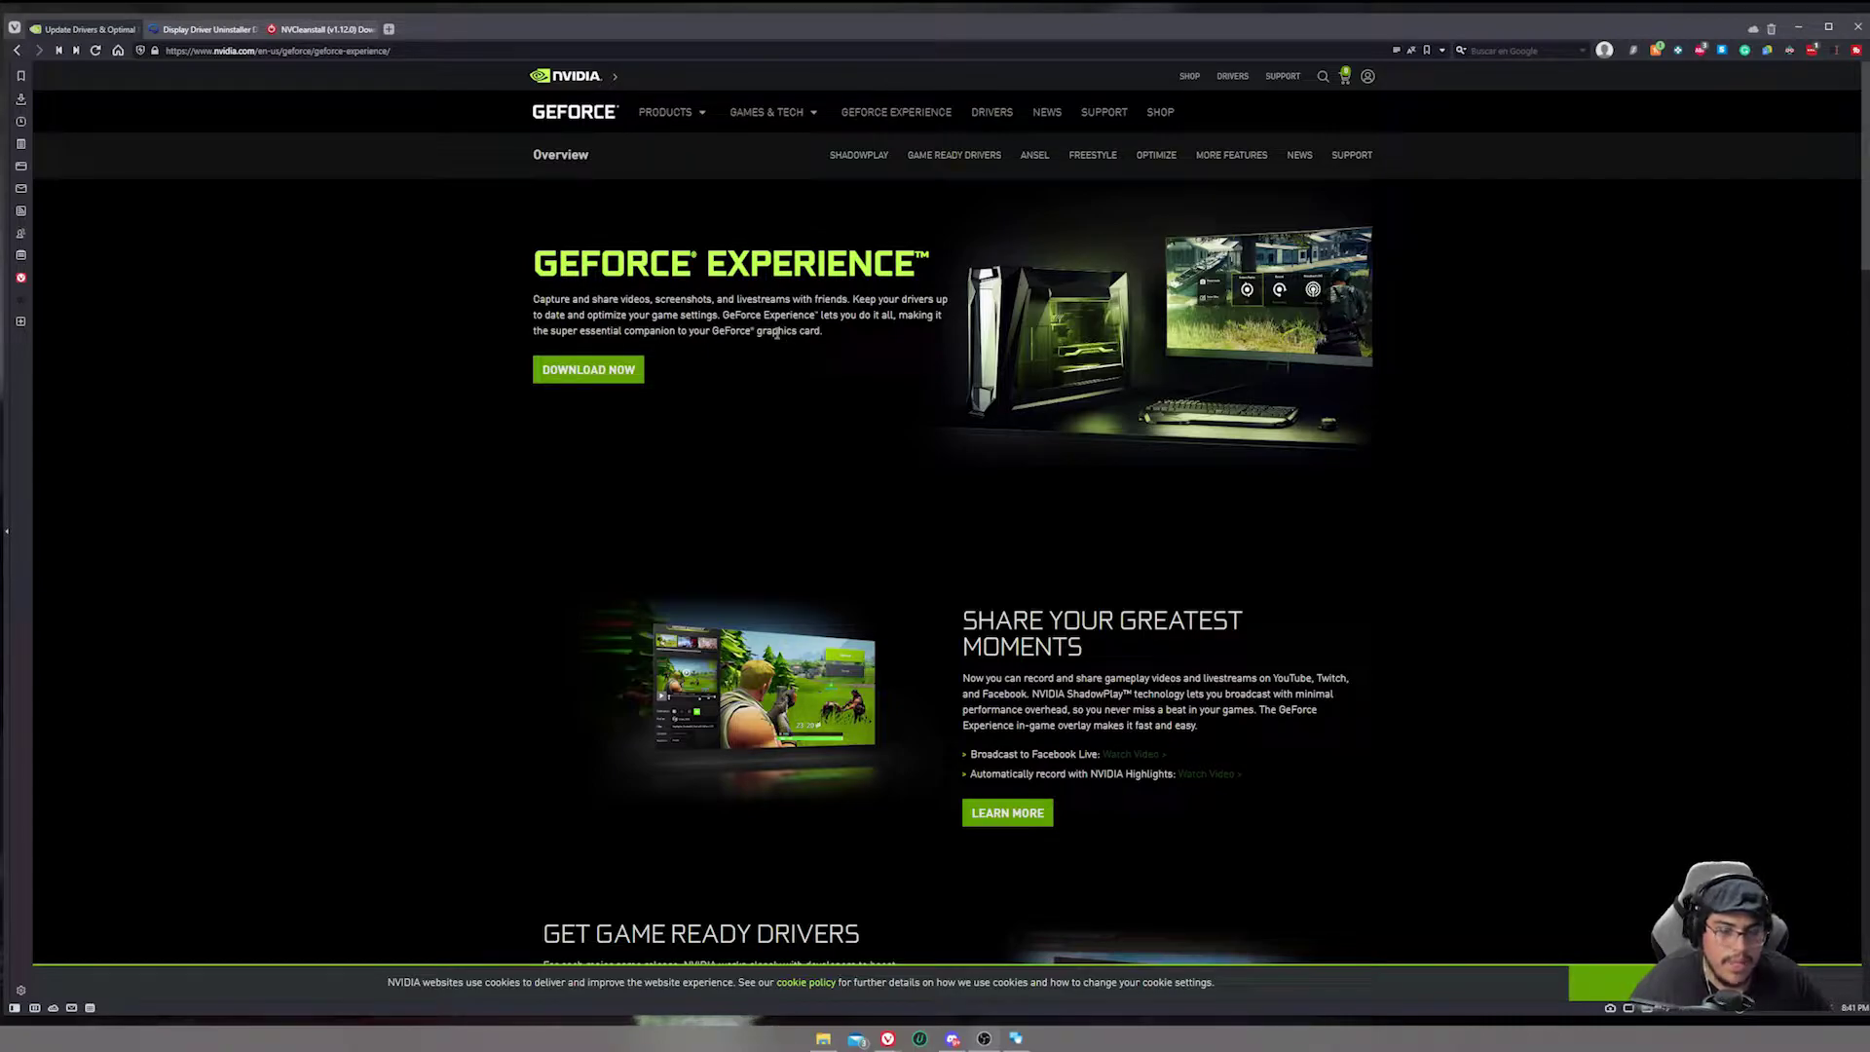
Filter the TCPView connection list by 'nv' and select the nvcontainer.exe connections
scroll(1069, 537, "down", 7)
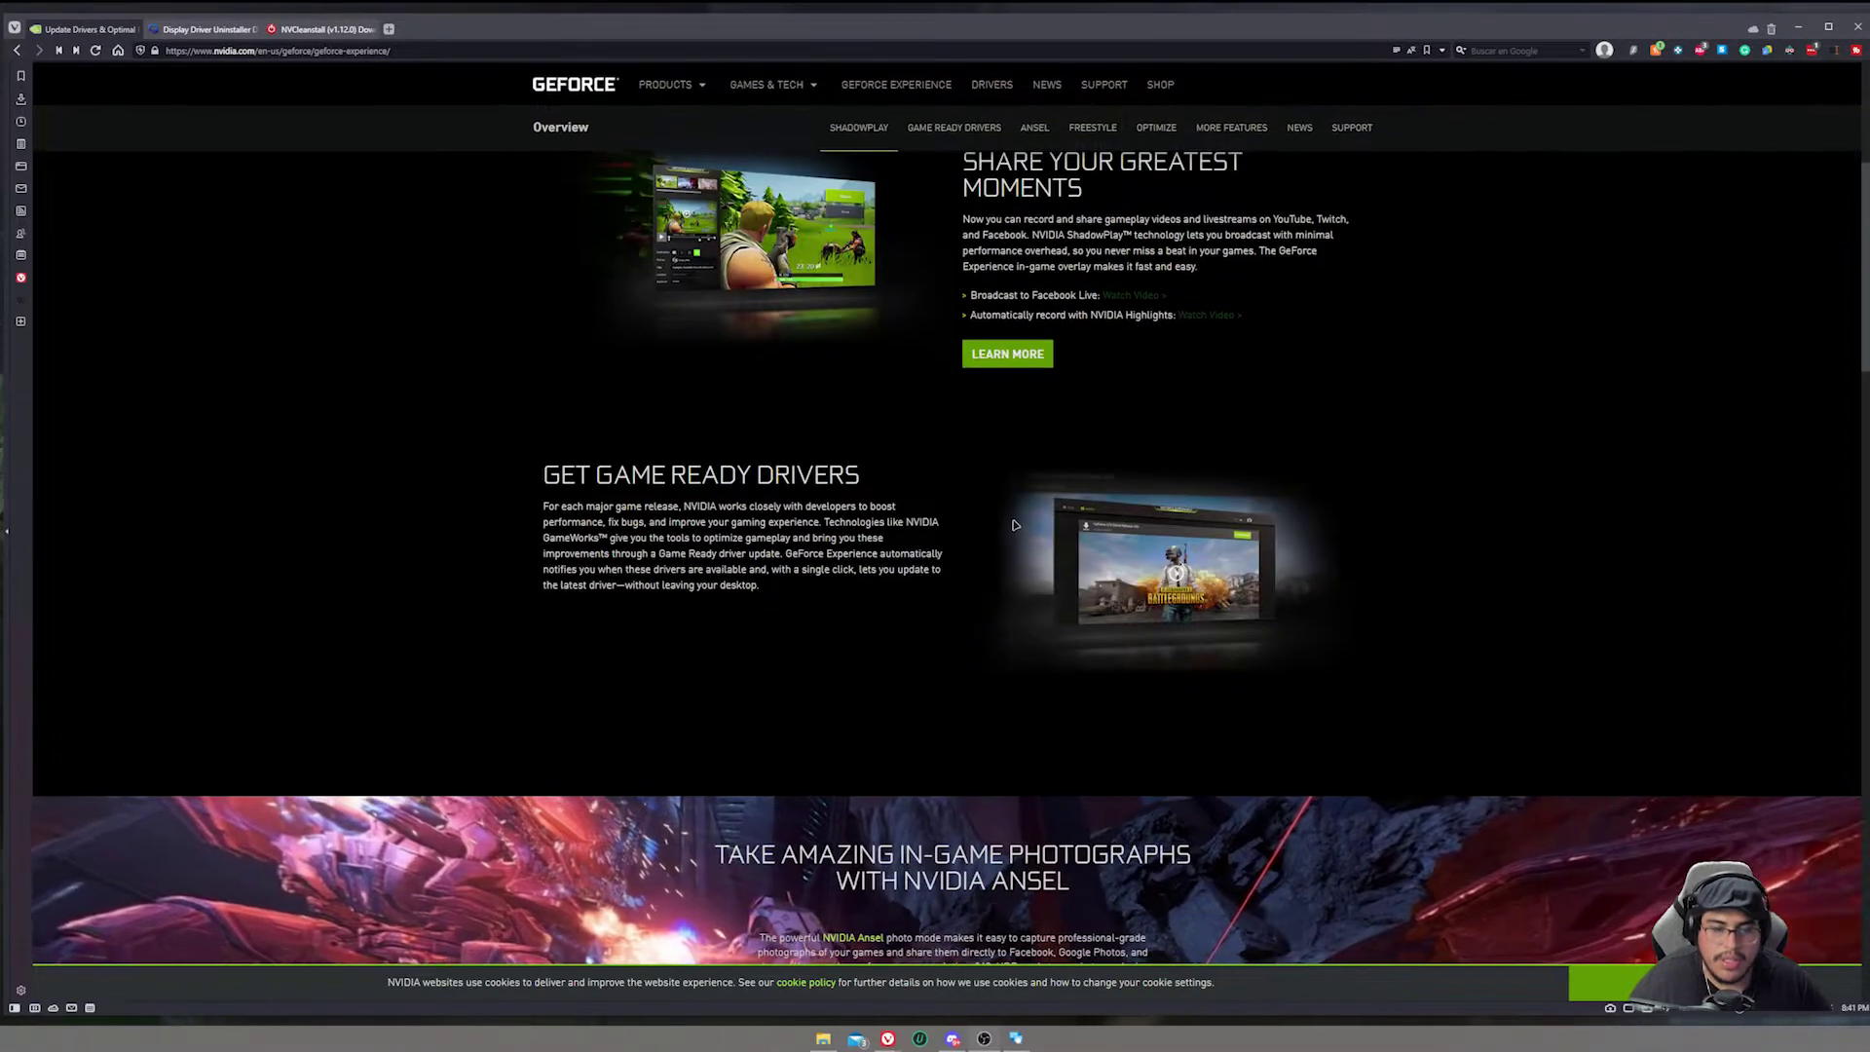
scroll(948, 531, "down", 4)
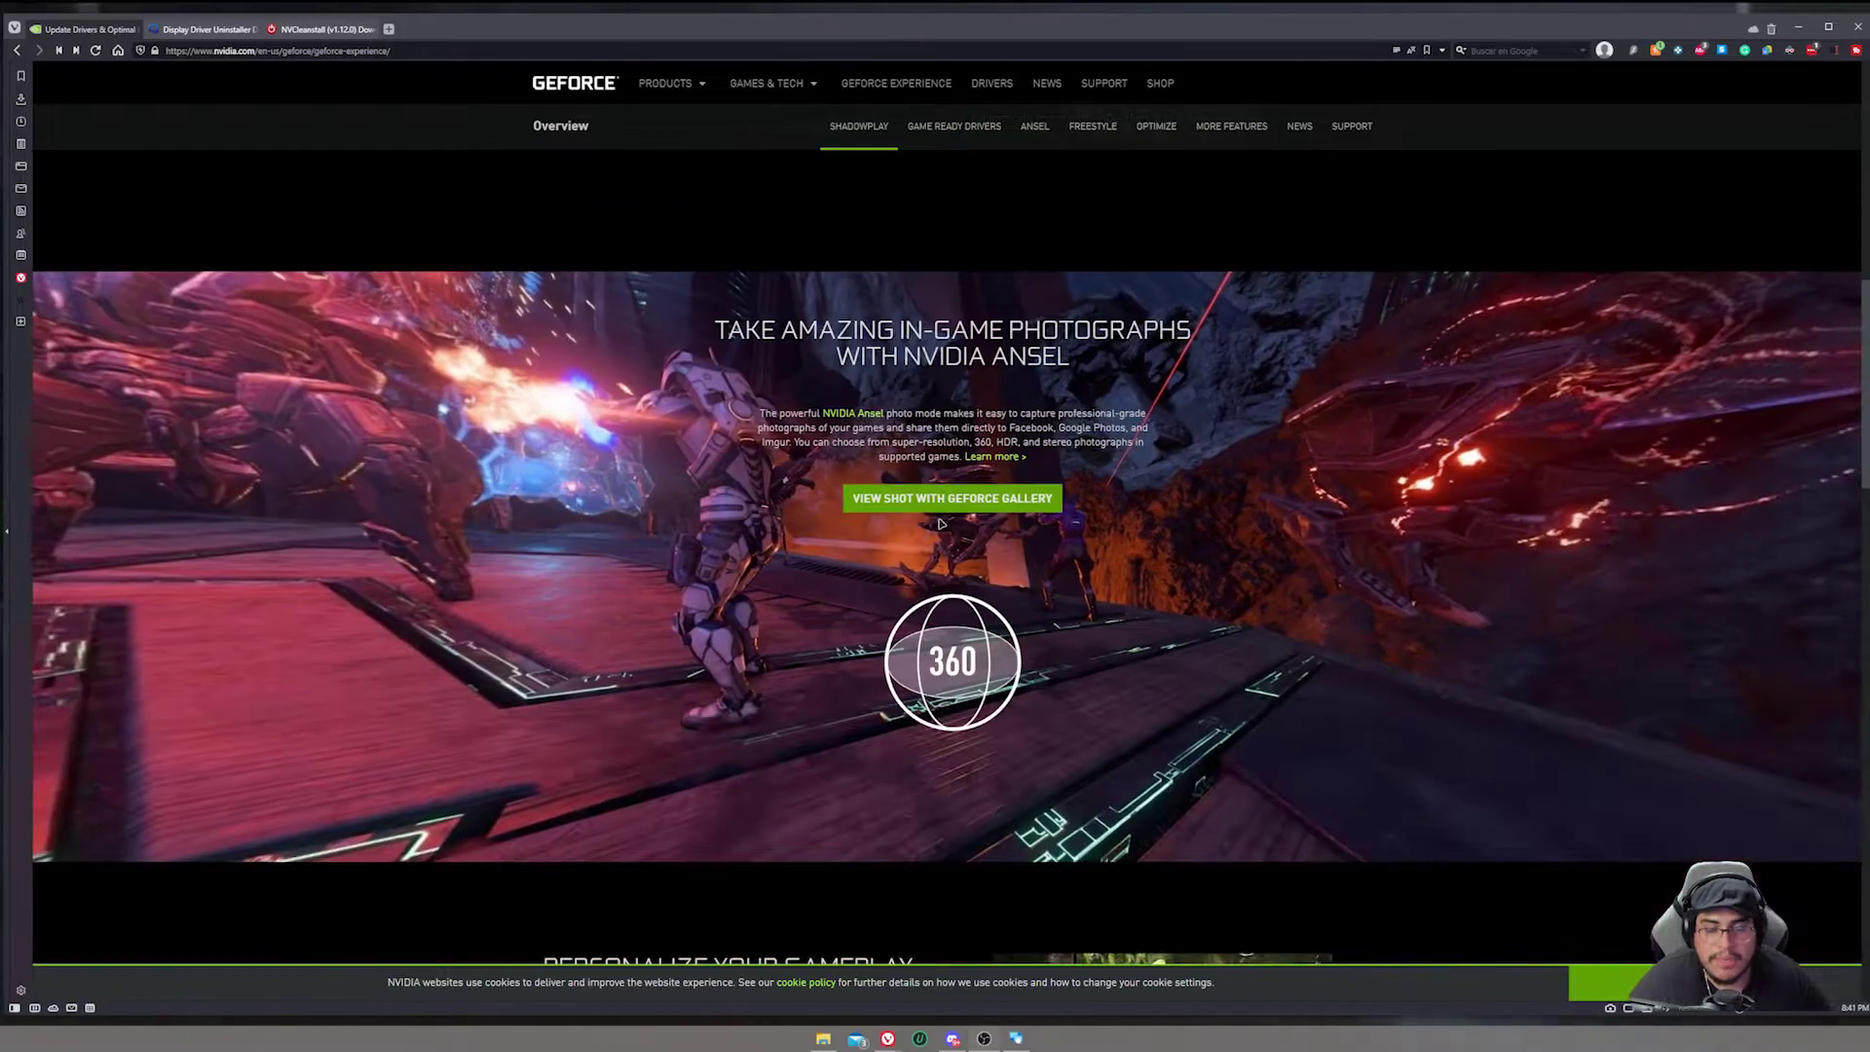
scroll(914, 561, "up", 10)
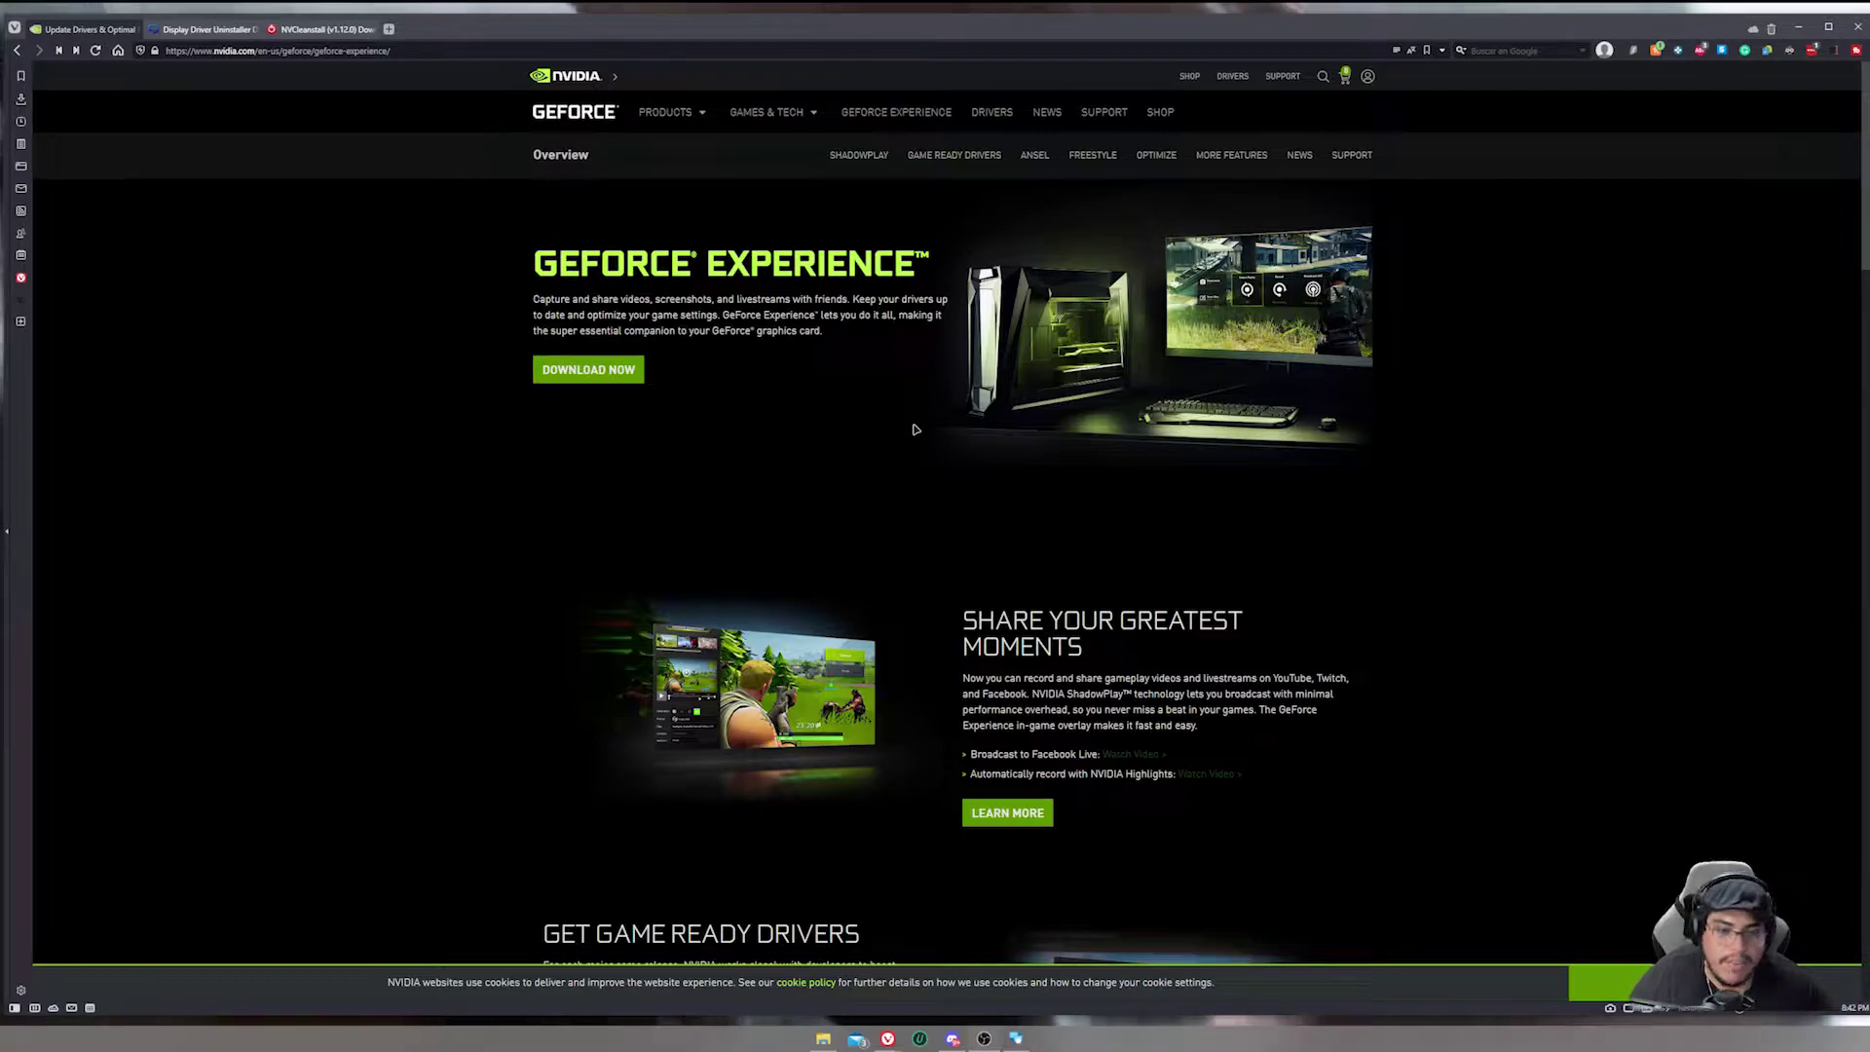
left_click(1013, 1040)
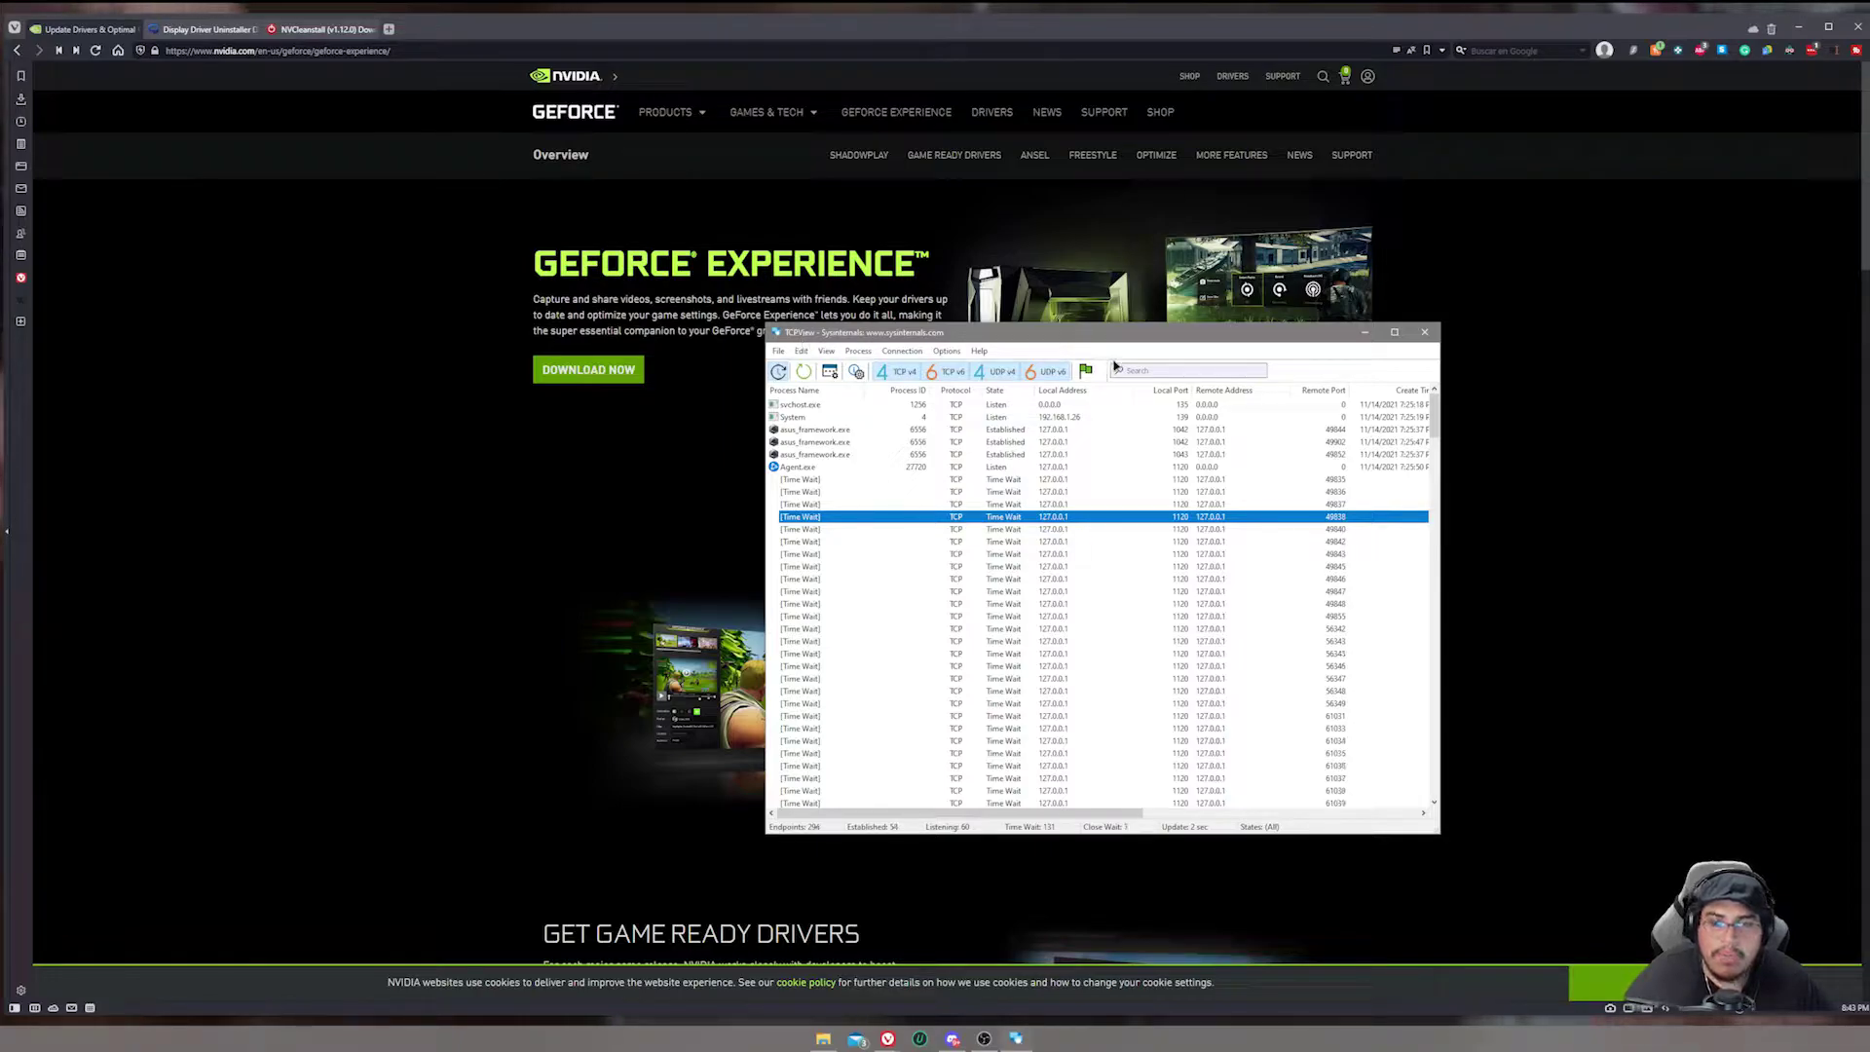
left_click(1116, 368)
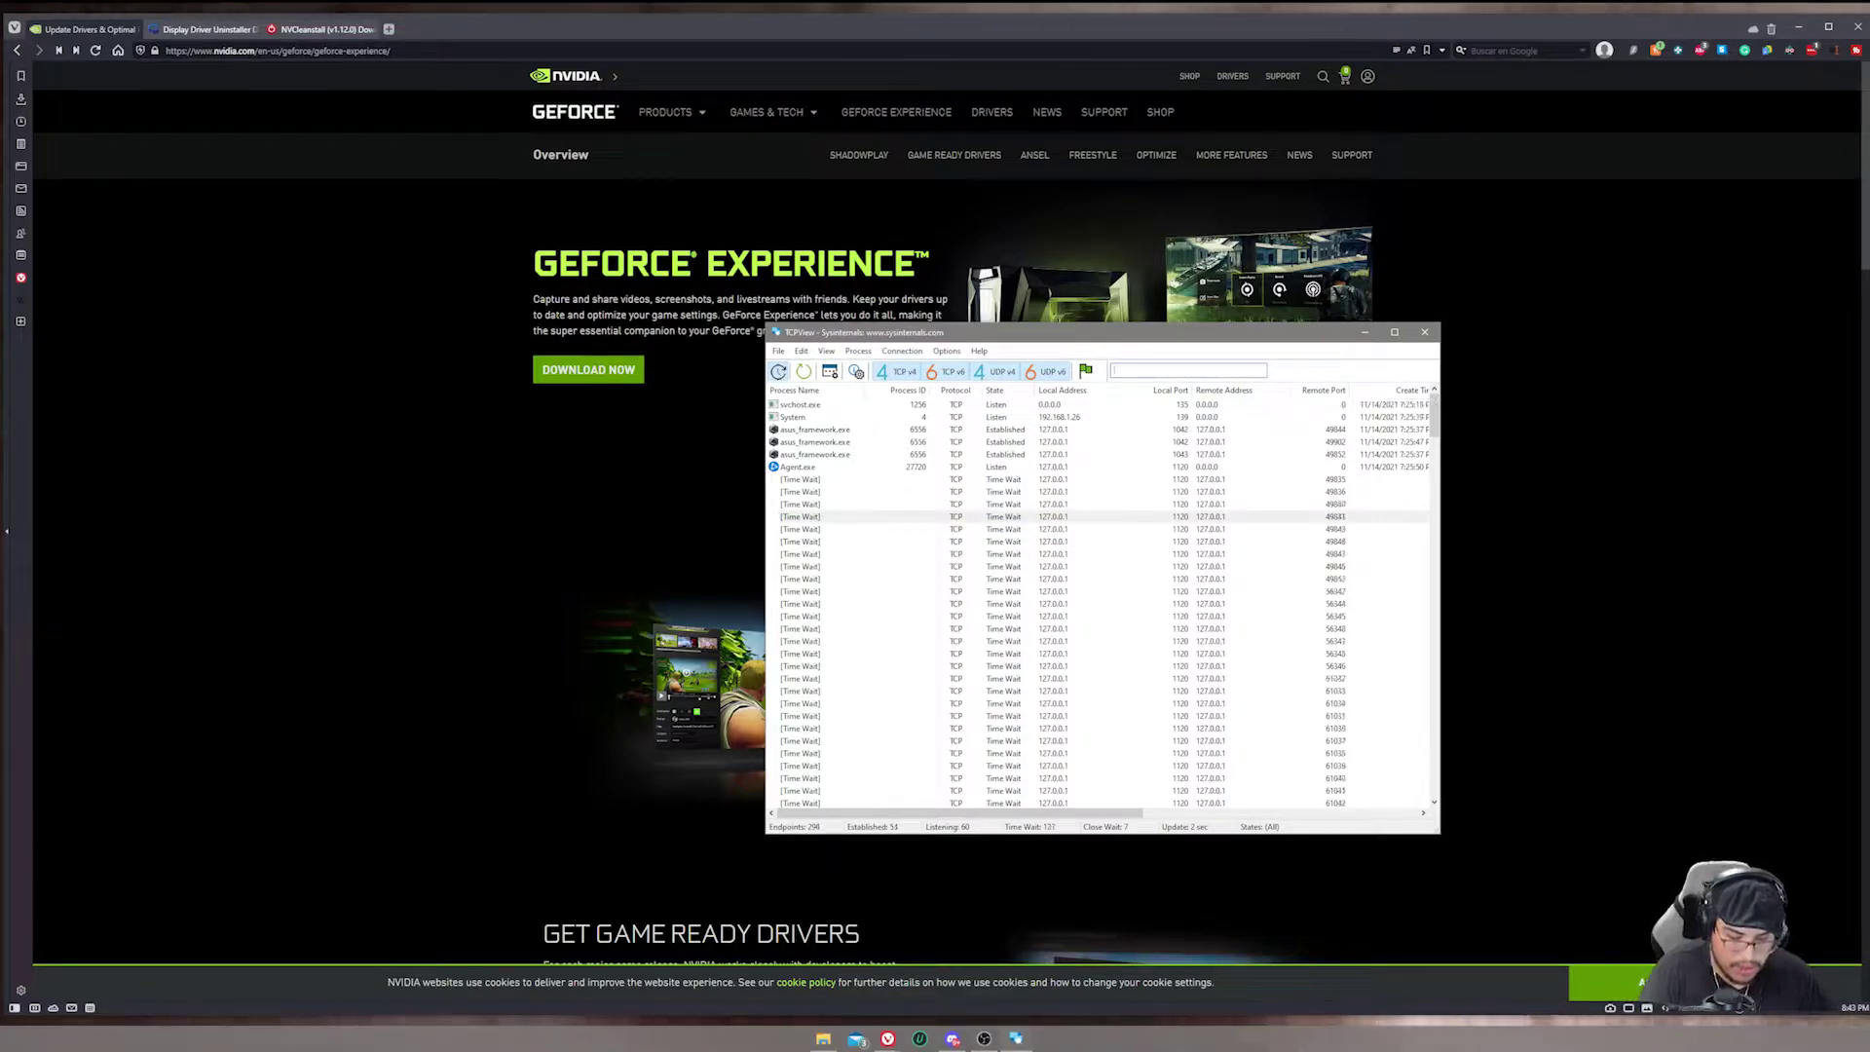
type("nv")
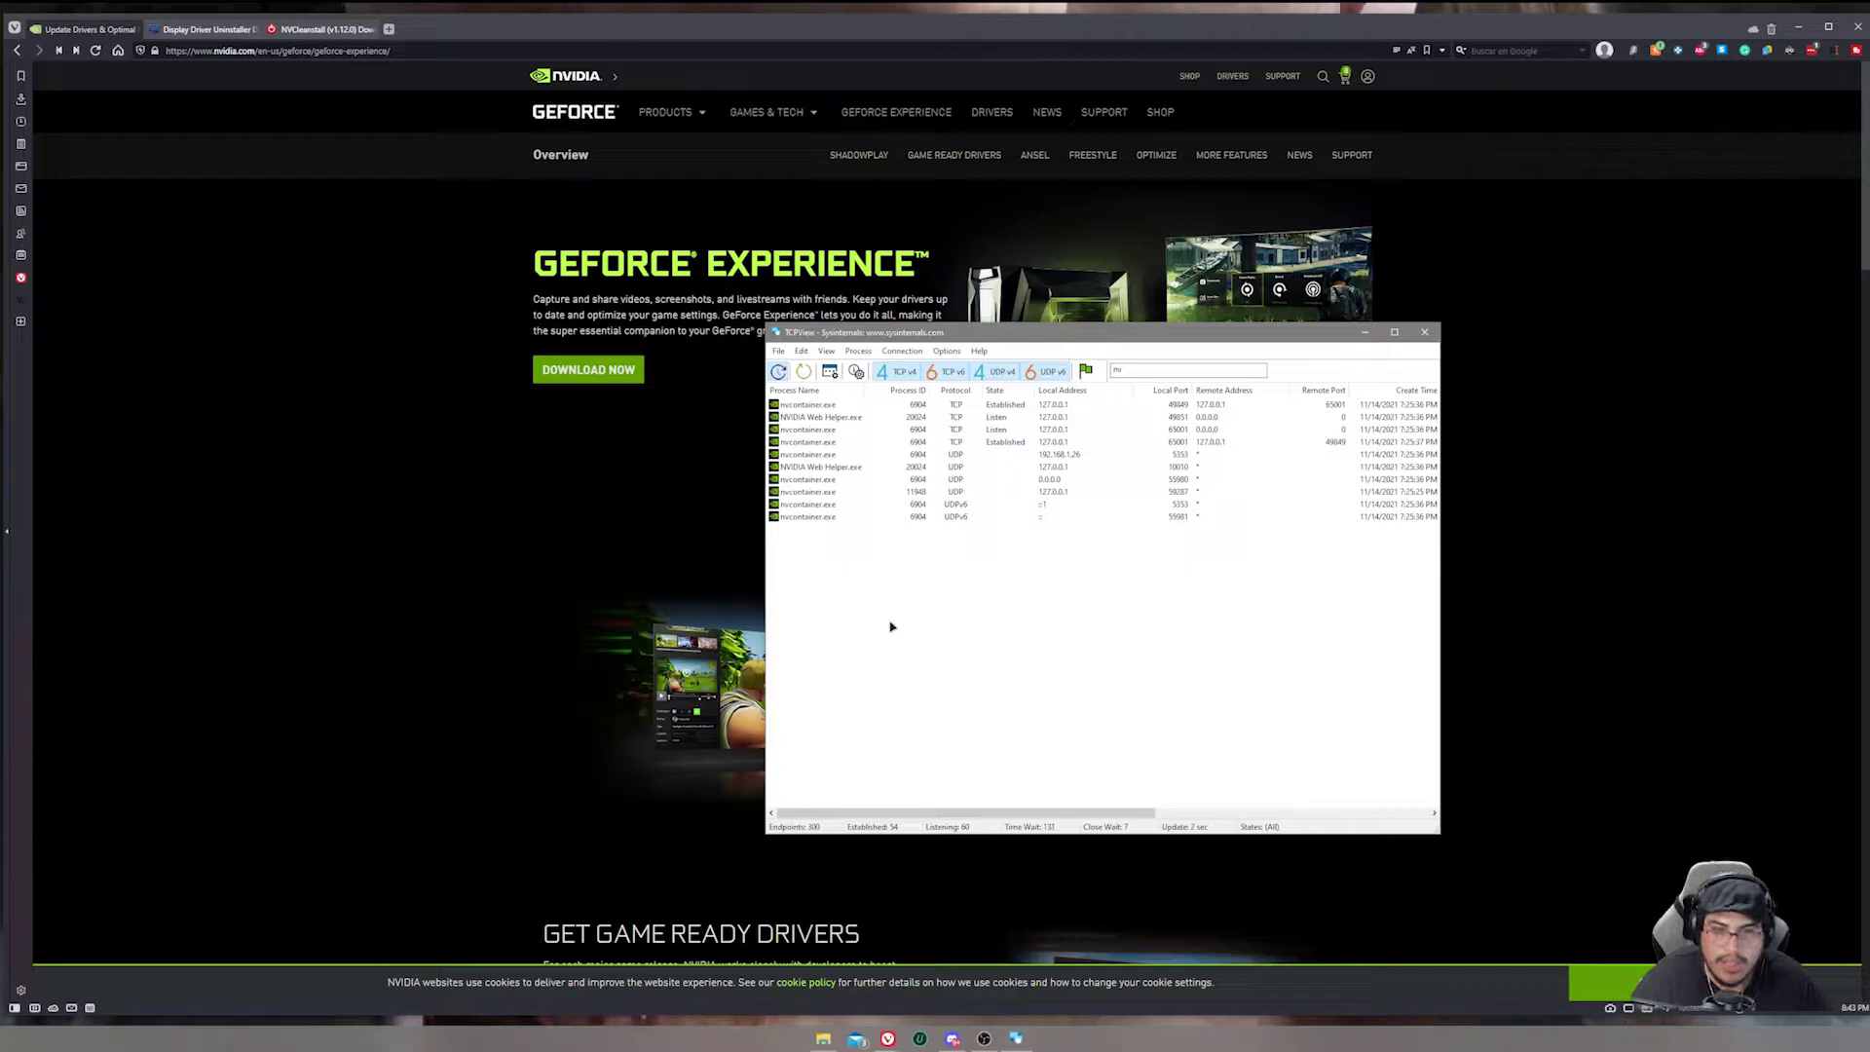
left_click(816, 405)
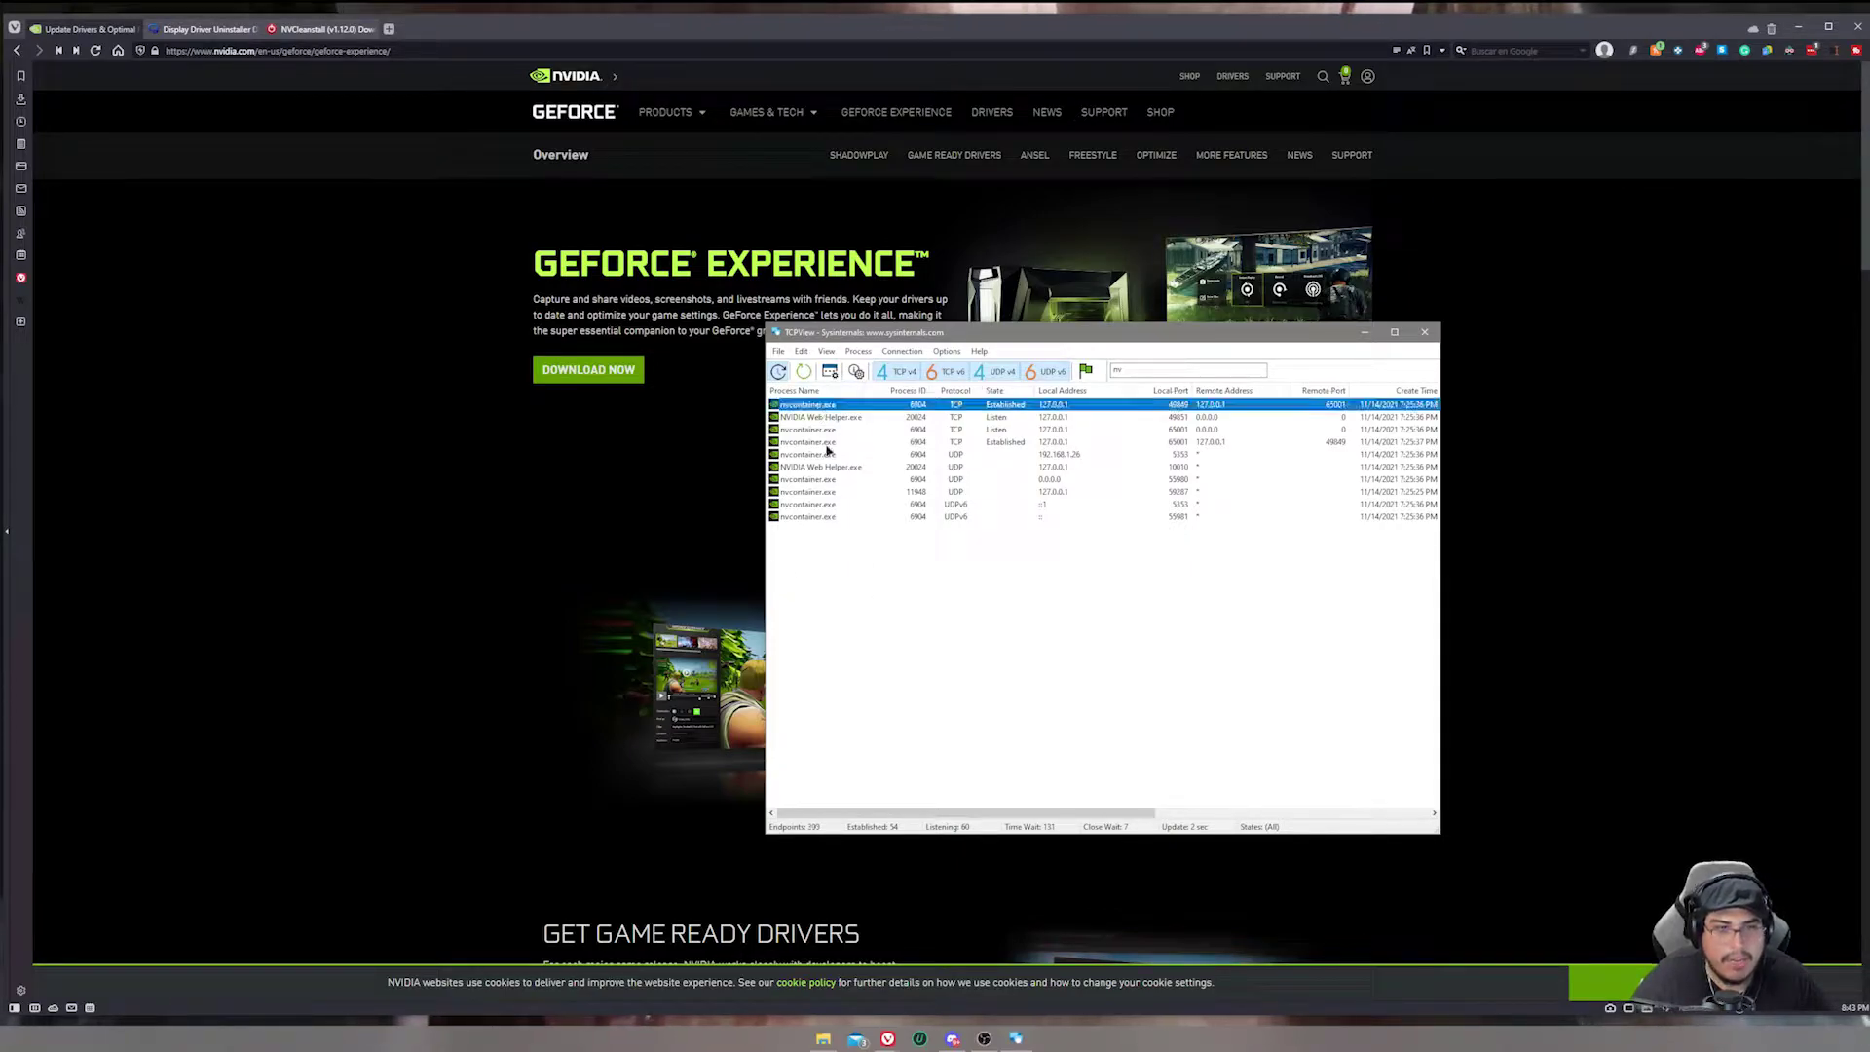
left_click(823, 518)
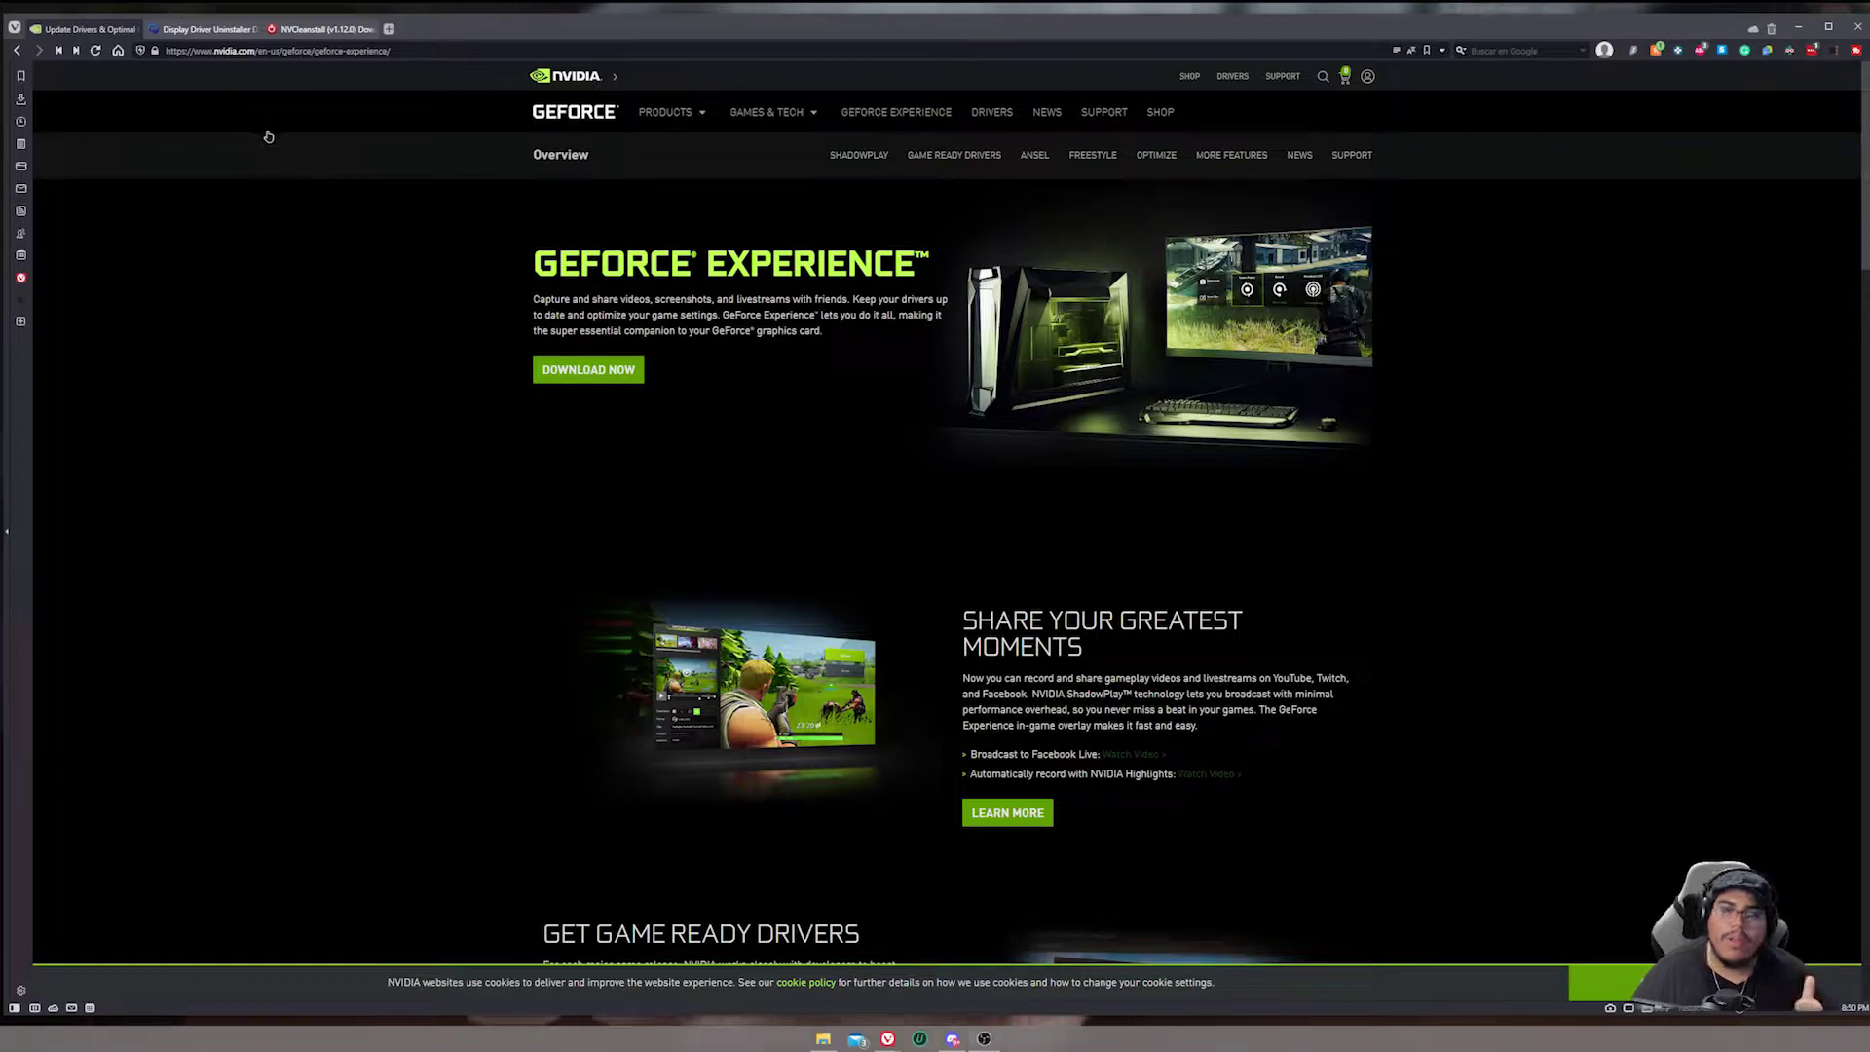
Switch to the Guru3D Display Driver Uninstaller 18.0.4.6 page and scroll through it
left_click(187, 29)
scroll(219, 179, "up", 3)
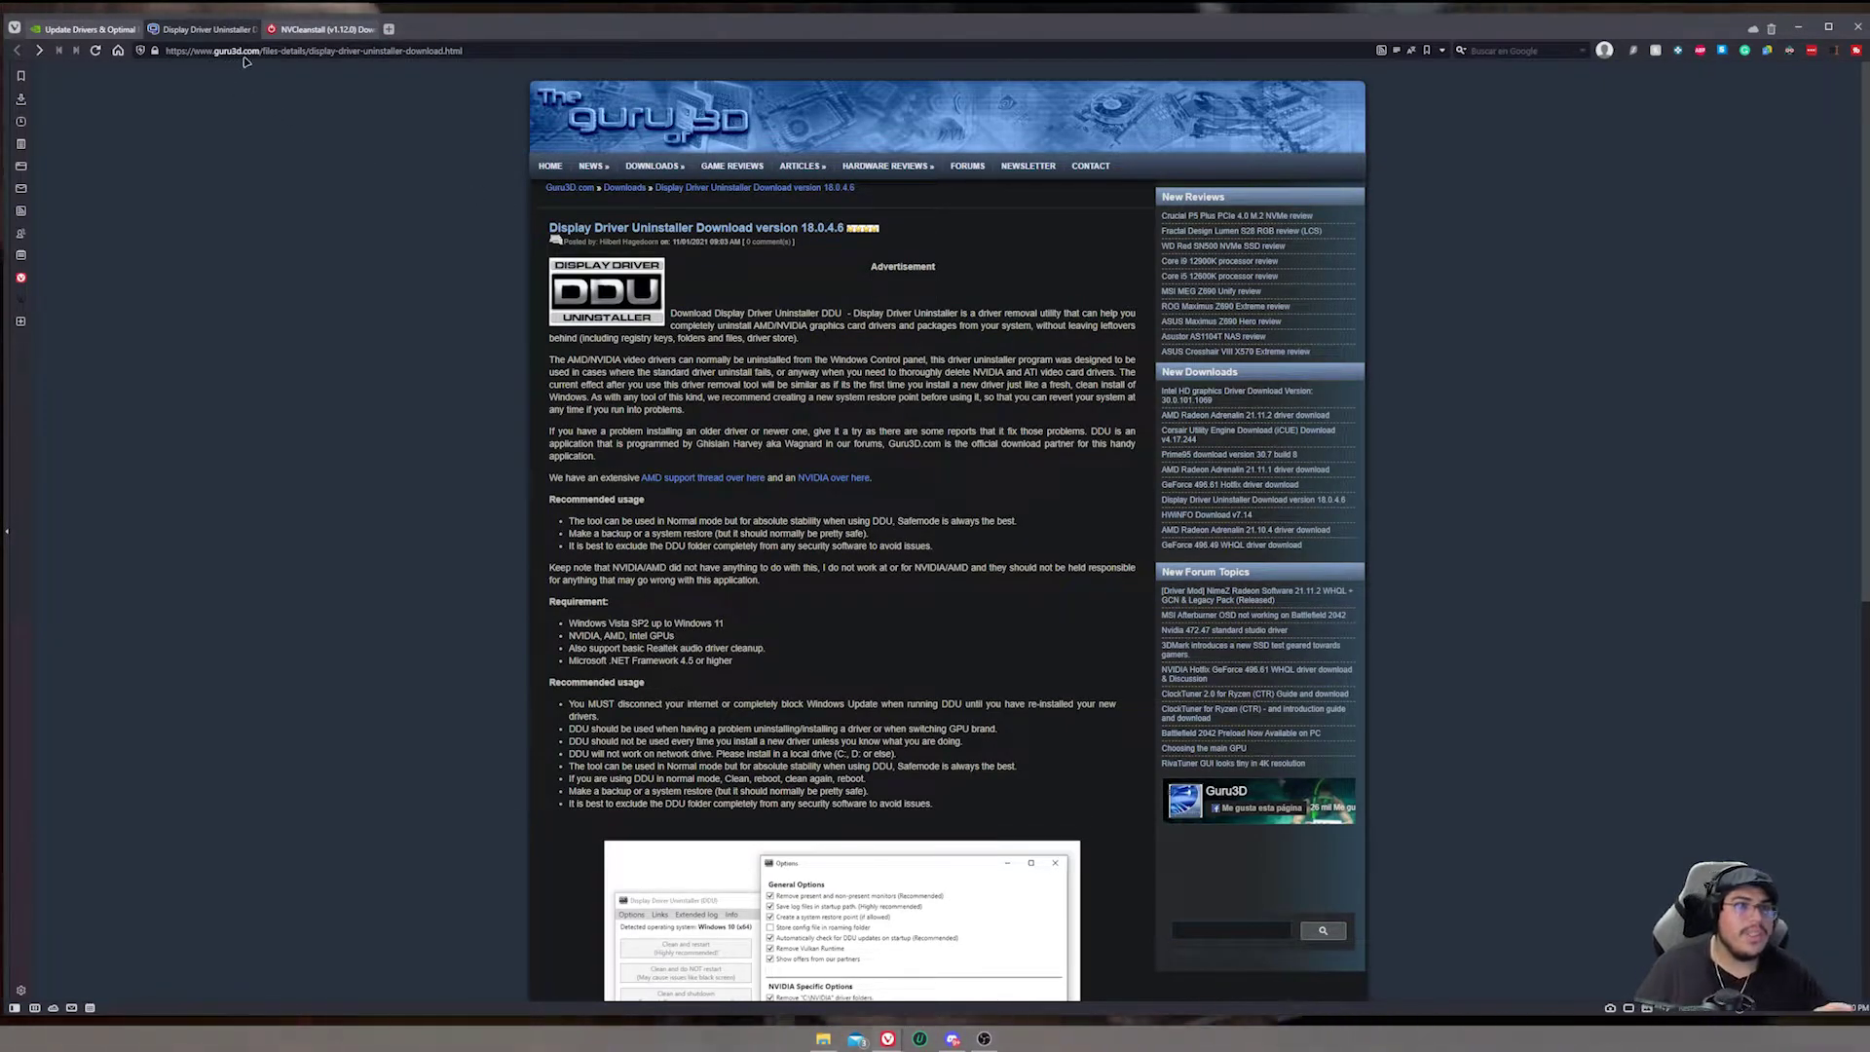
scroll(1004, 741, "down", 3)
scroll(1004, 742, "down", 4)
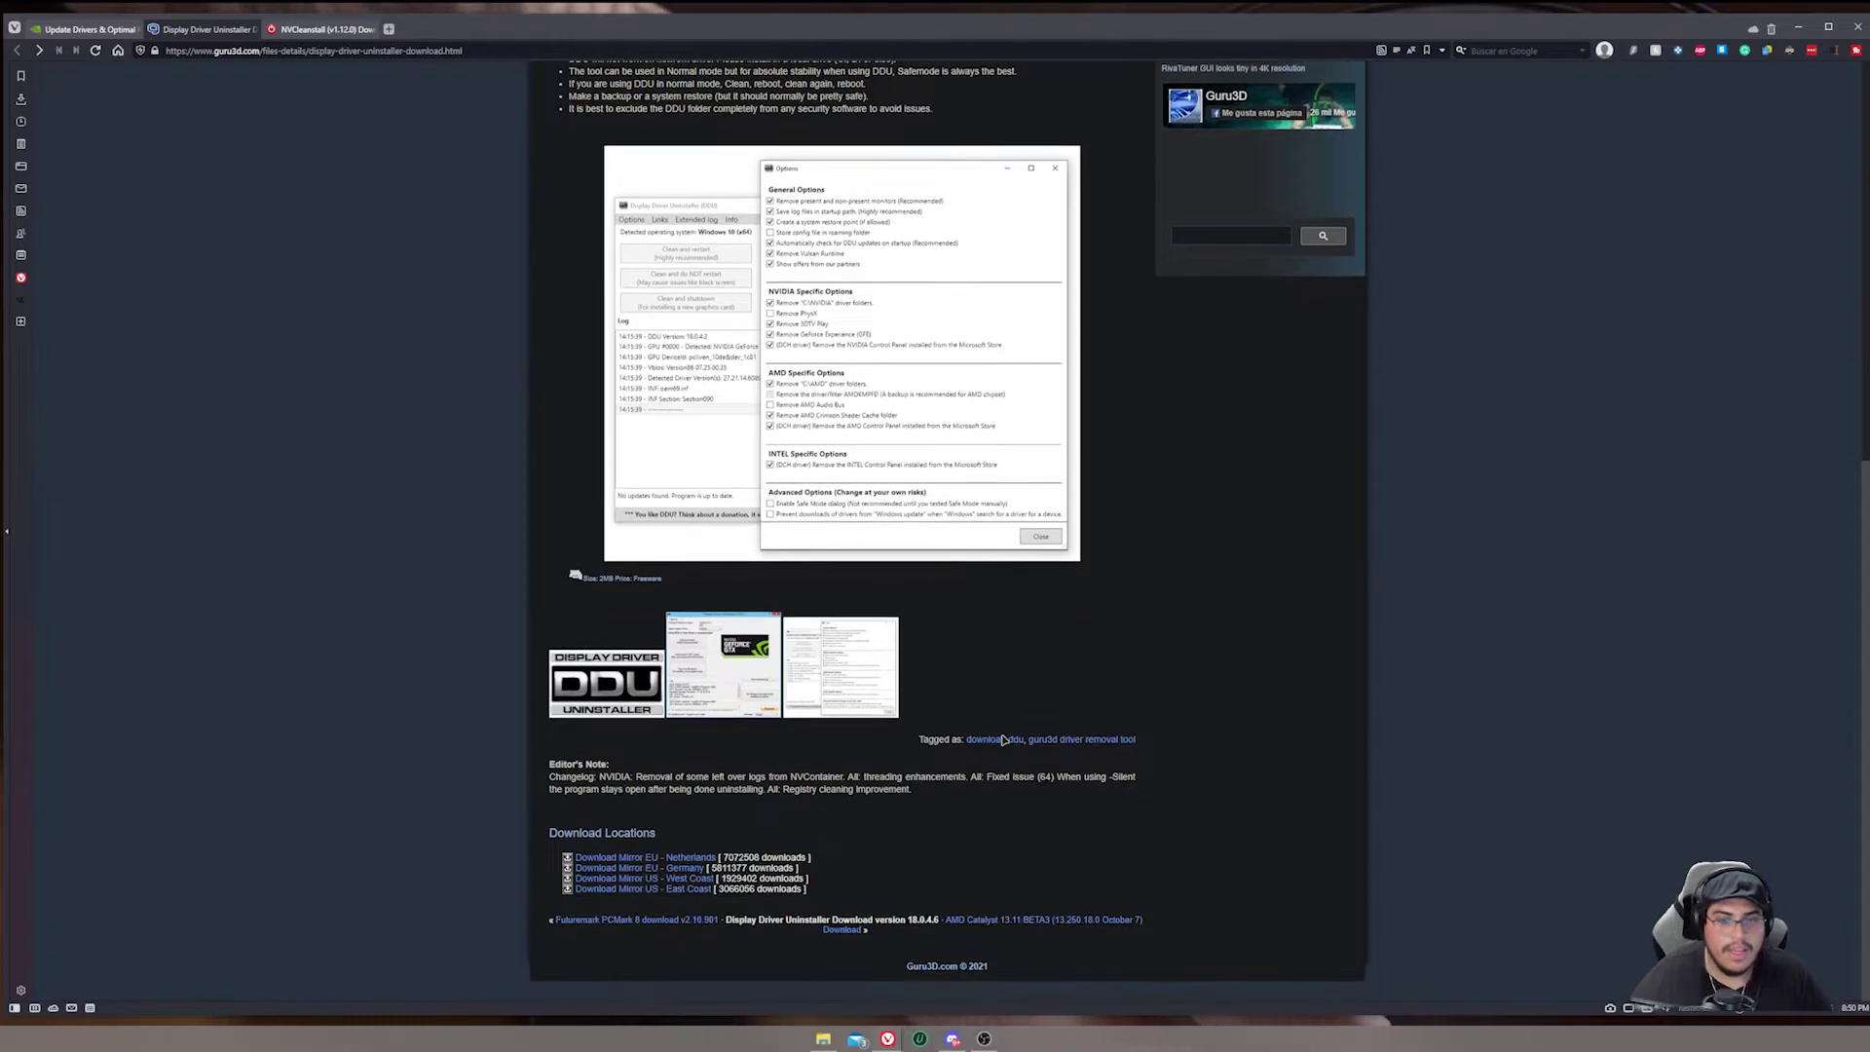
scroll(999, 743, "up", 8)
scroll(990, 744, "down", 3)
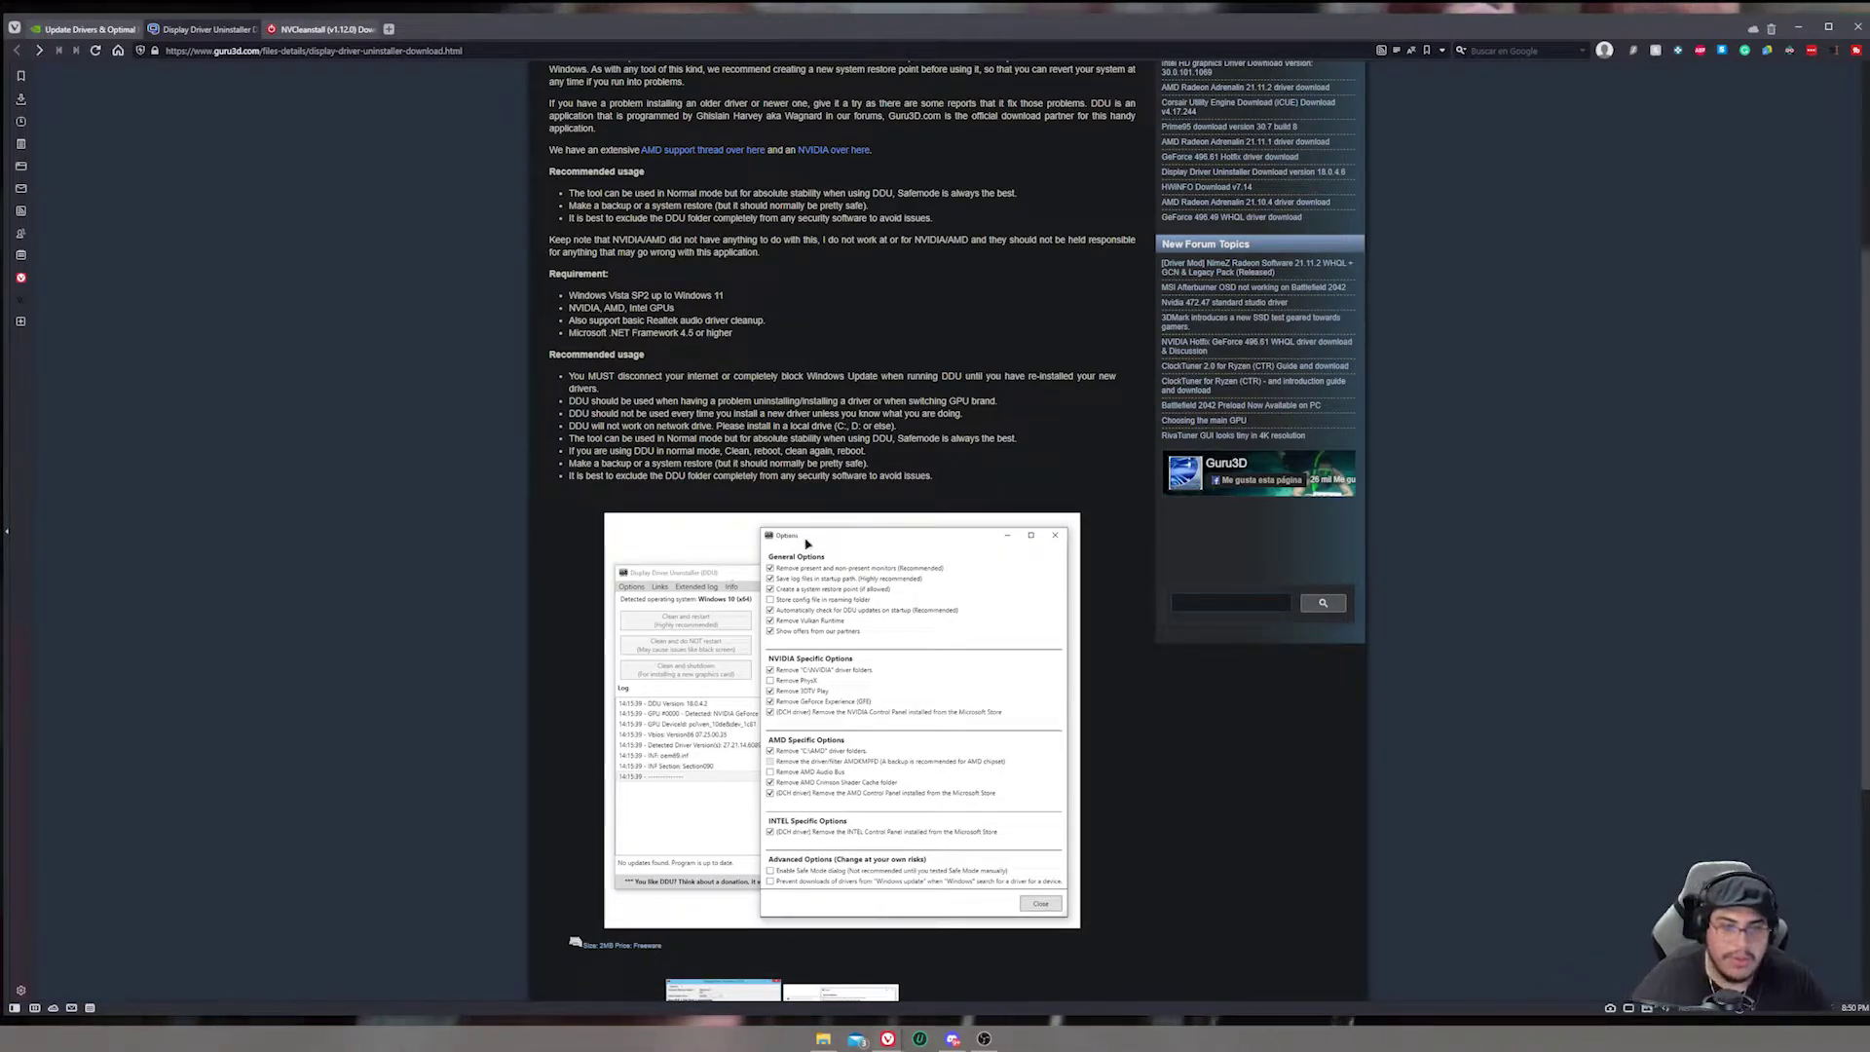
scroll(223, 110, "up", 3)
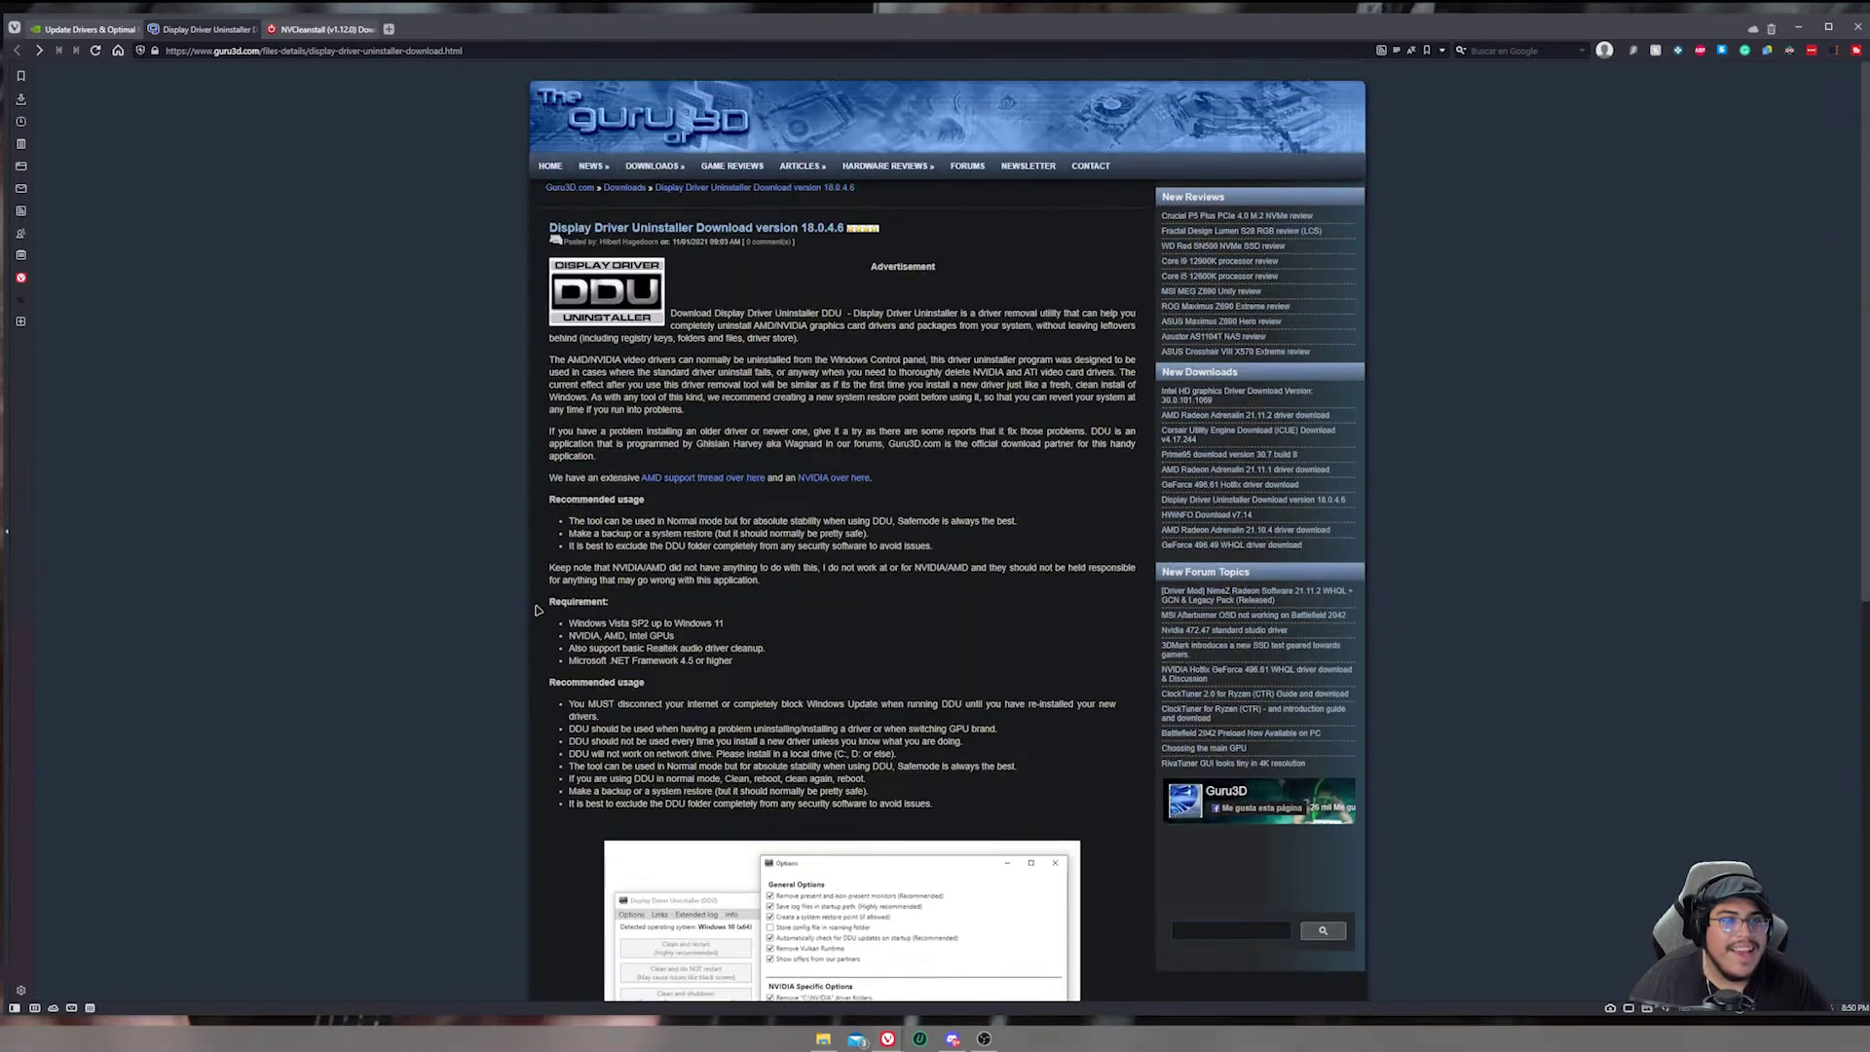
Switch to the TechPowerUp NVCleanstall v1.12.0 download page and clear the highlighted text
left_click(321, 29)
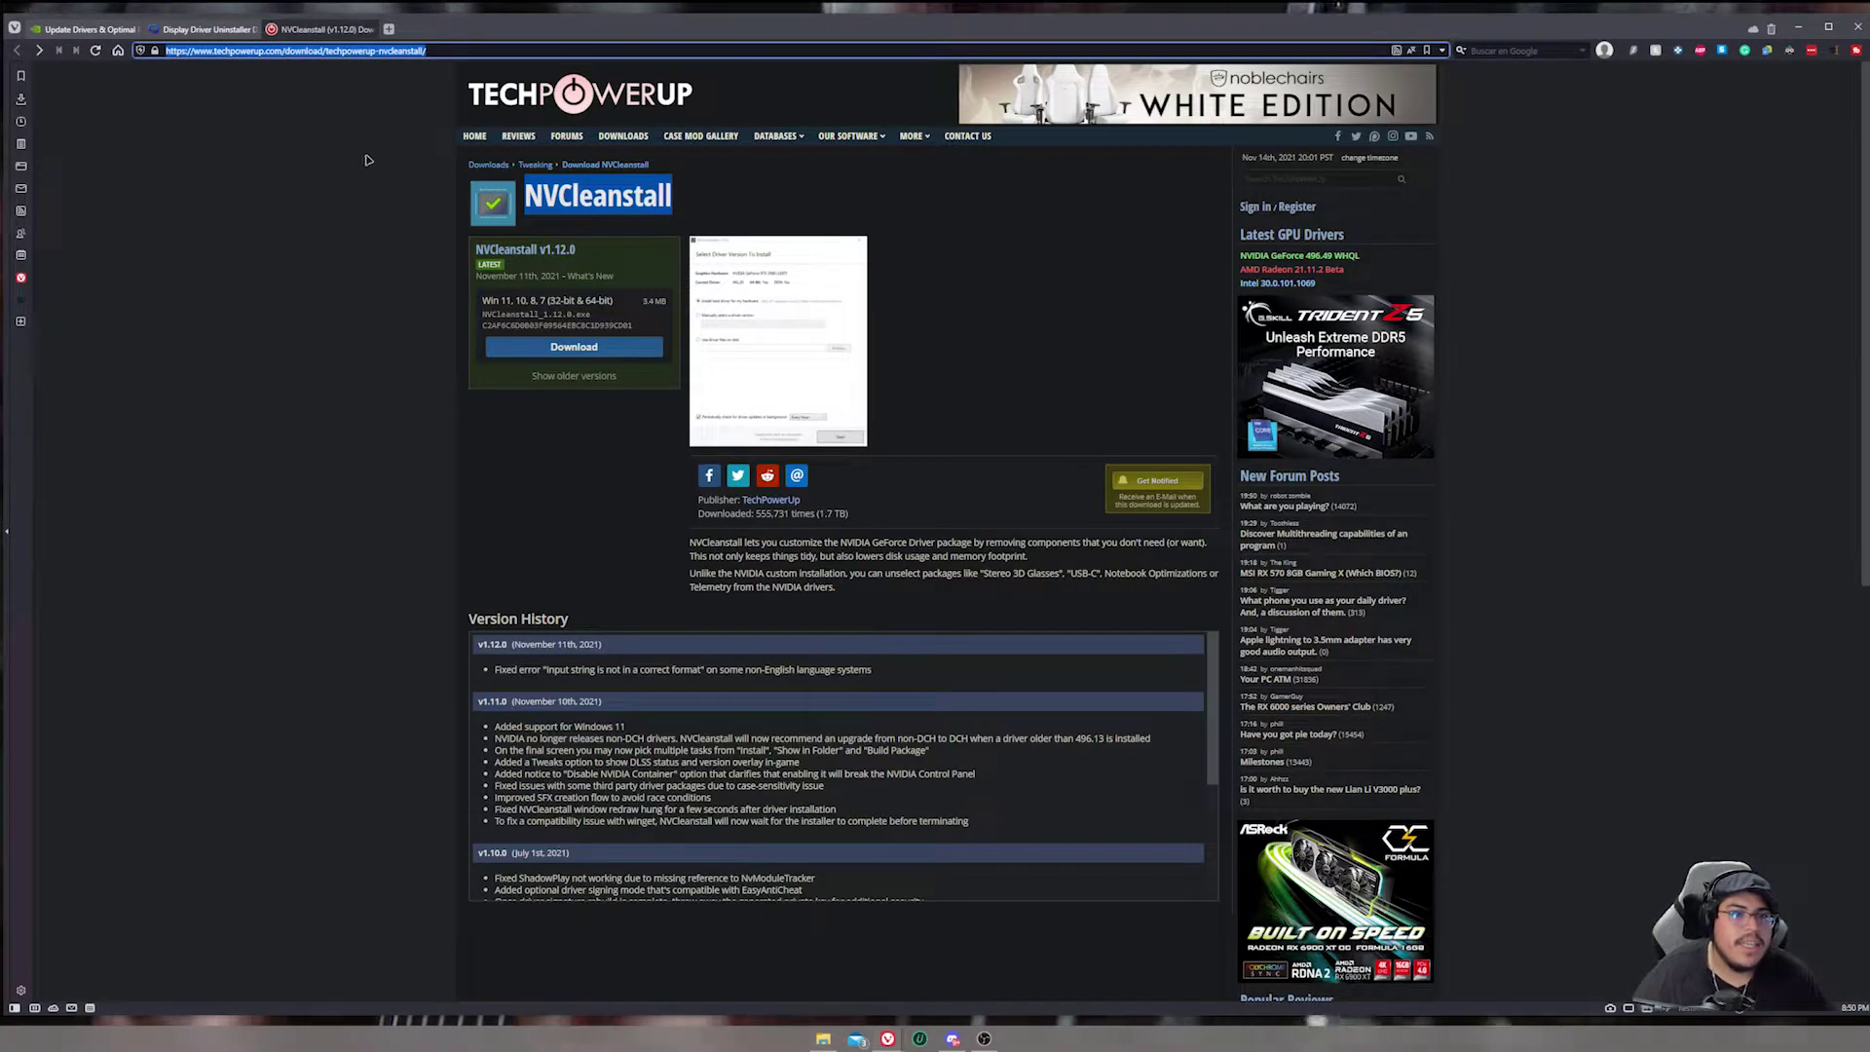
left_click(535, 471)
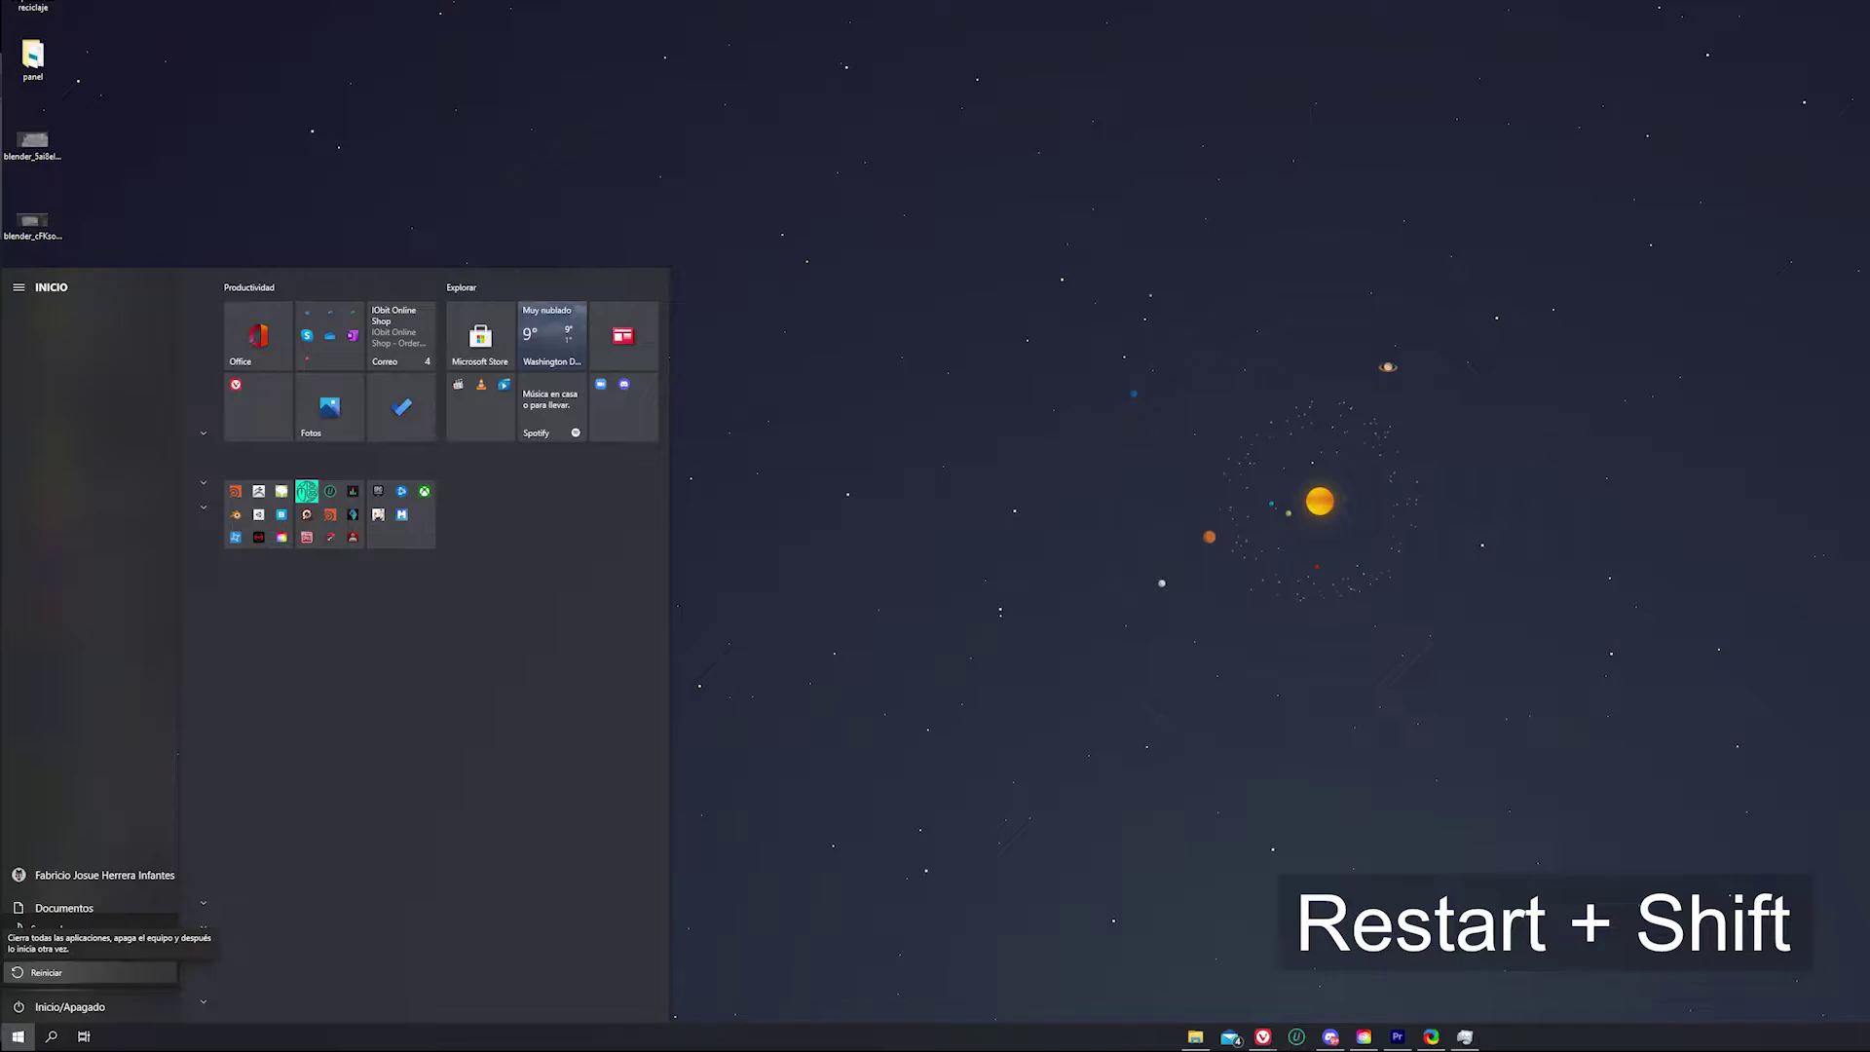
Restart into Advanced Startup, go to Troubleshoot > Advanced options, and choose Safe Mode (F4)
left_click(45, 972, "shift")
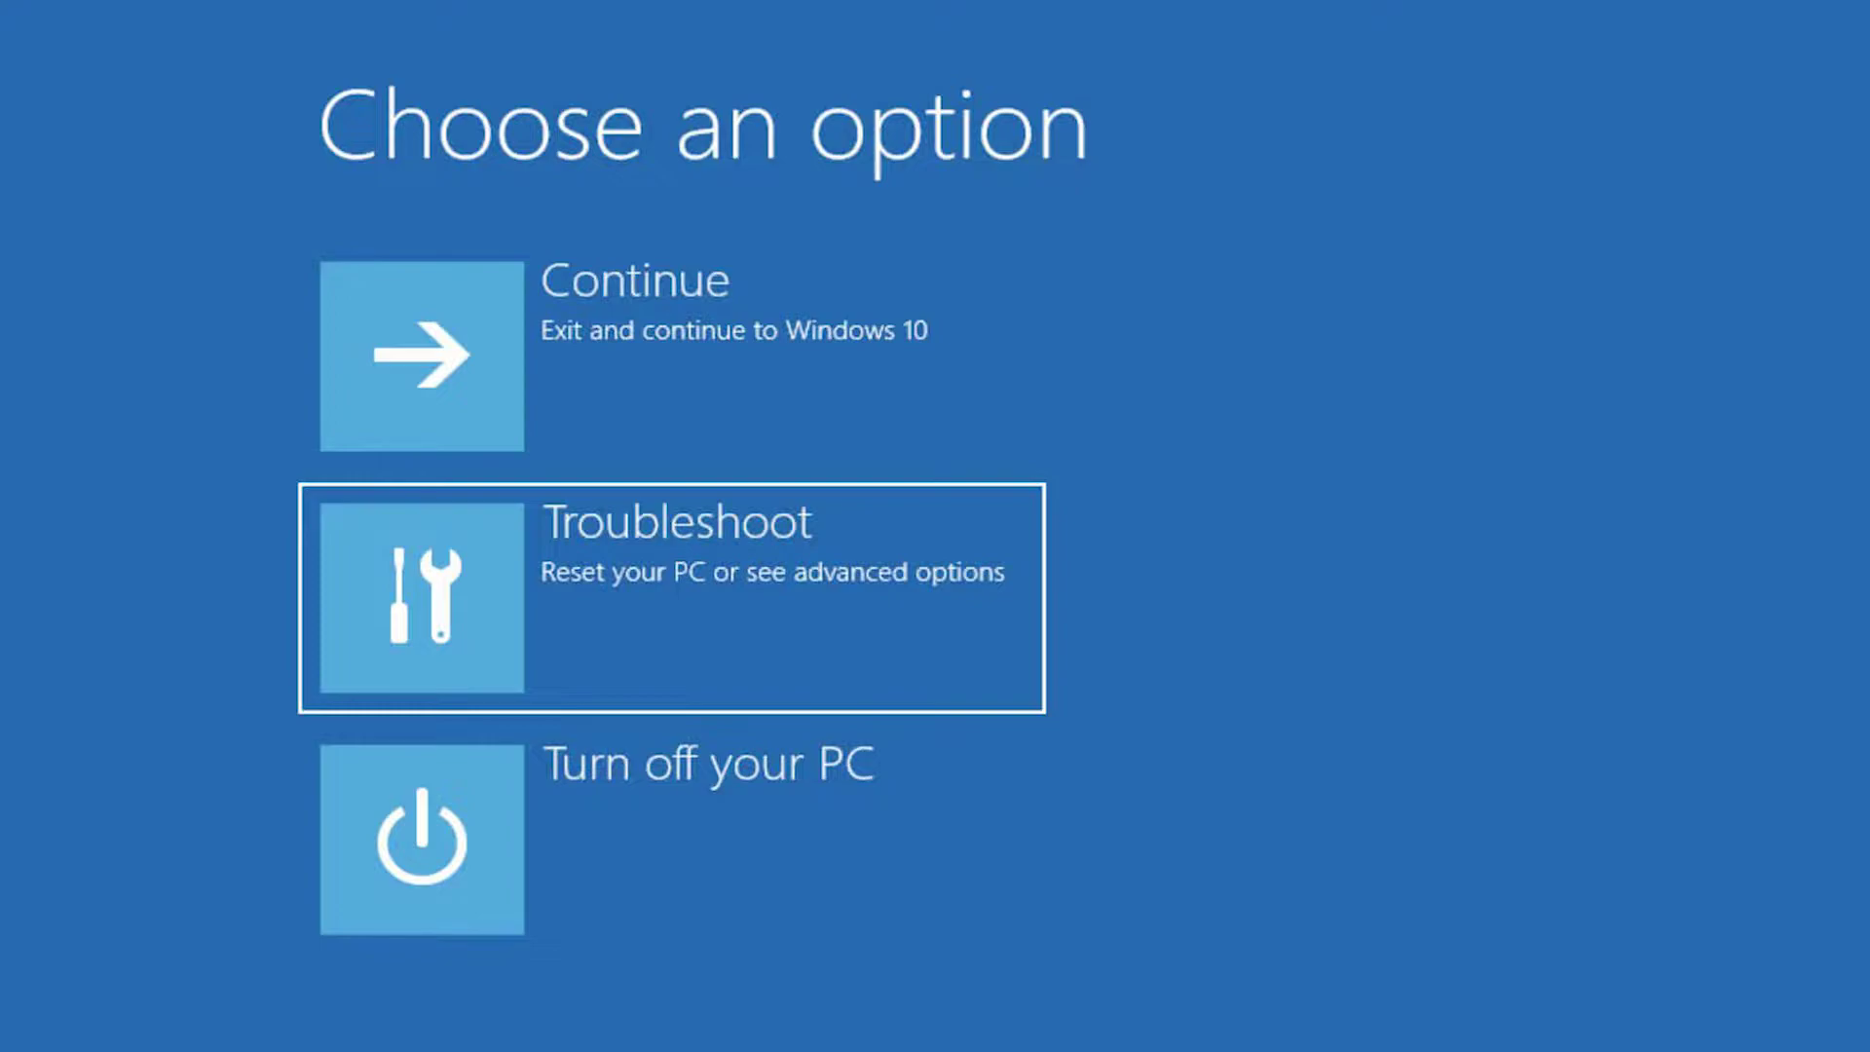
key("Return")
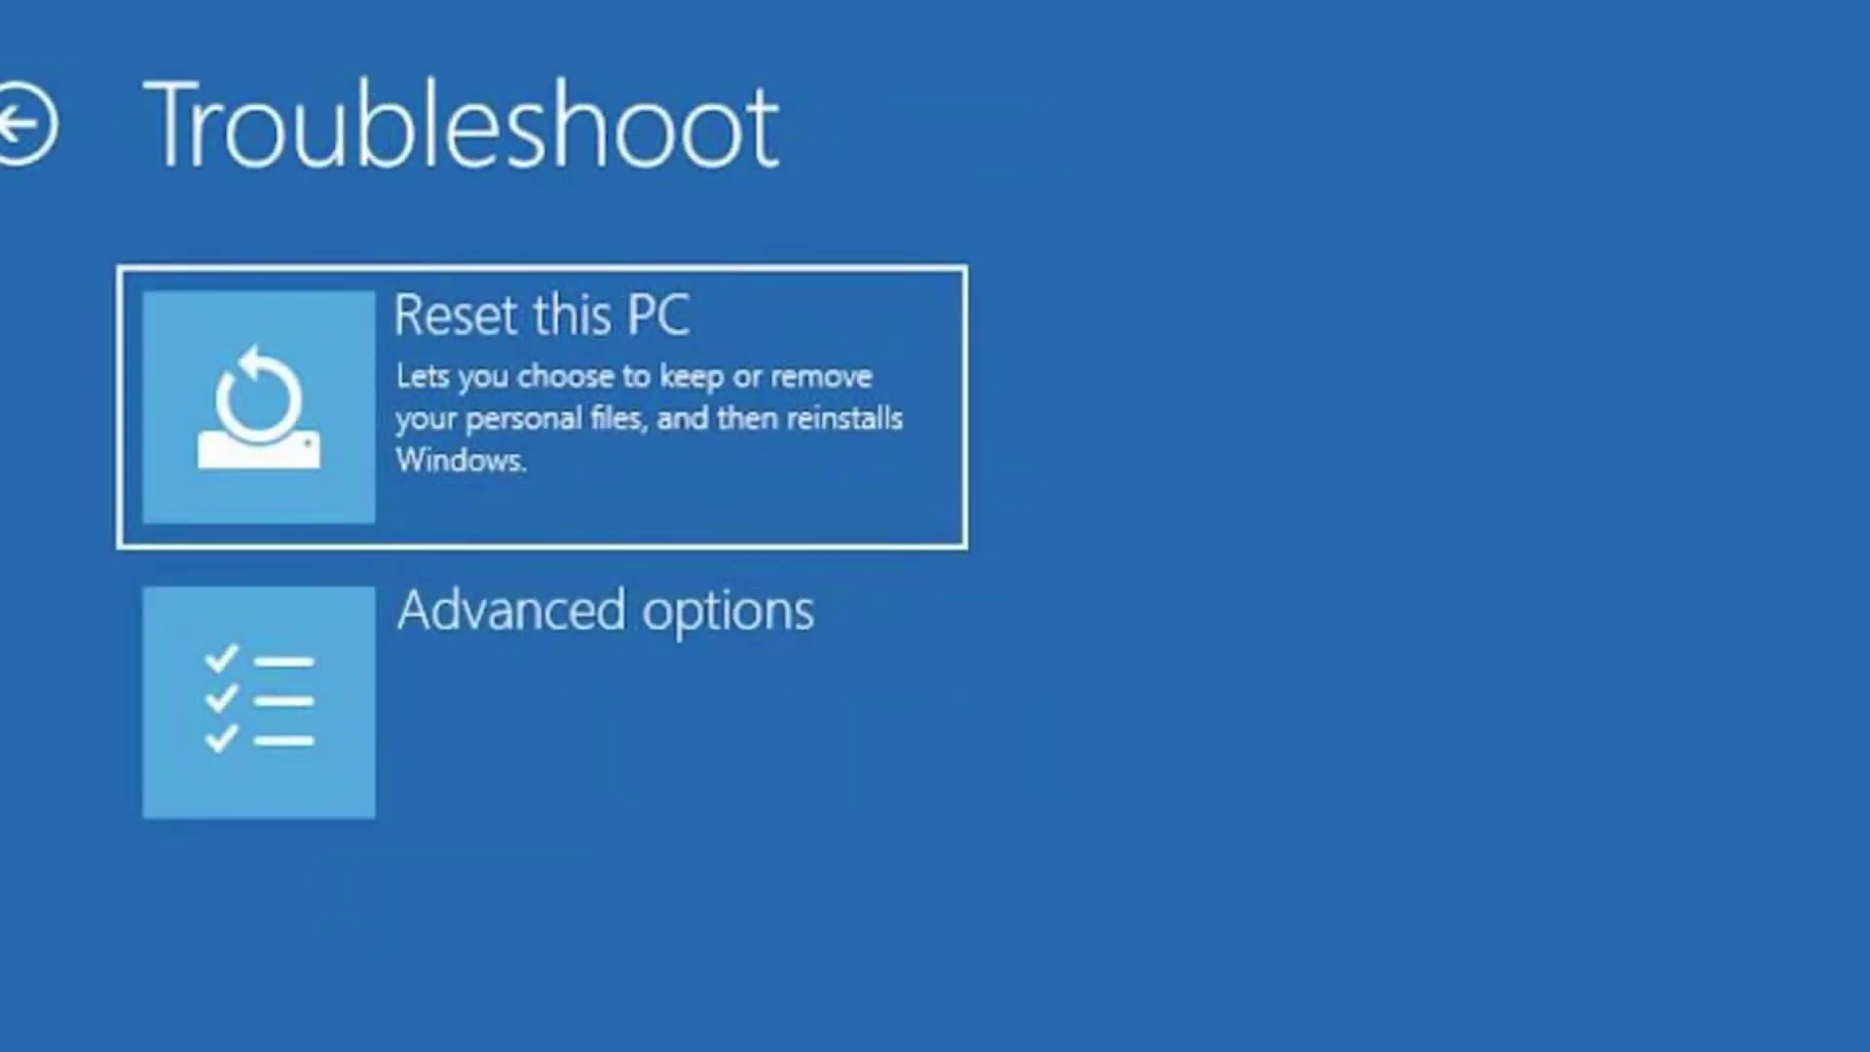
key("Down")
key("Return")
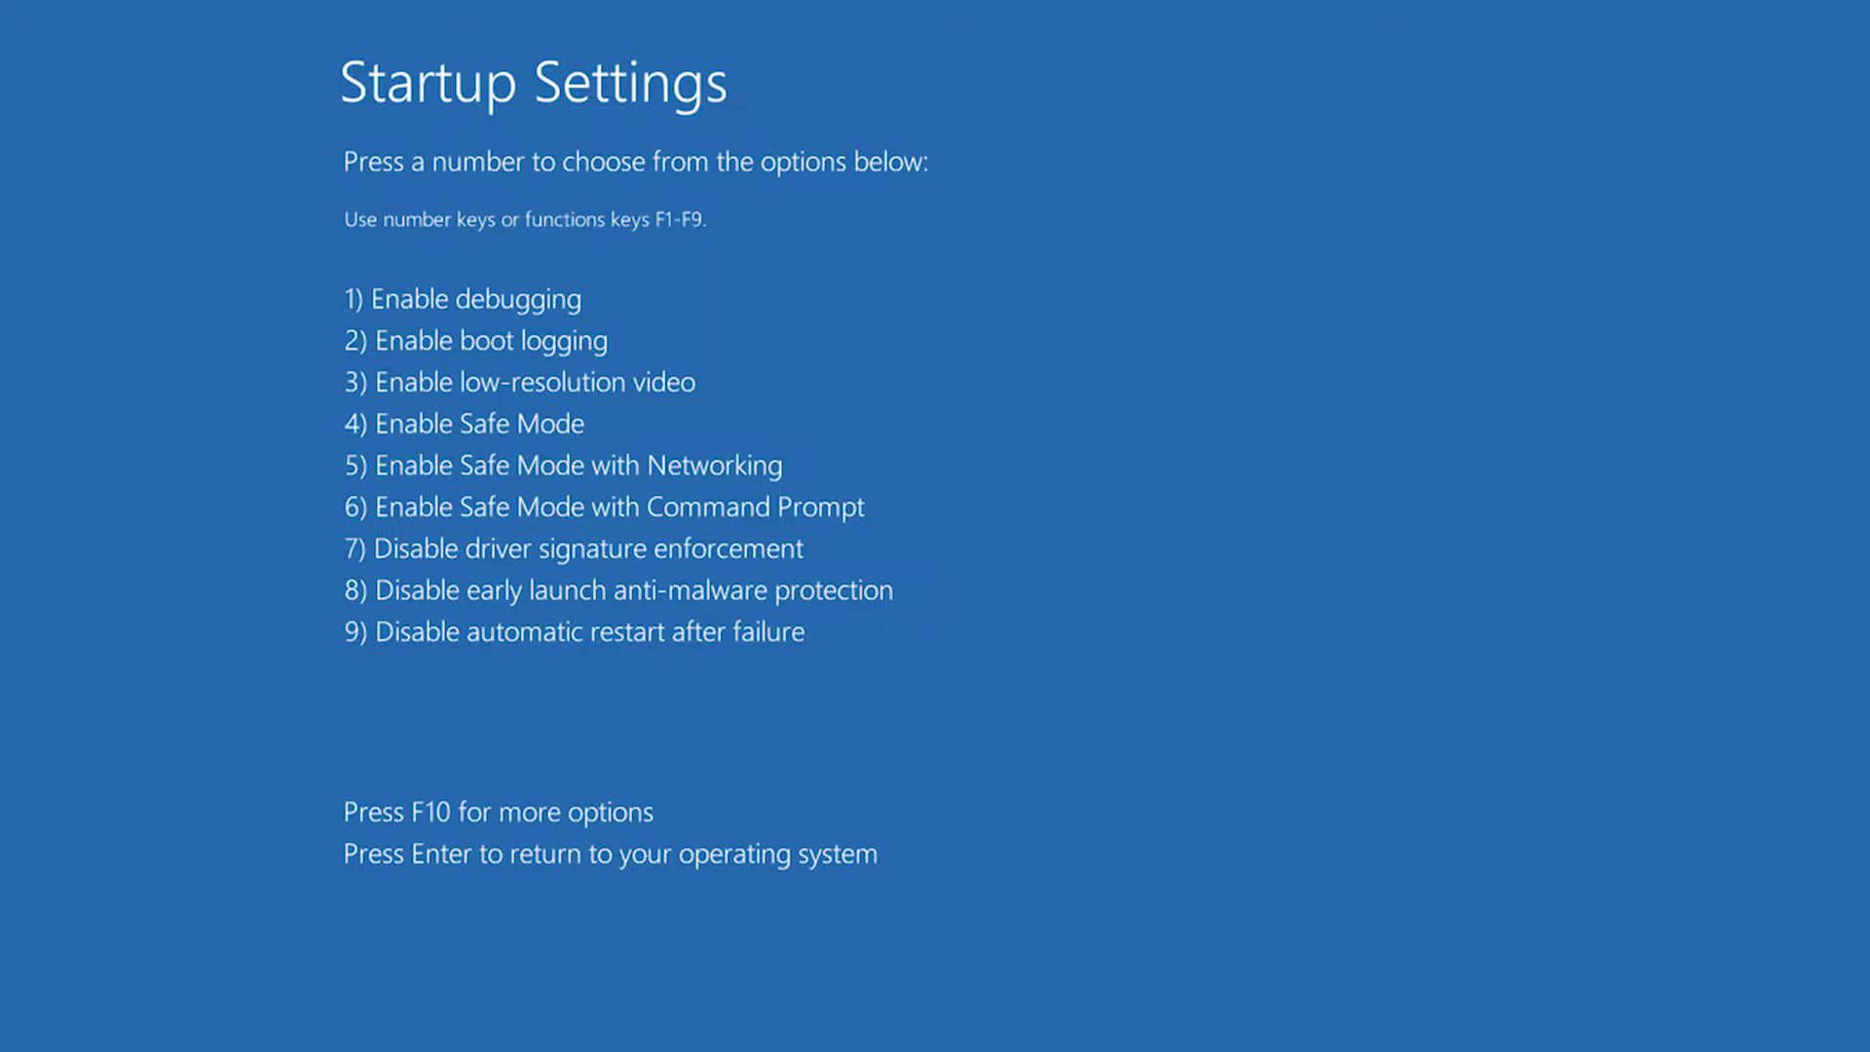
key("F4")
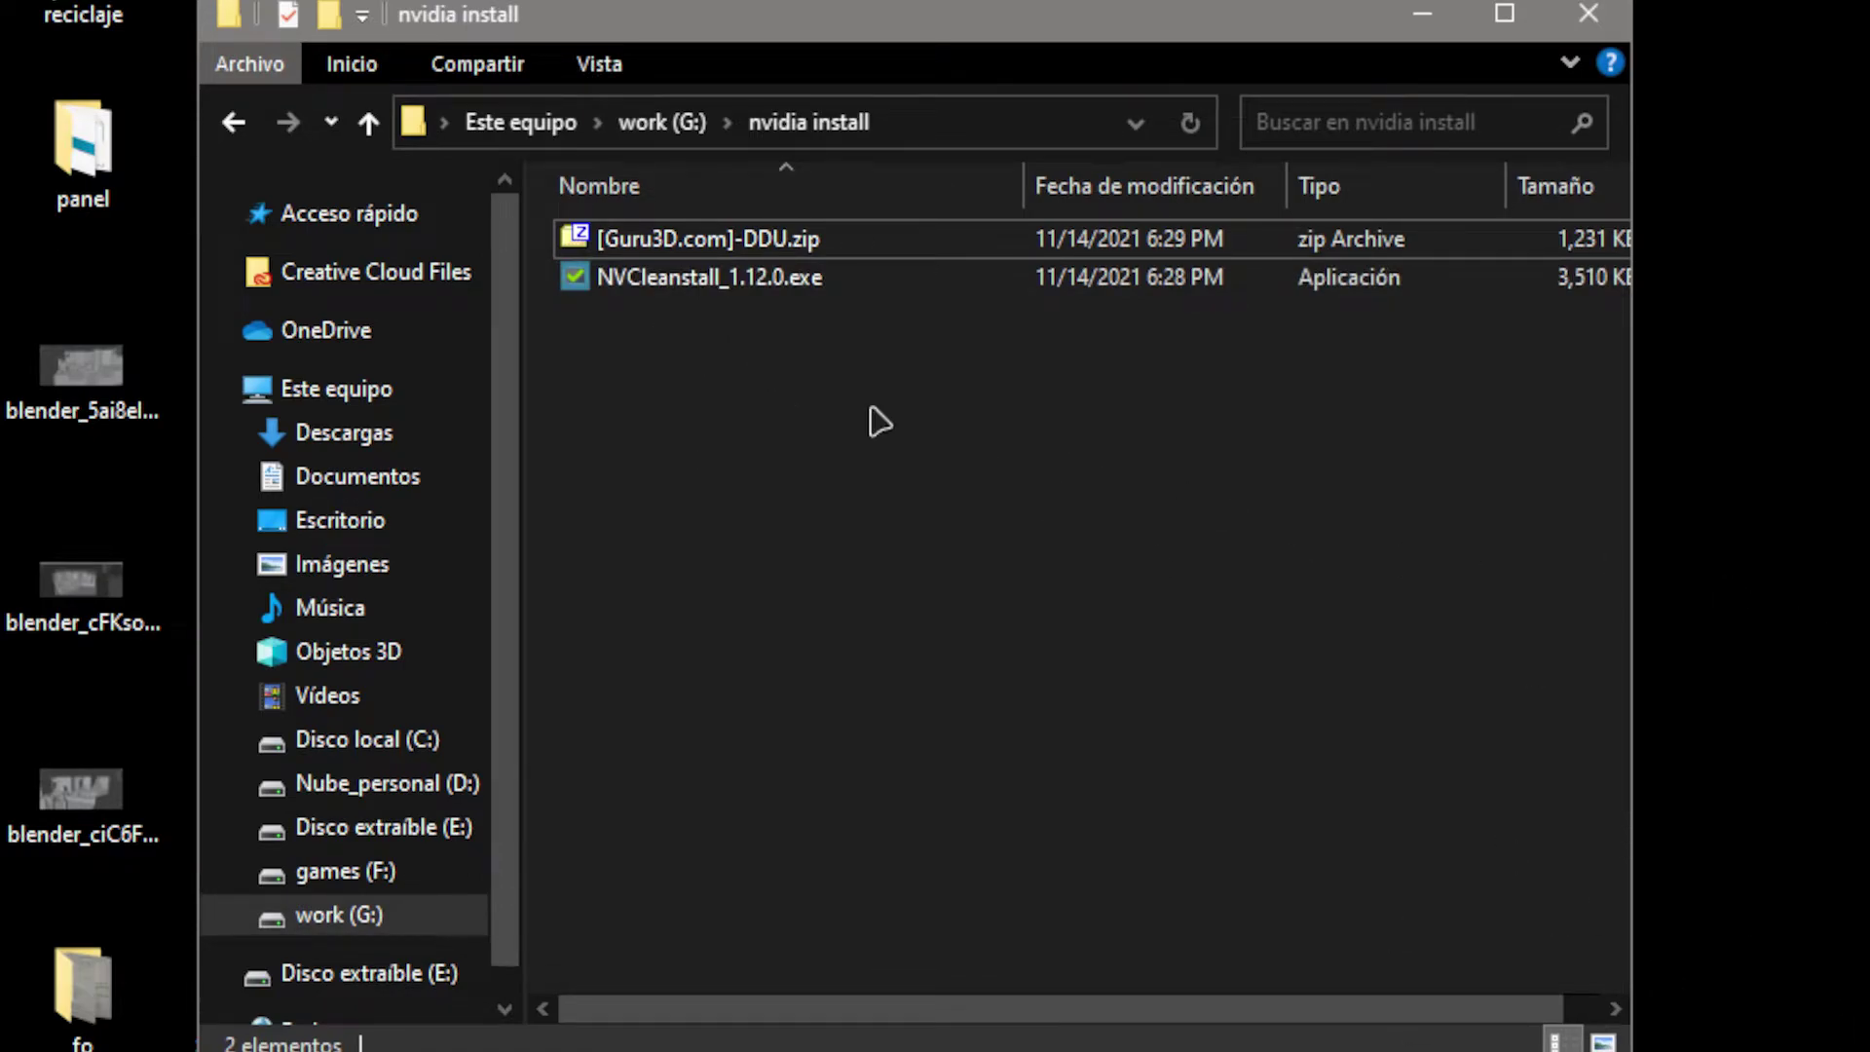
Extract the Guru3D DDU zip into the current folder with 7-Zip
left_click(823, 238)
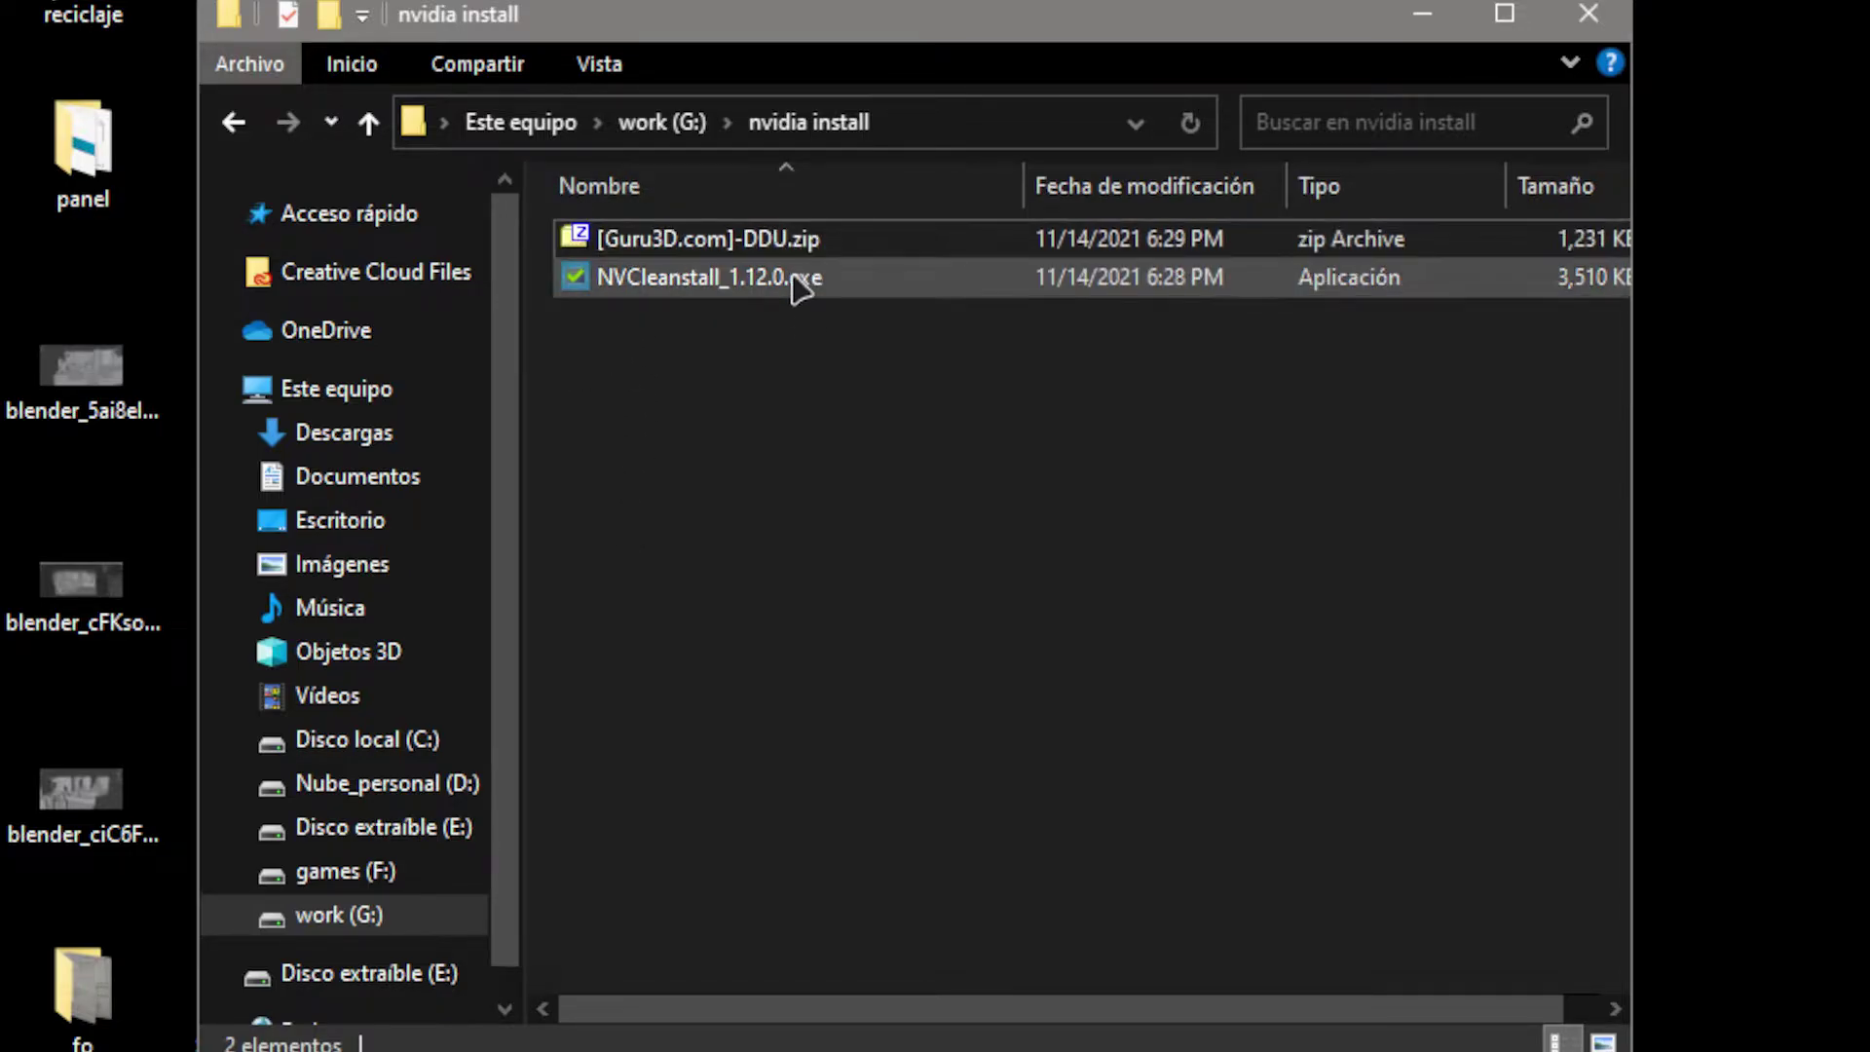
right_click(692, 250)
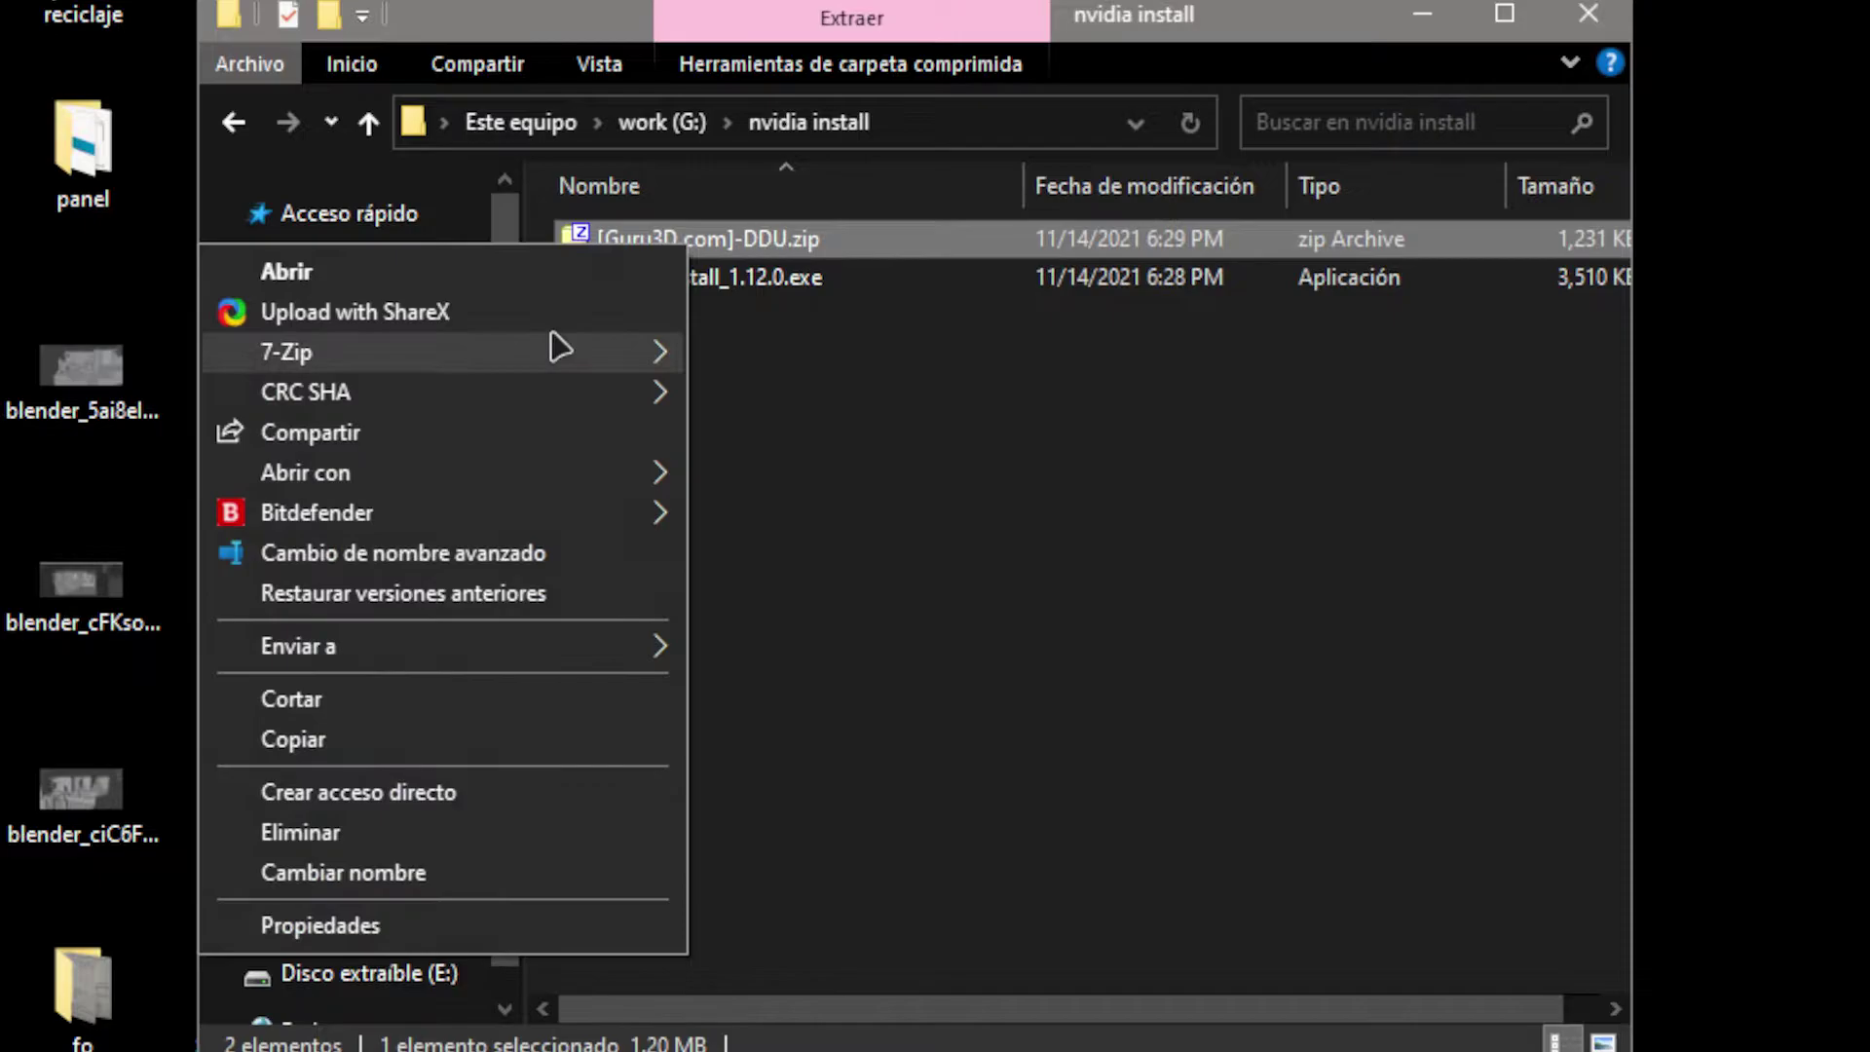
mouse_move(638, 353)
left_click(892, 482)
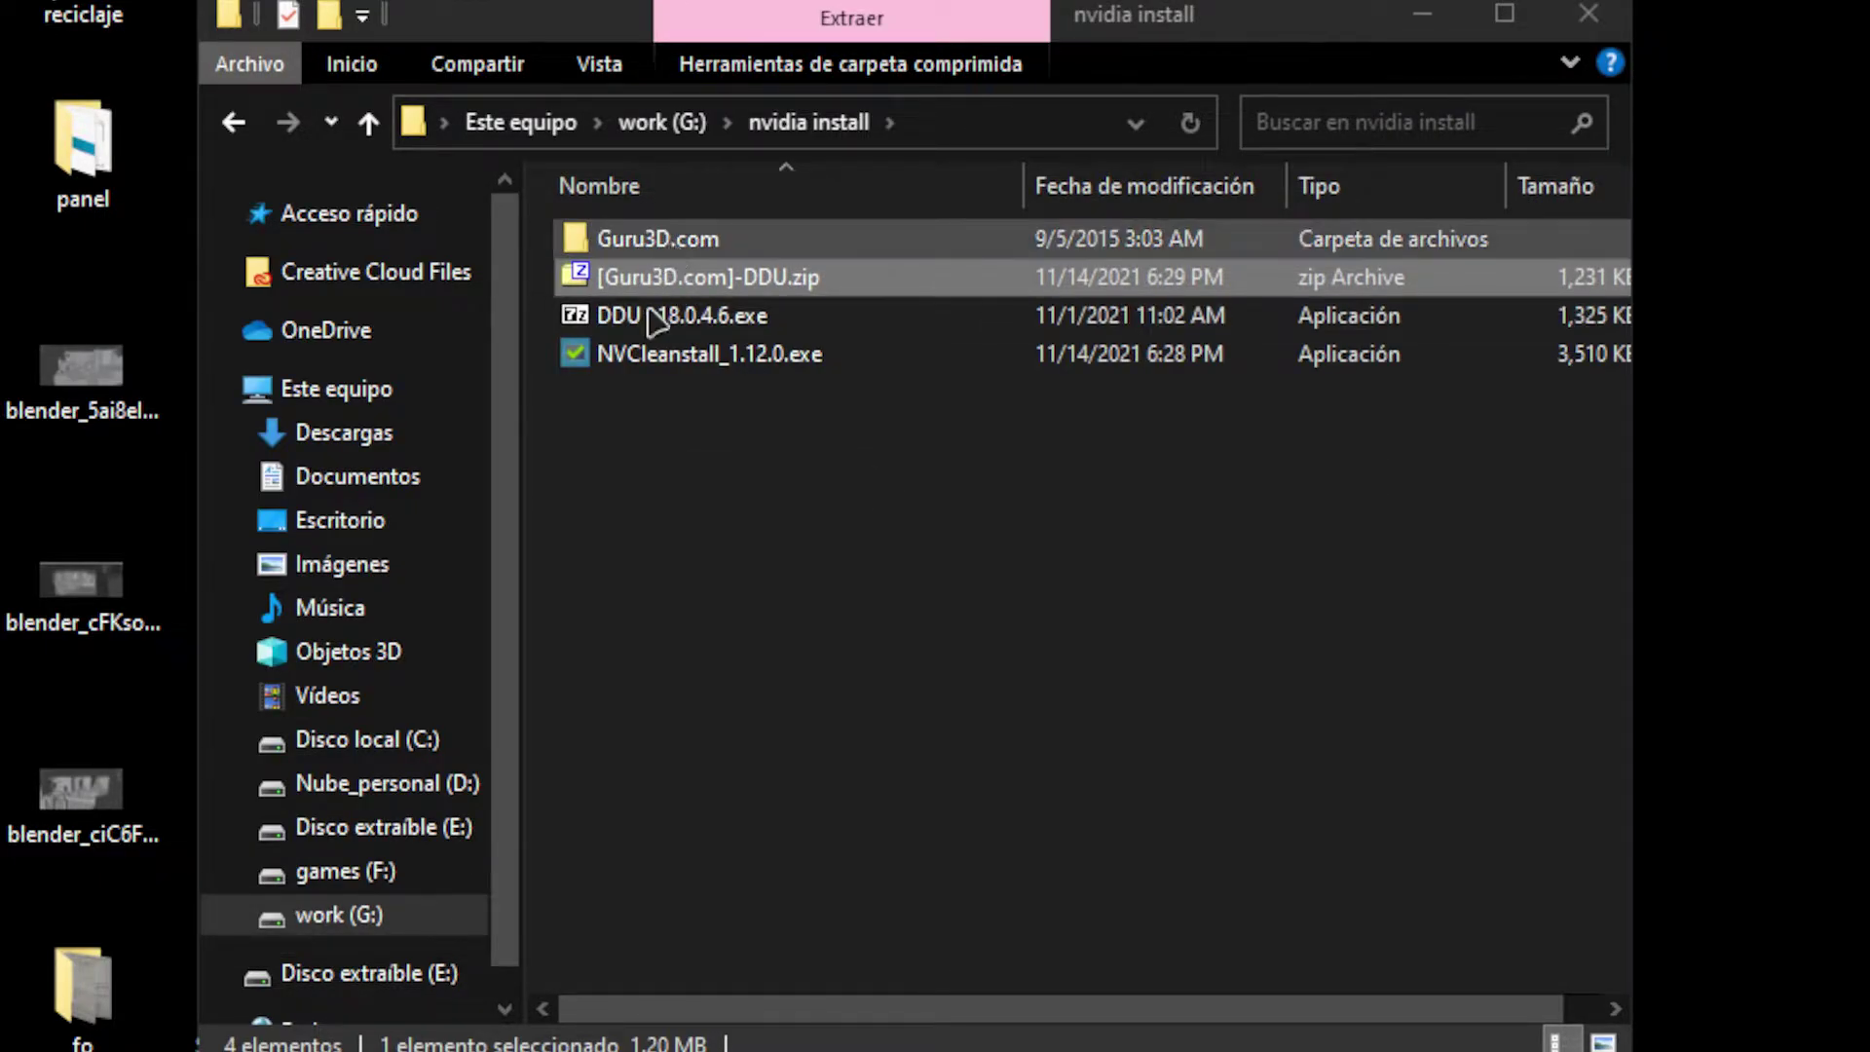
Unpack DDU v18.0.4.6.exe into the nvidia install folder and open its folder to Display Driver Uninstaller.exe
left_click(647, 322)
double_click(649, 322)
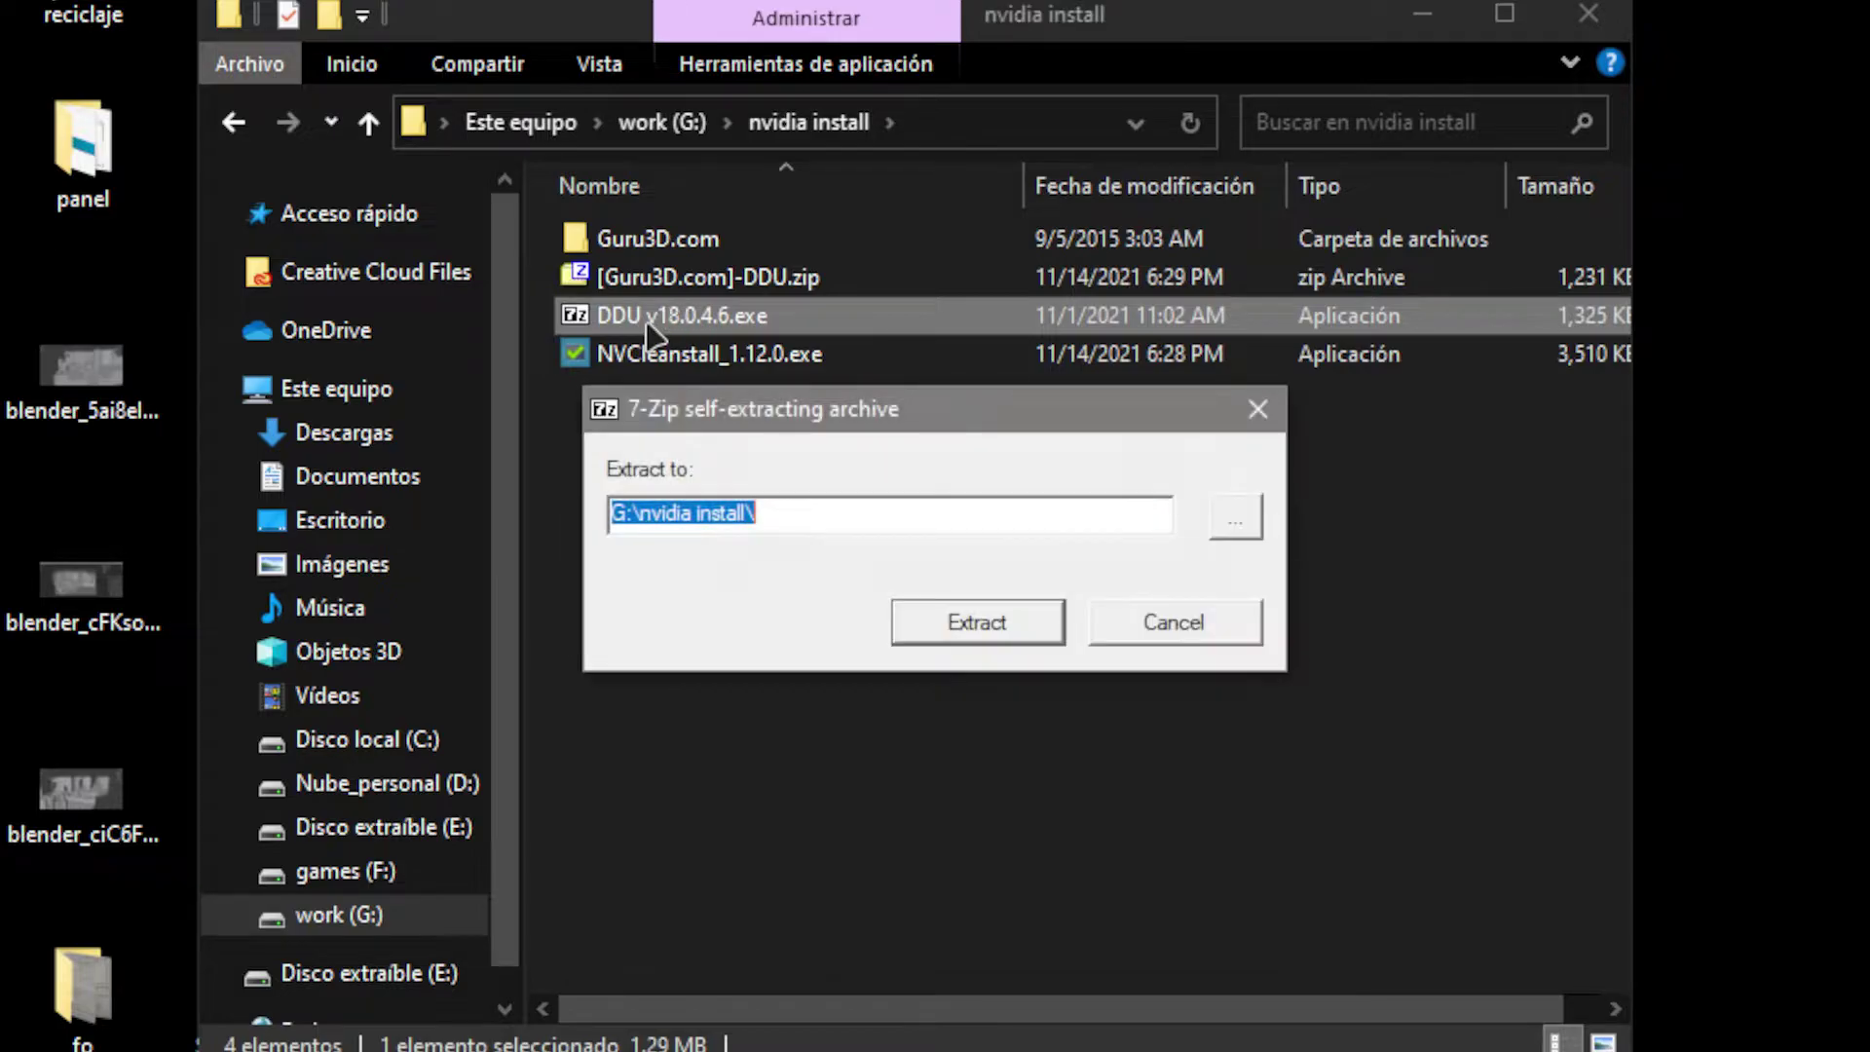
left_click(980, 624)
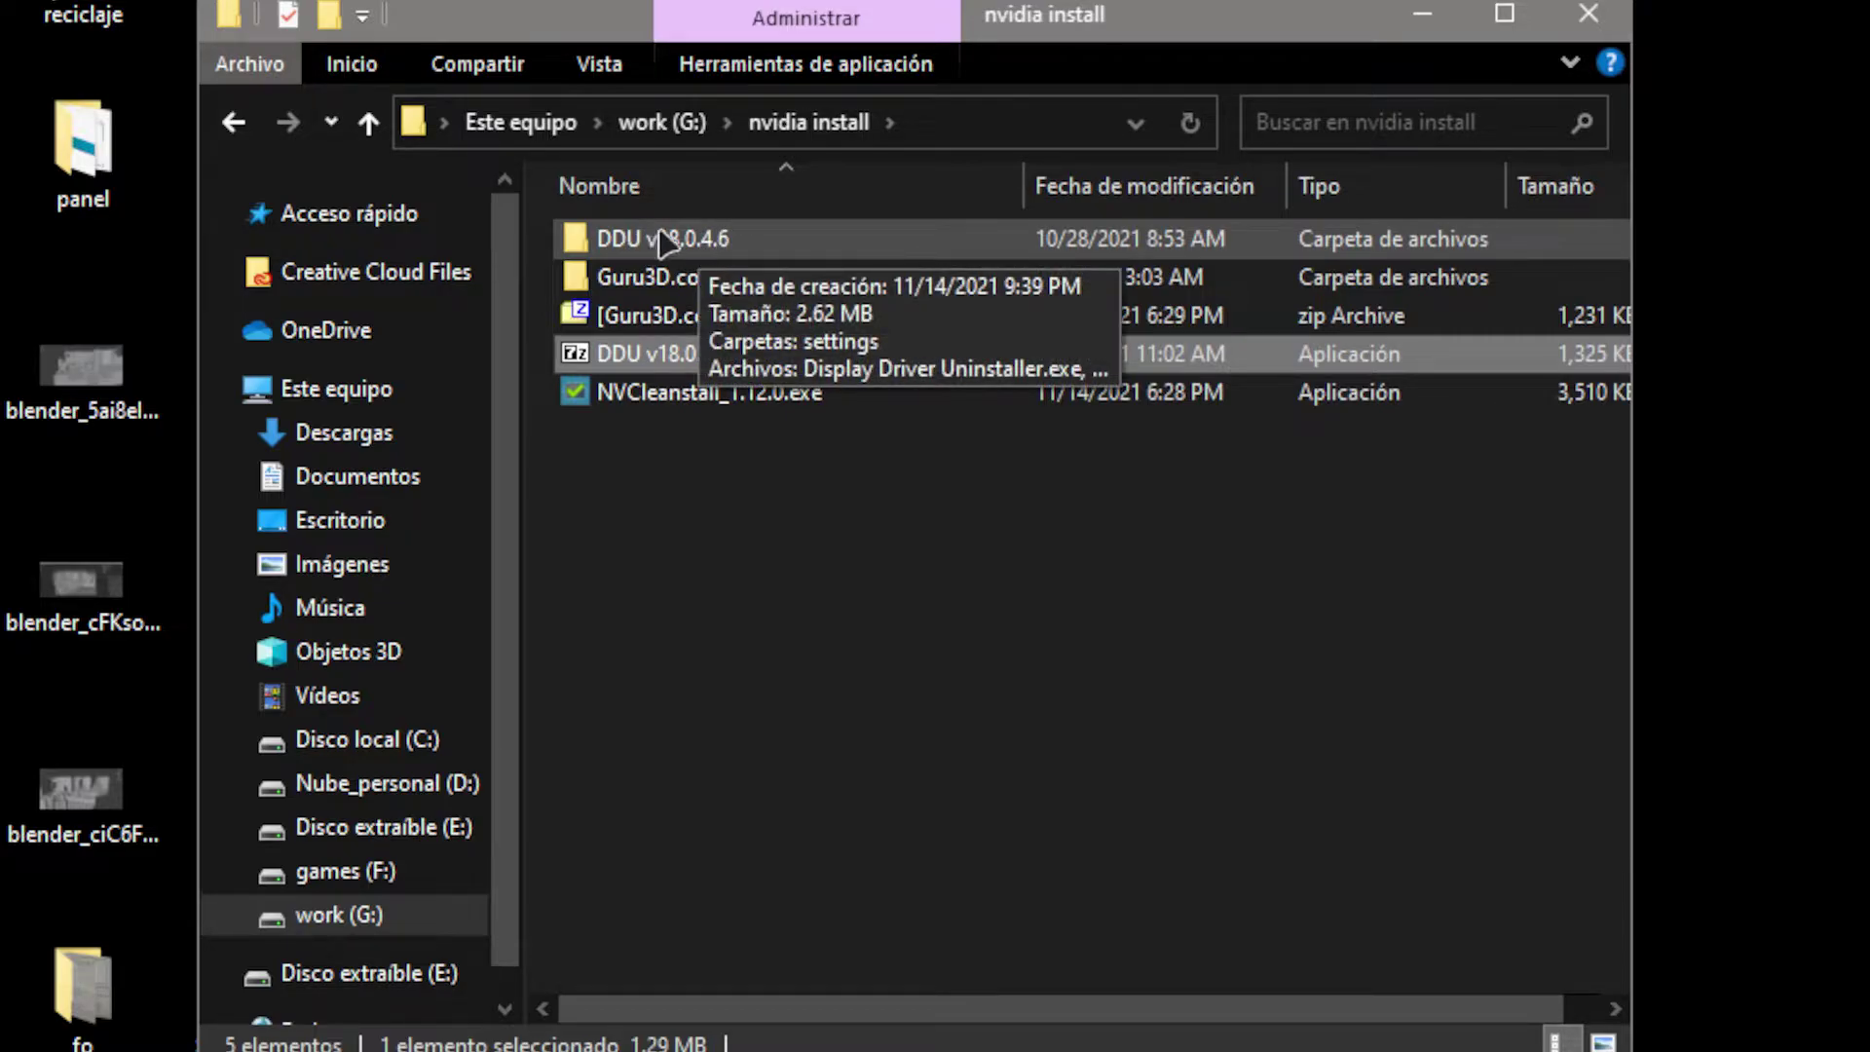
double_click(711, 244)
left_click(712, 277)
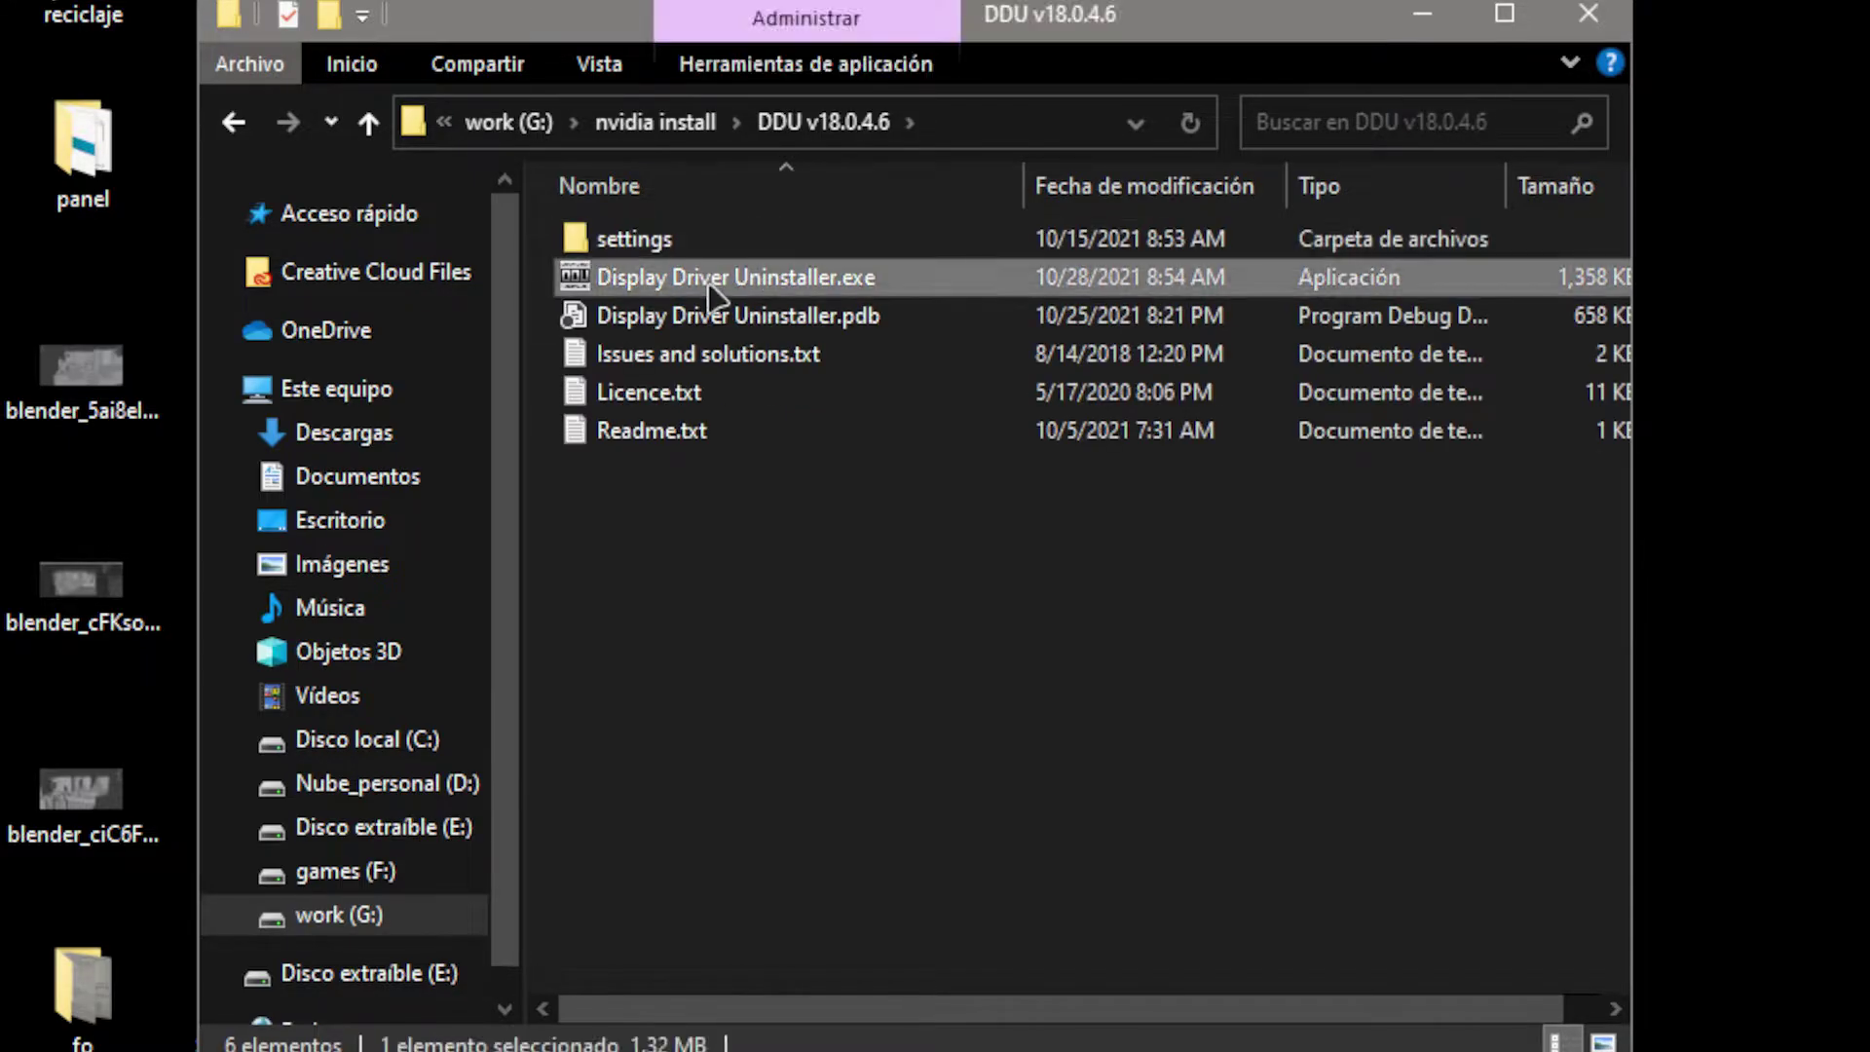
right_click(716, 283)
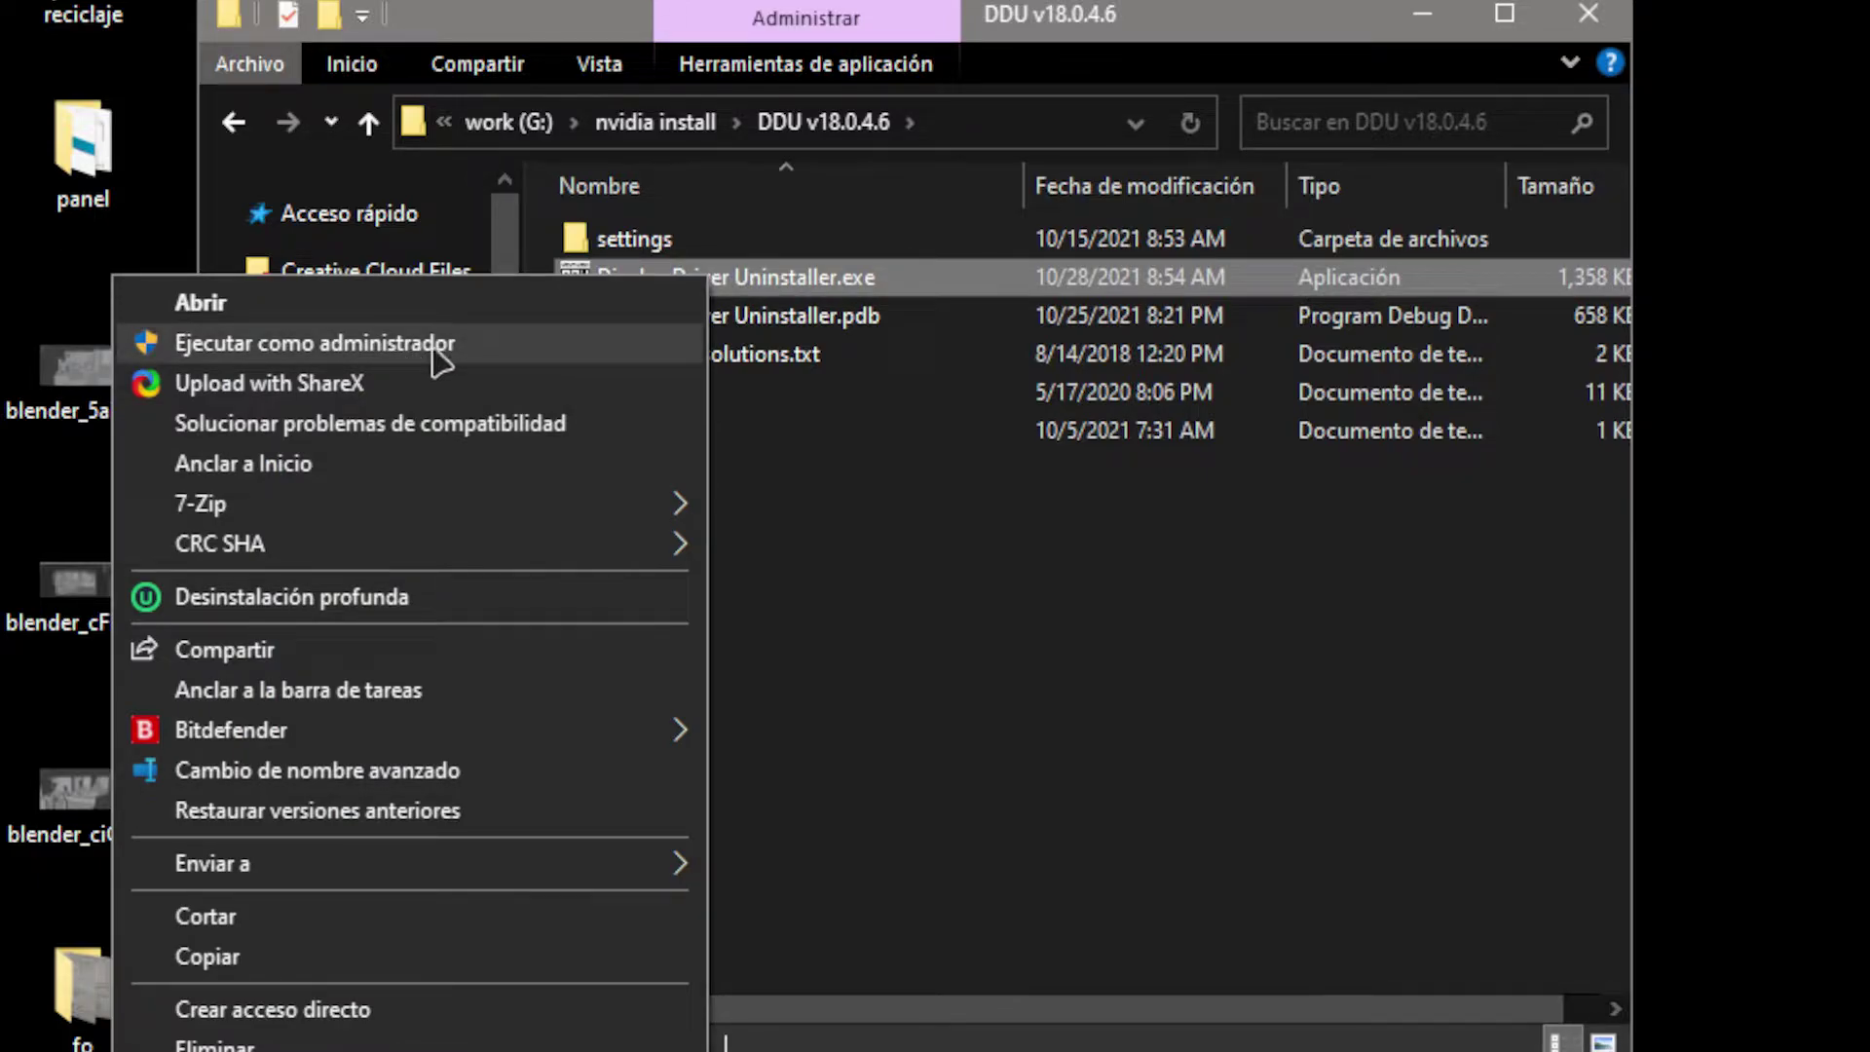
Run Display Driver Uninstaller as administrator, accept the first-launch notice, and close the options window
left_click(436, 346)
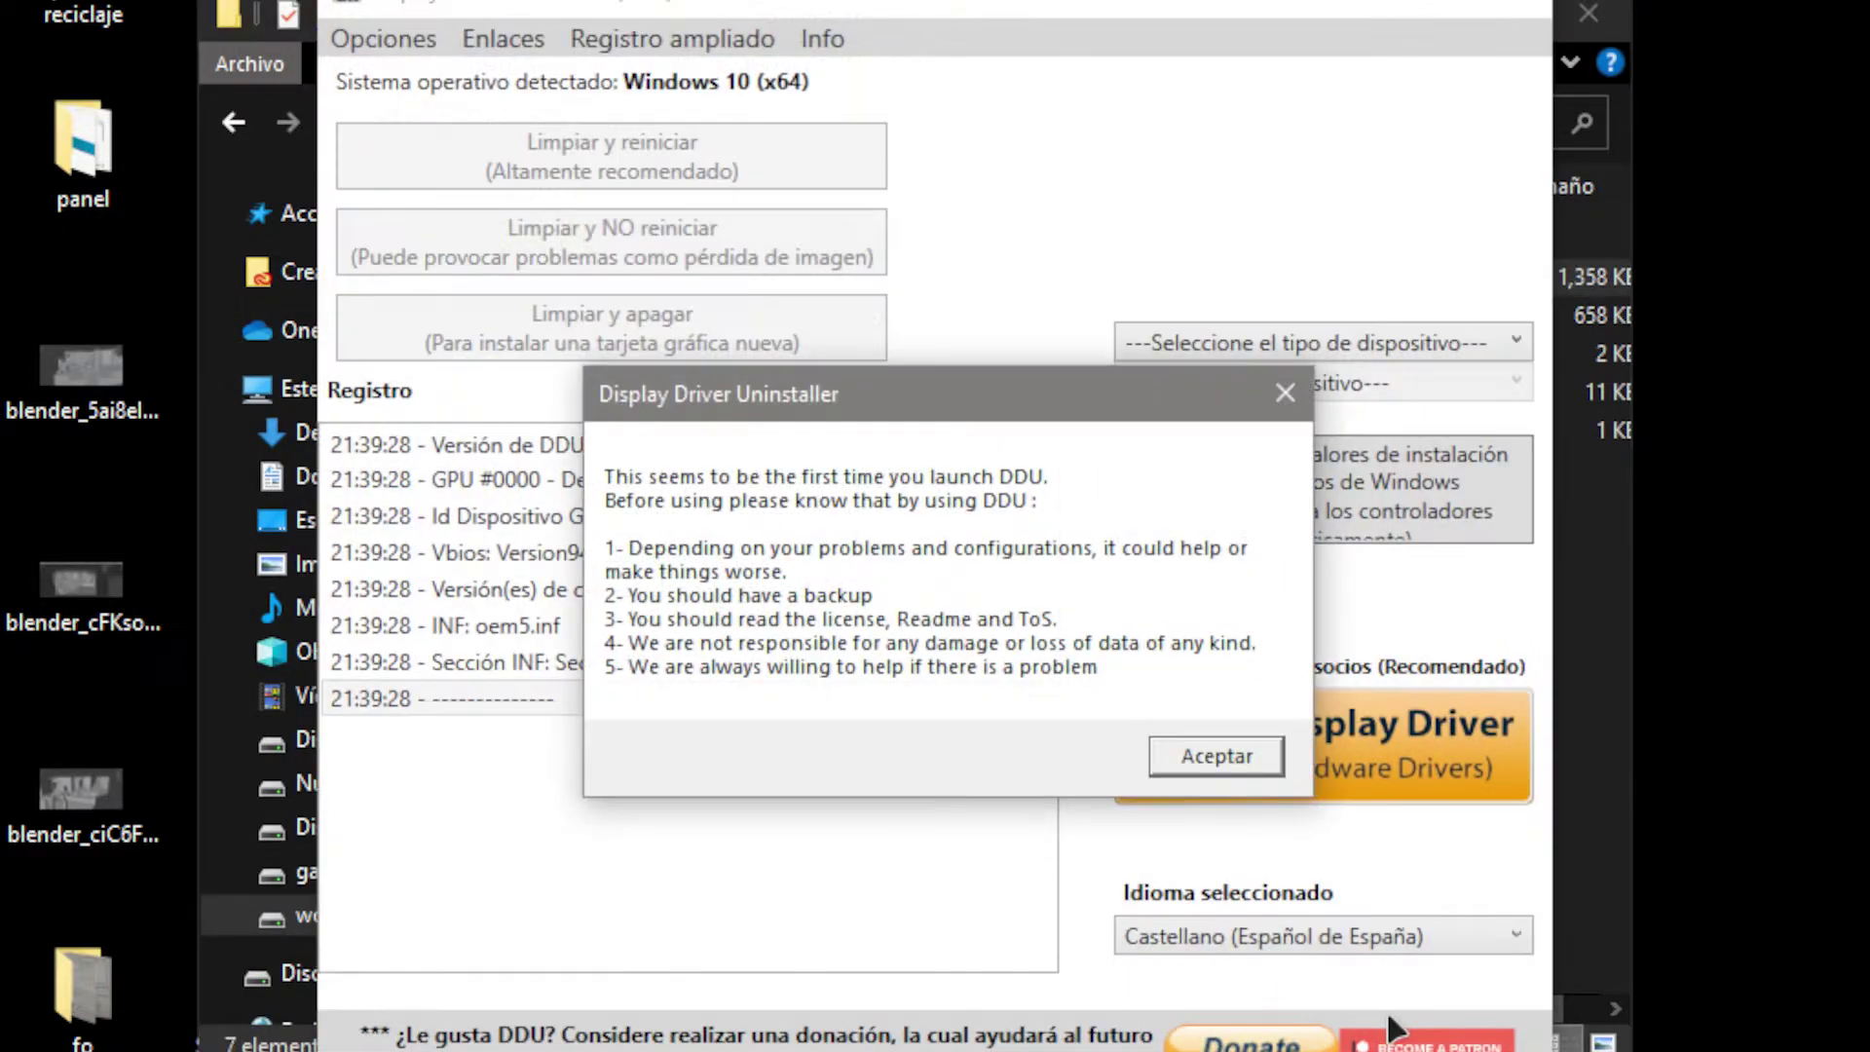
left_click(1215, 758)
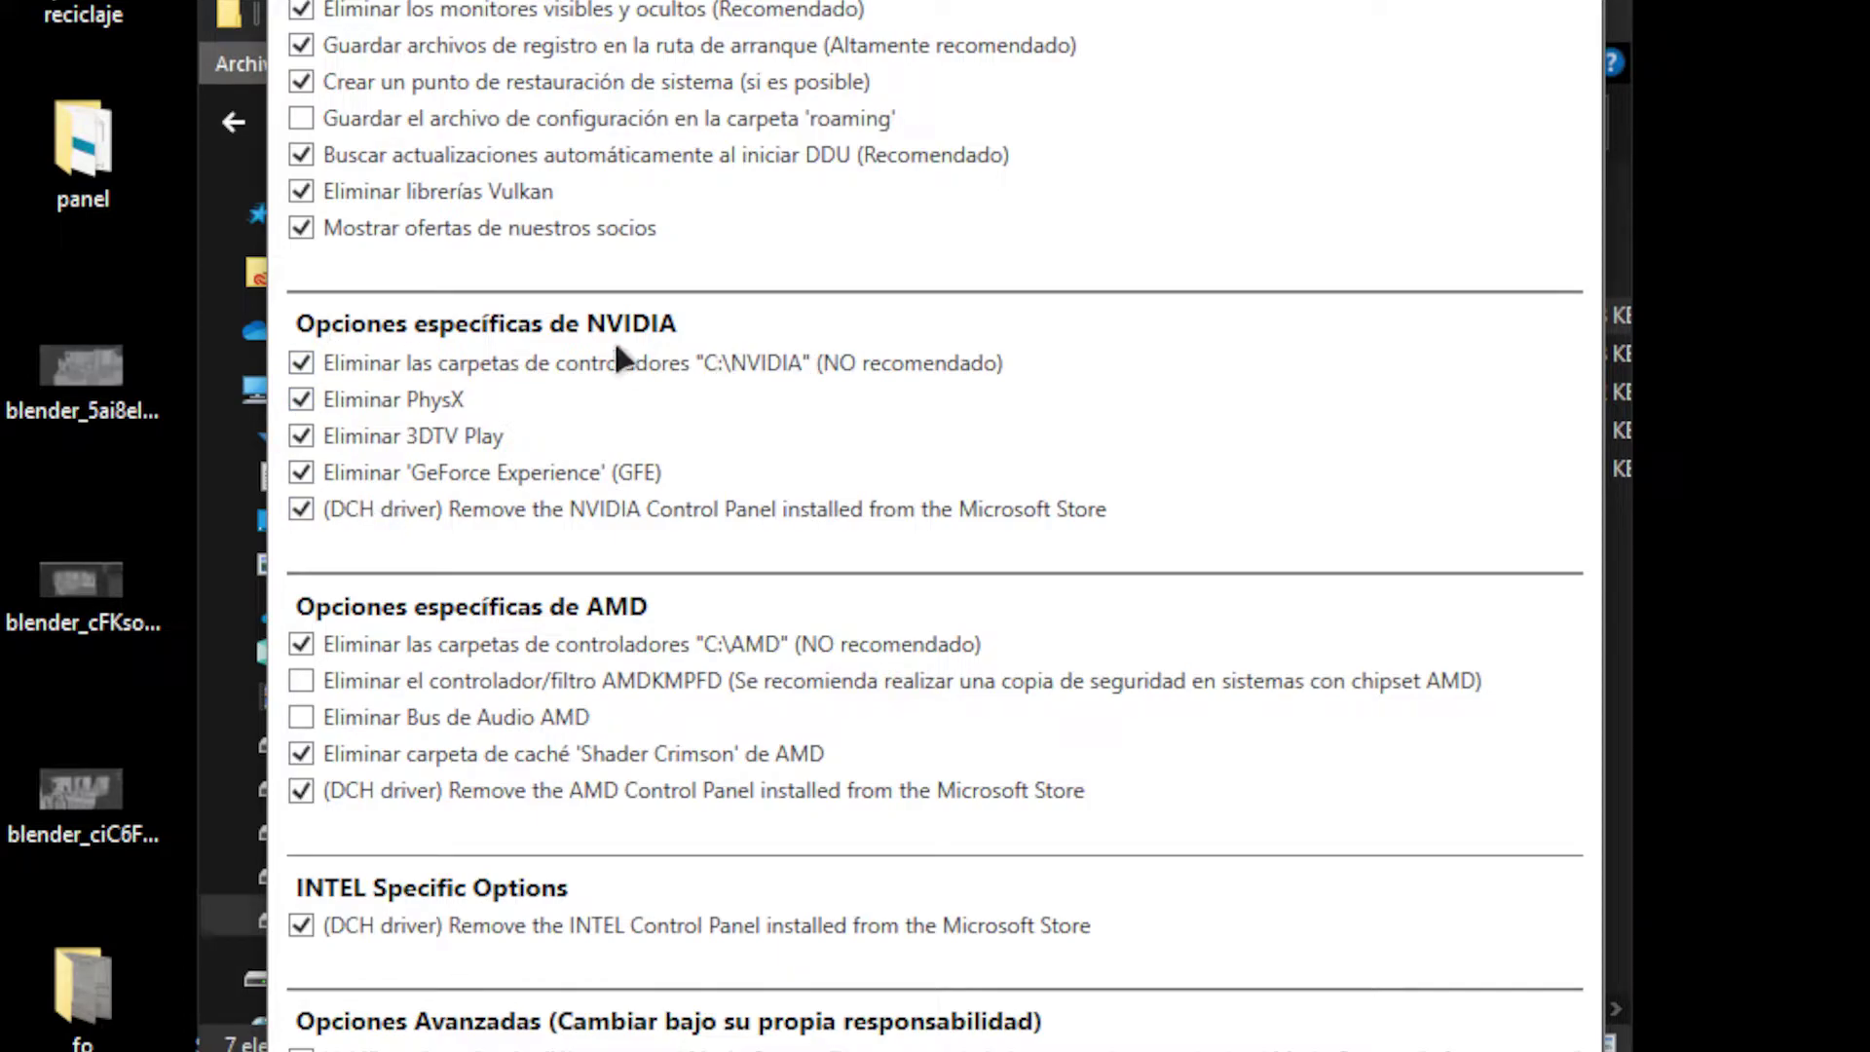
key("Escape")
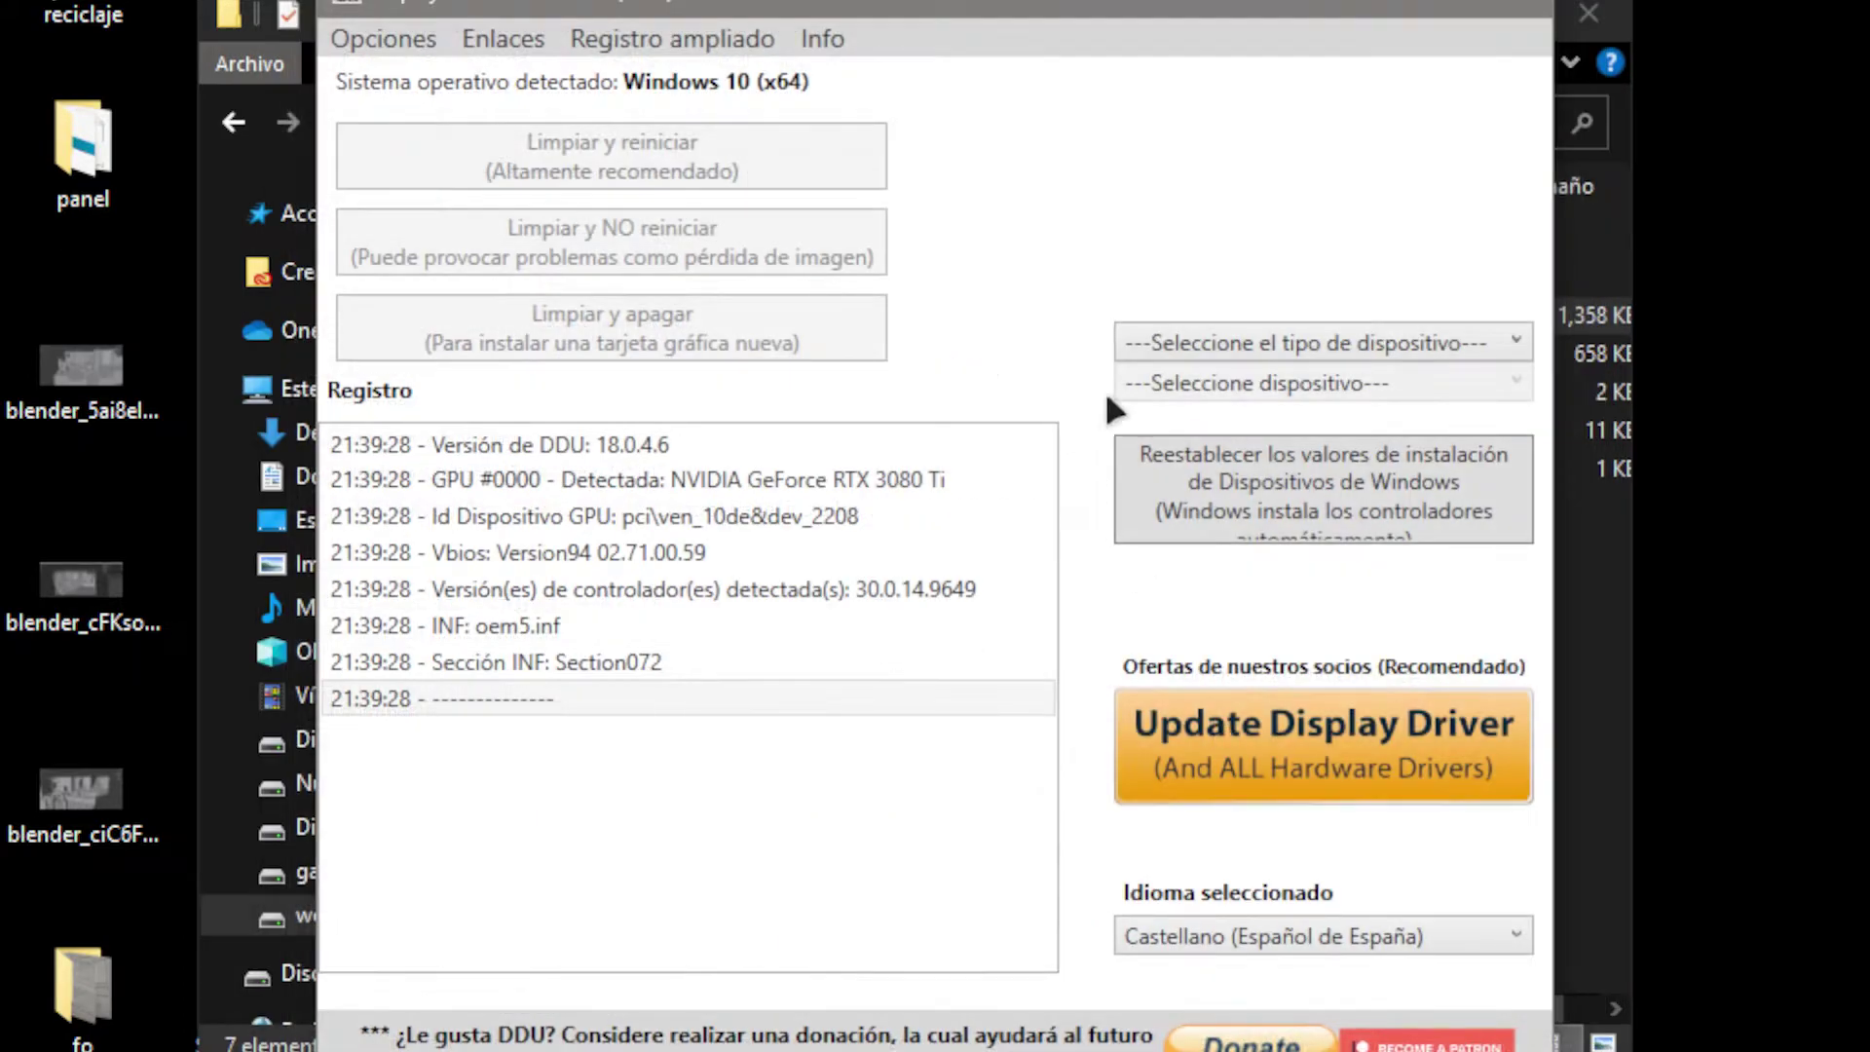
Set the device type to GPU and the vendor to NVIDIA
left_click(1226, 343)
left_click(1184, 444)
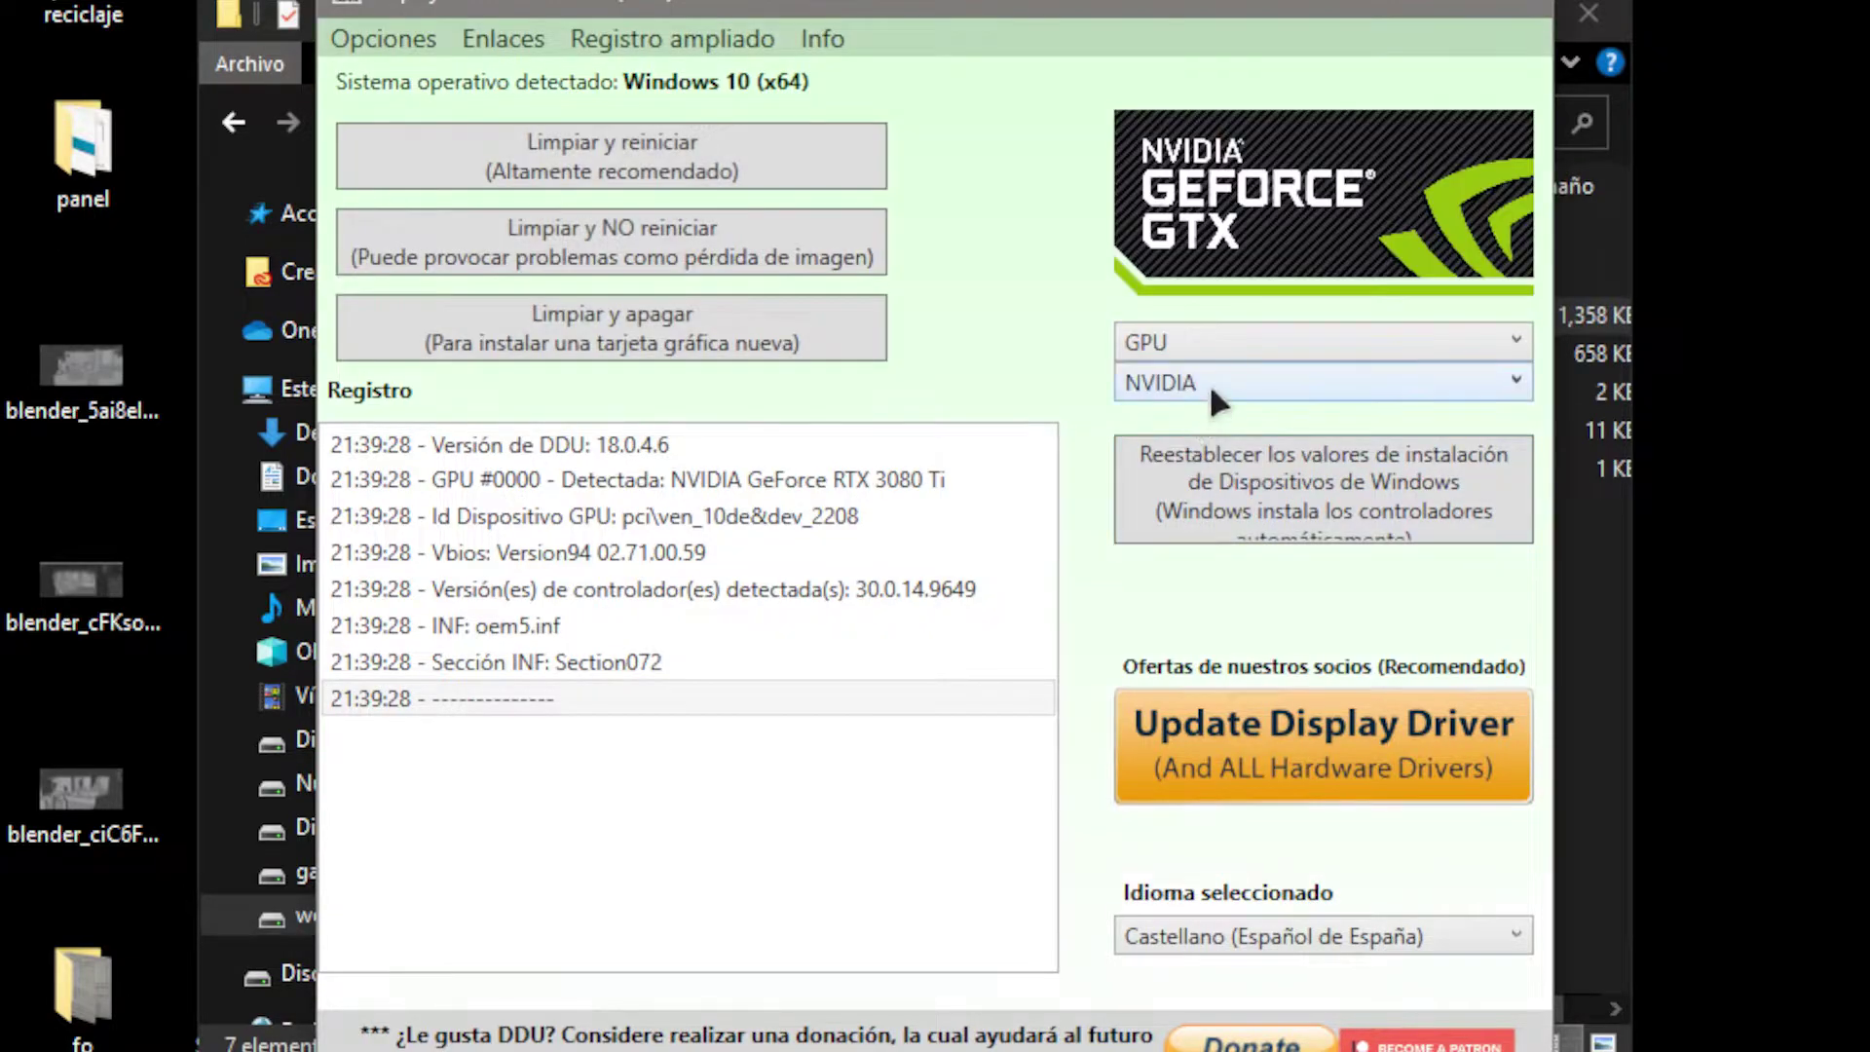
left_click(1211, 387)
left_click(1181, 492)
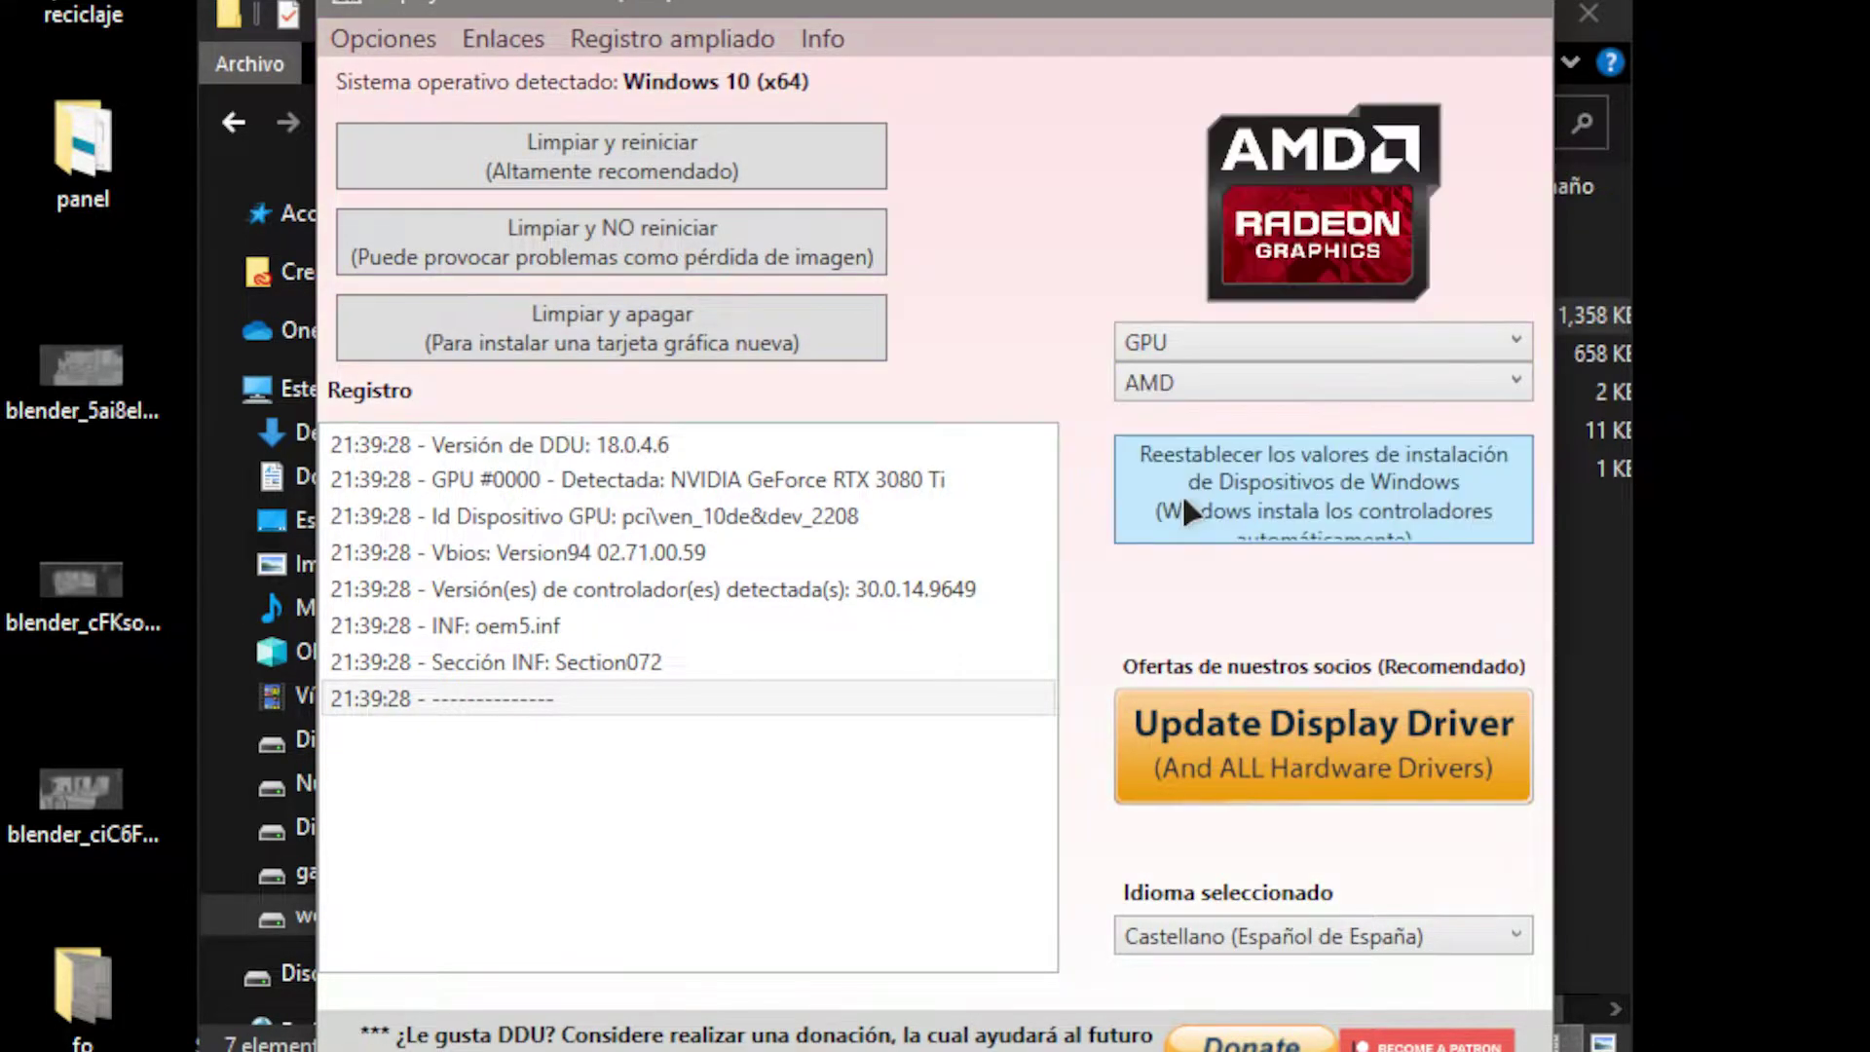
left_click(1174, 383)
left_click(1171, 528)
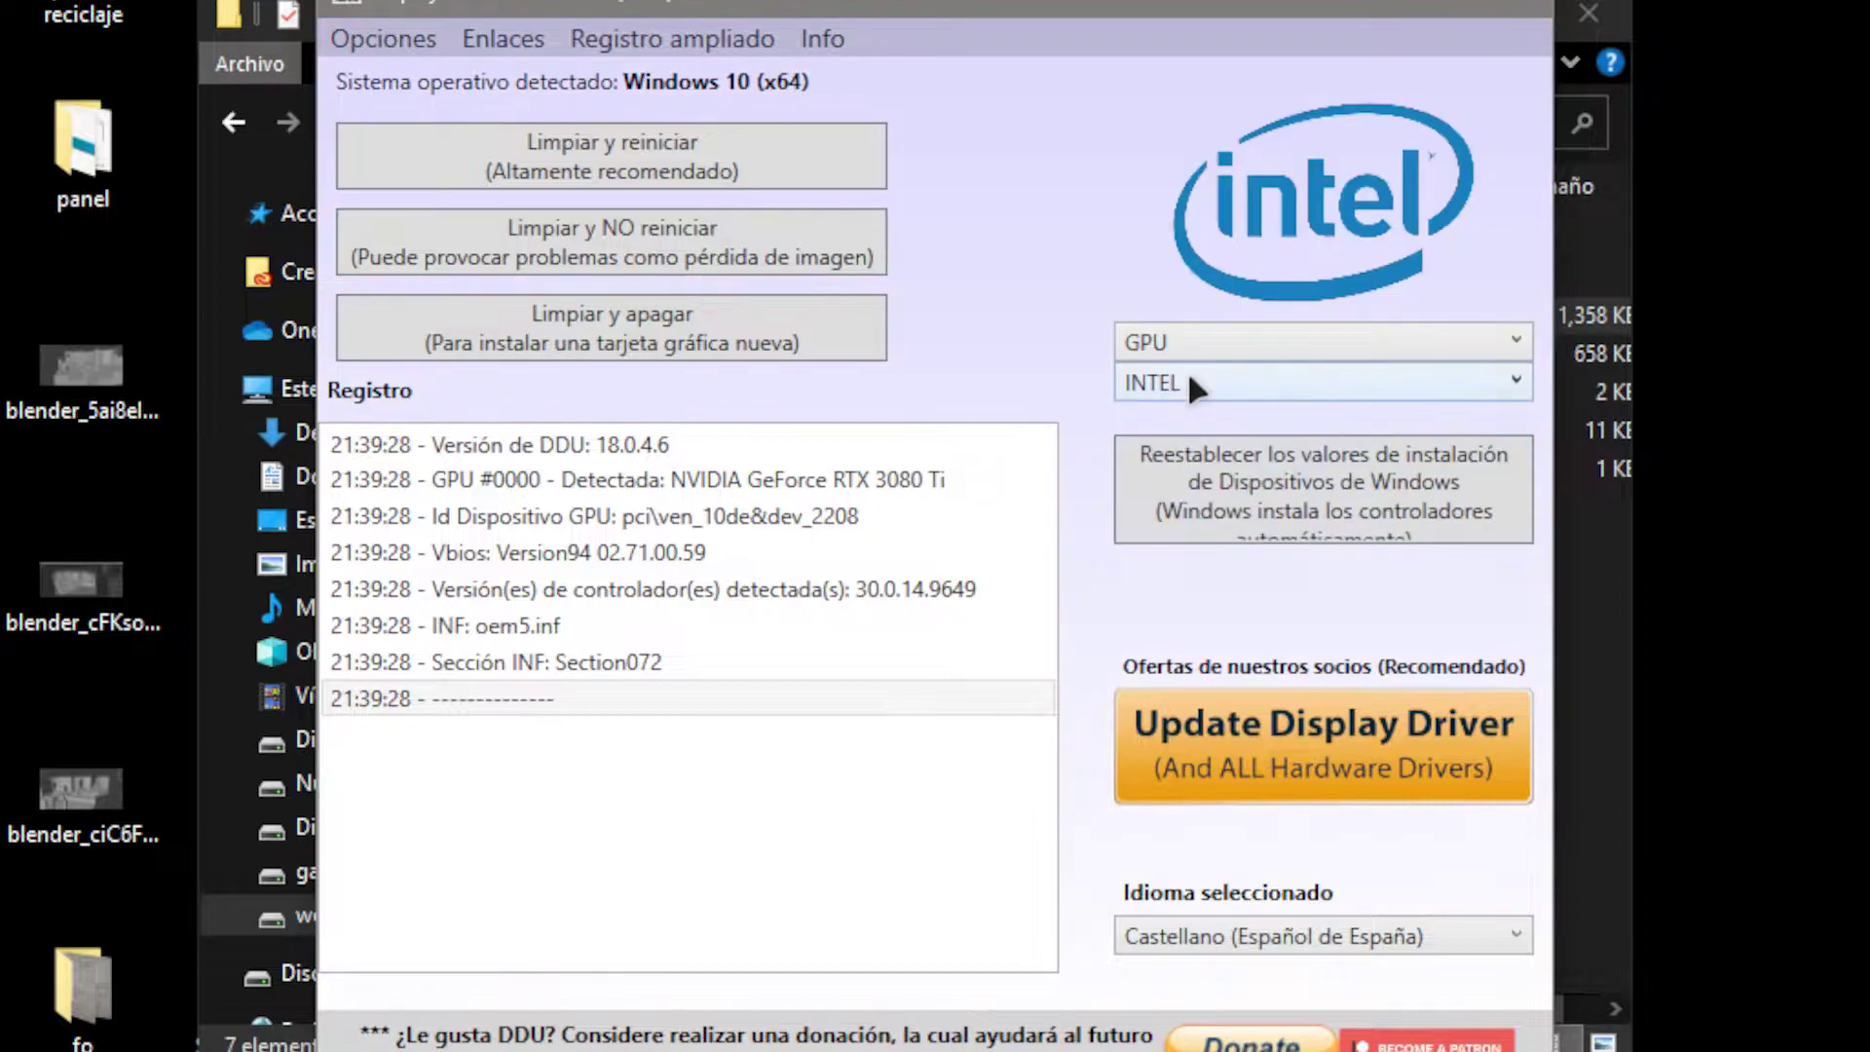
left_click(1187, 385)
left_click(1169, 458)
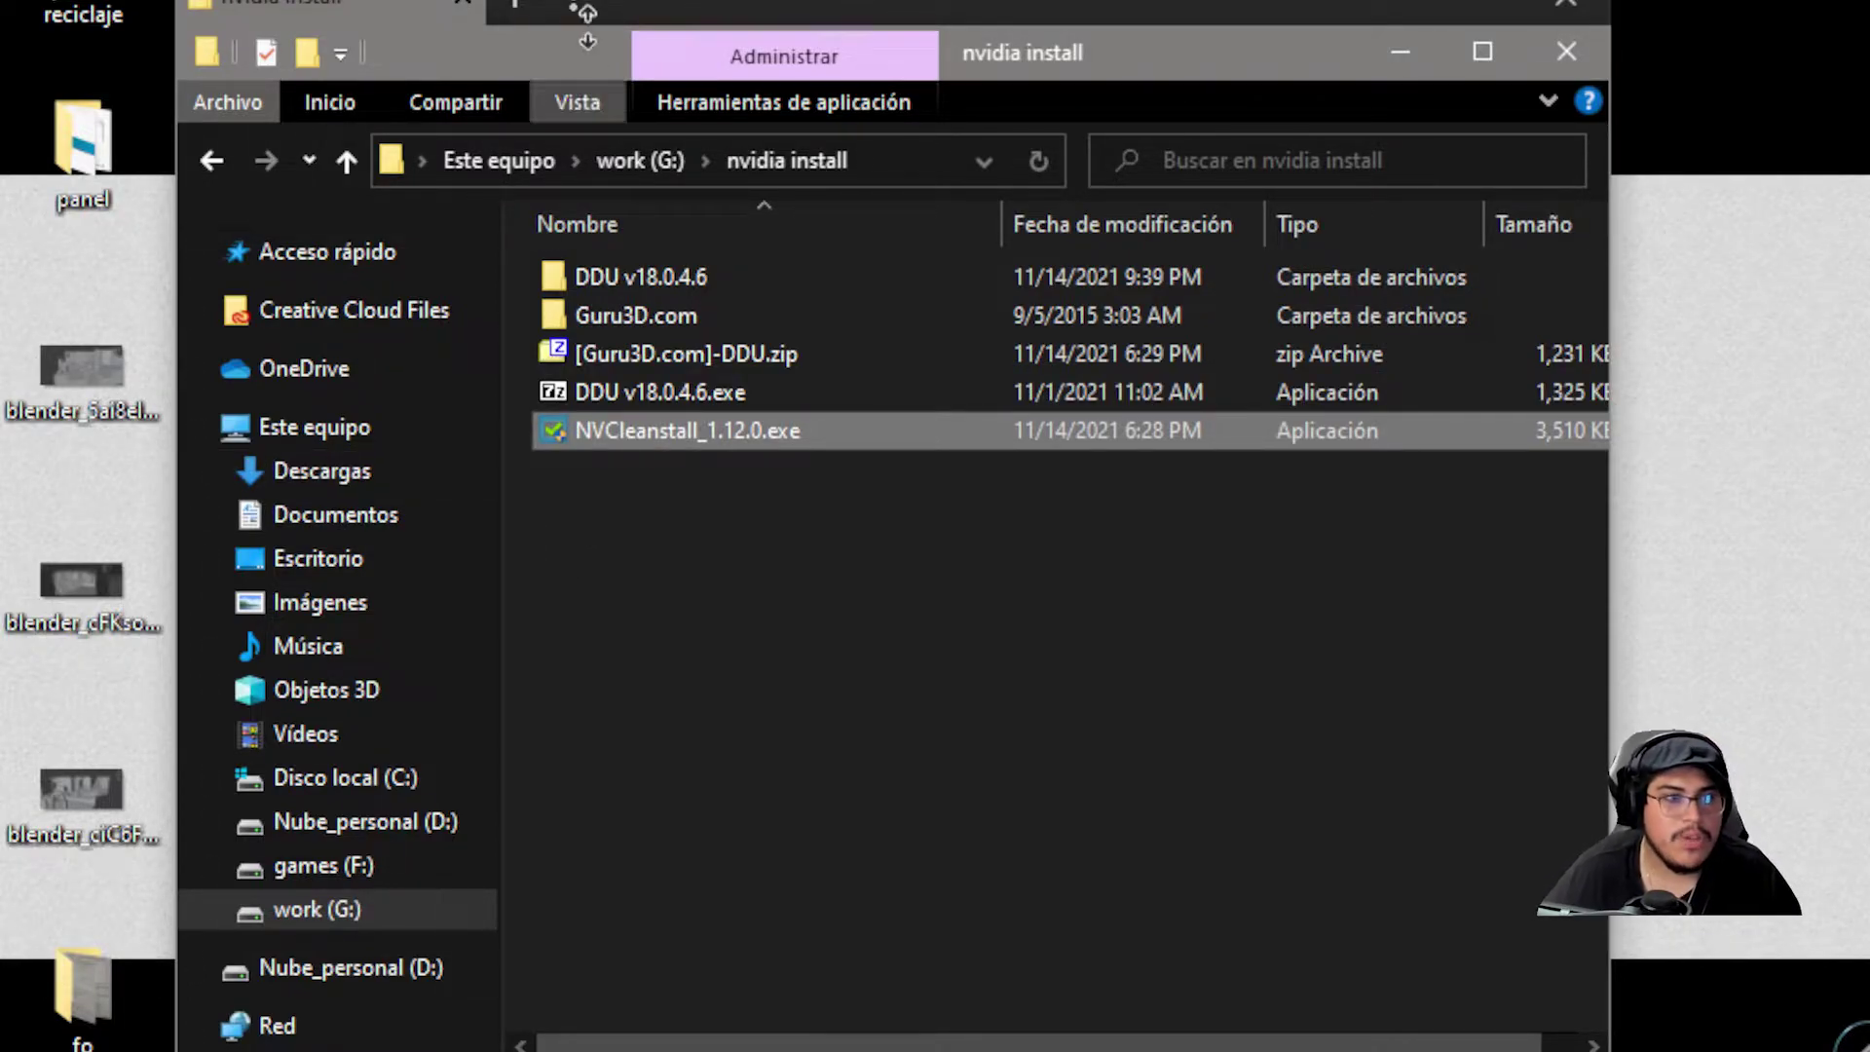
Open the context menu for NVCleanstall_1.12.0.exe to run it as administrator
left_click_drag(643, 39, 687, 31)
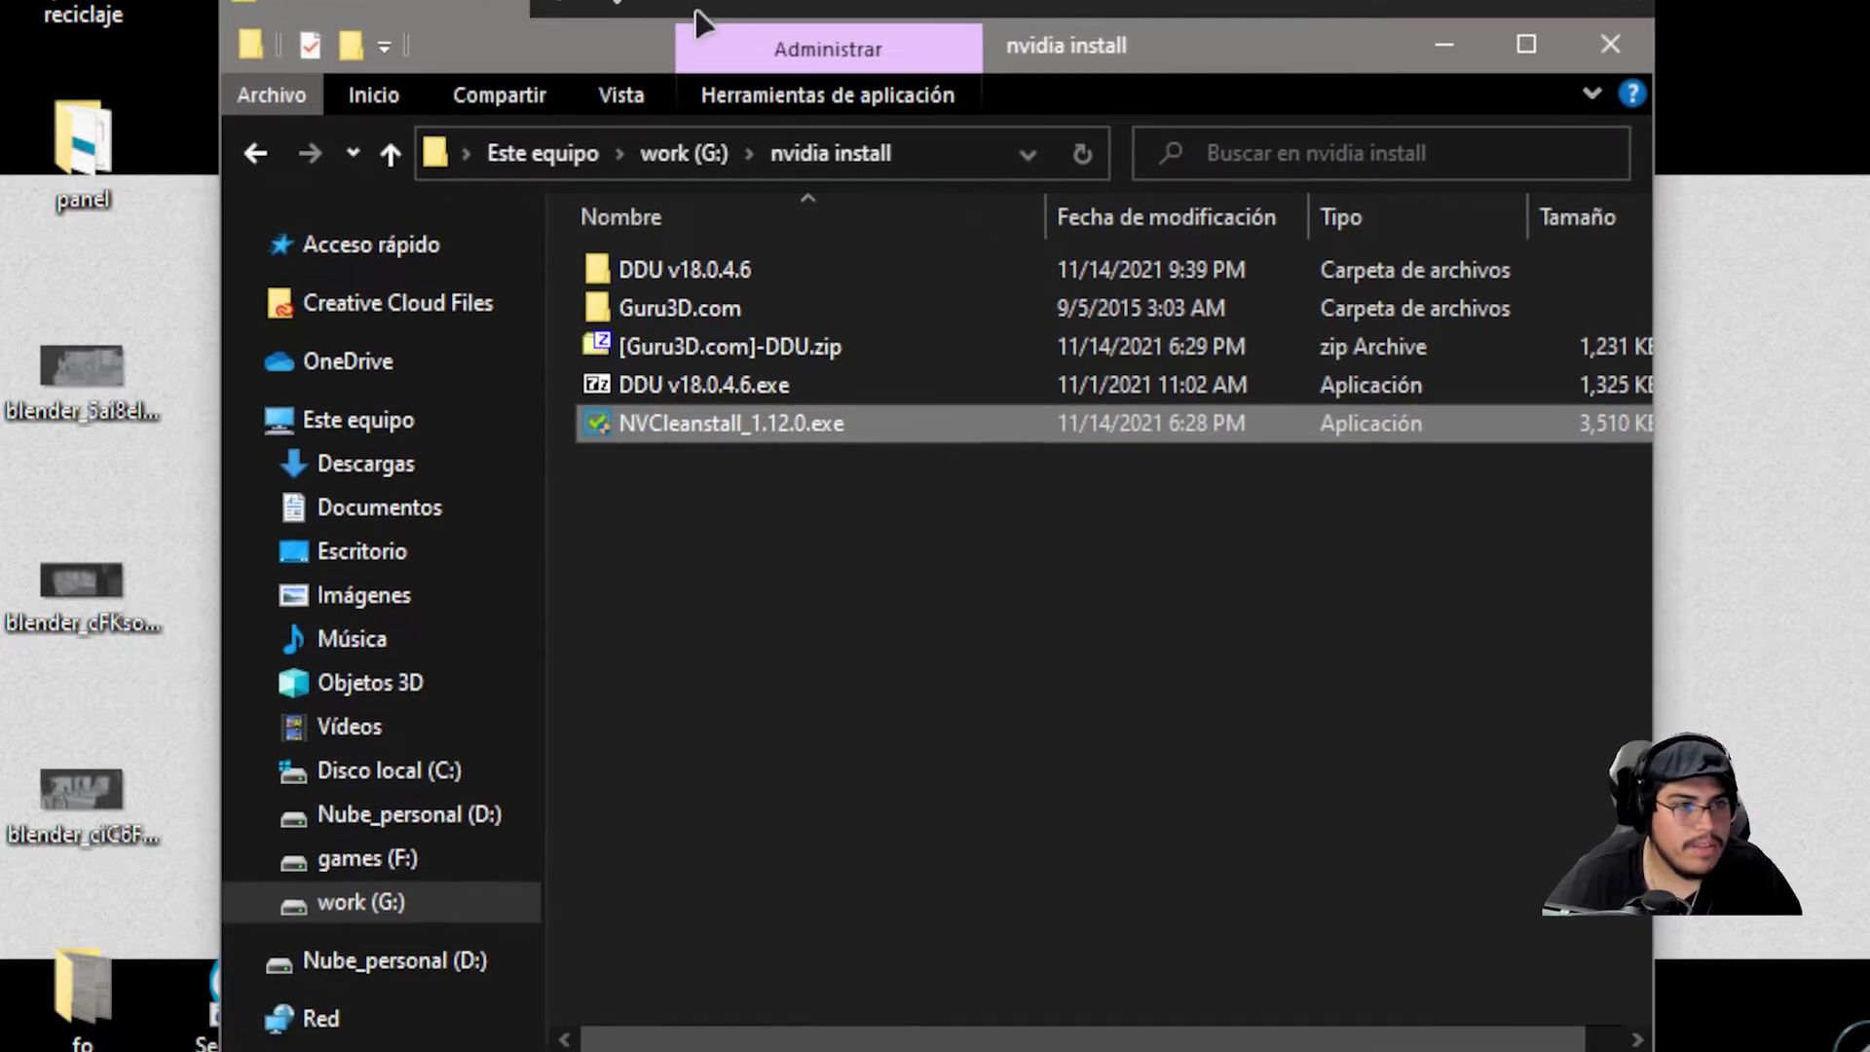
left_click(679, 430)
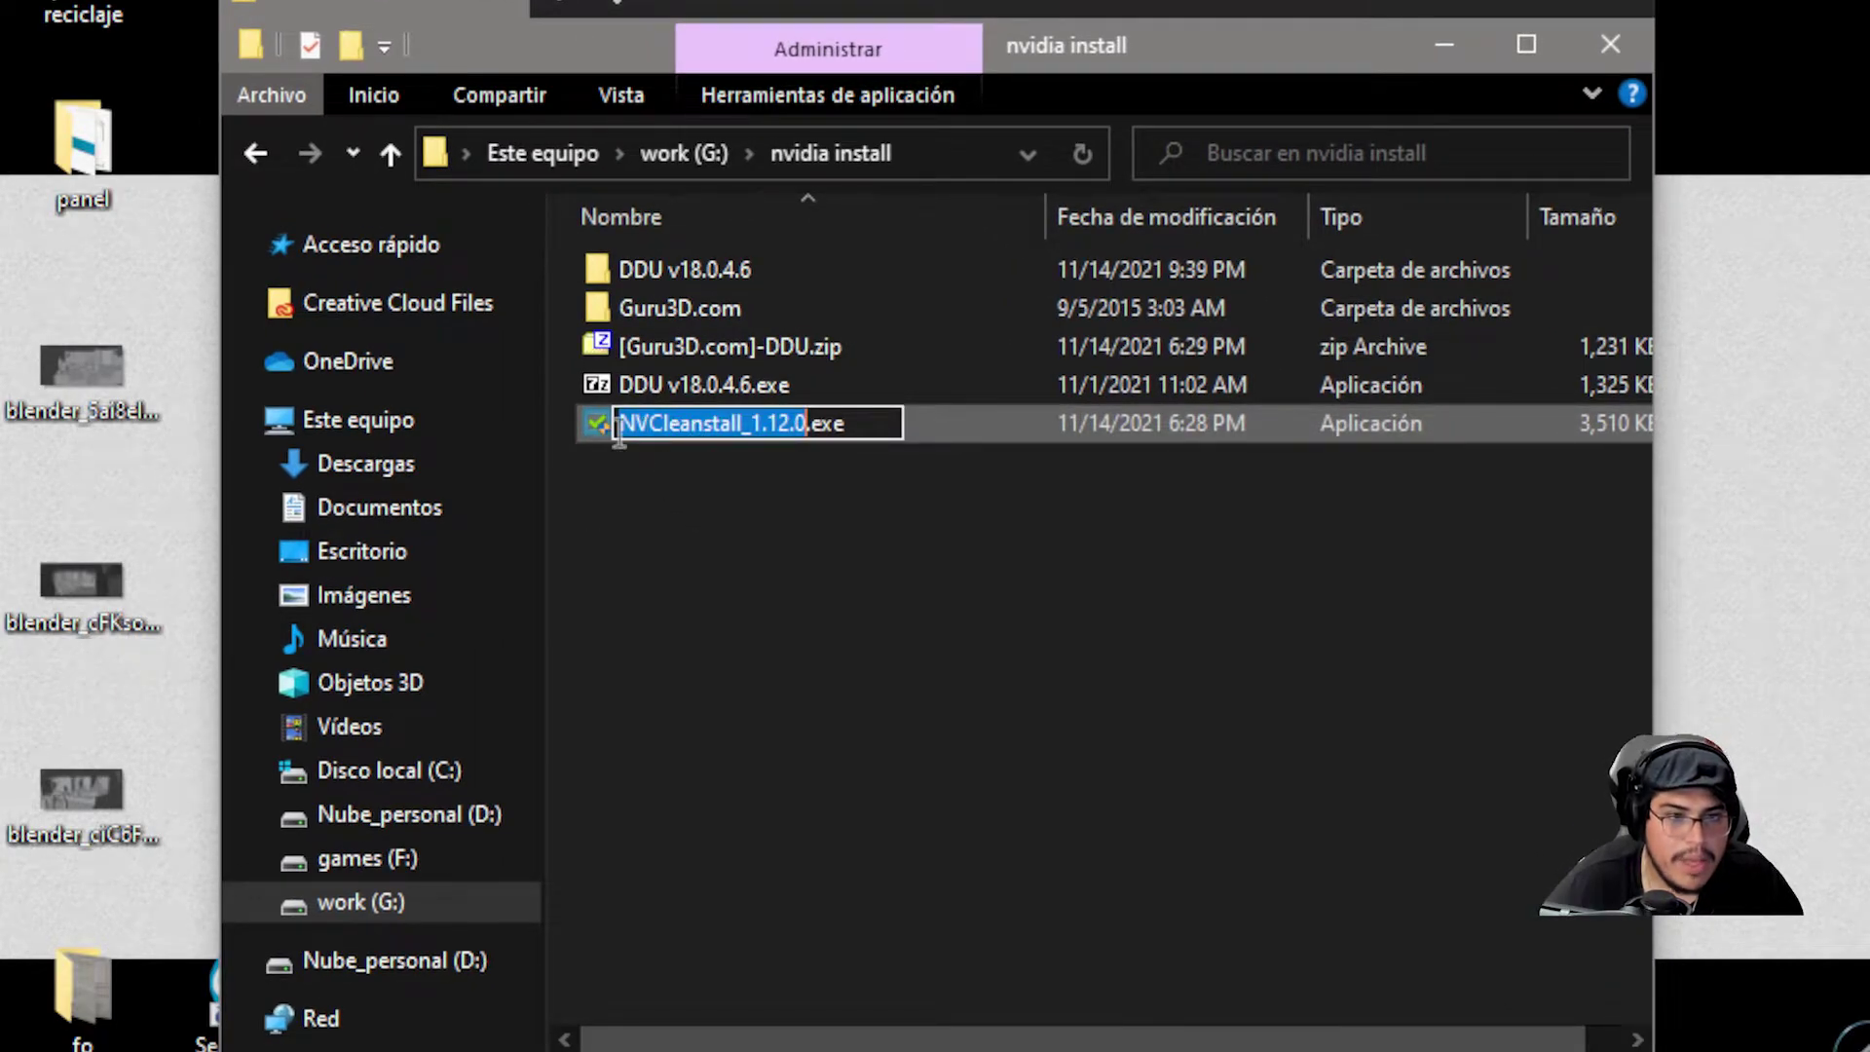
key("Escape")
right_click(701, 434)
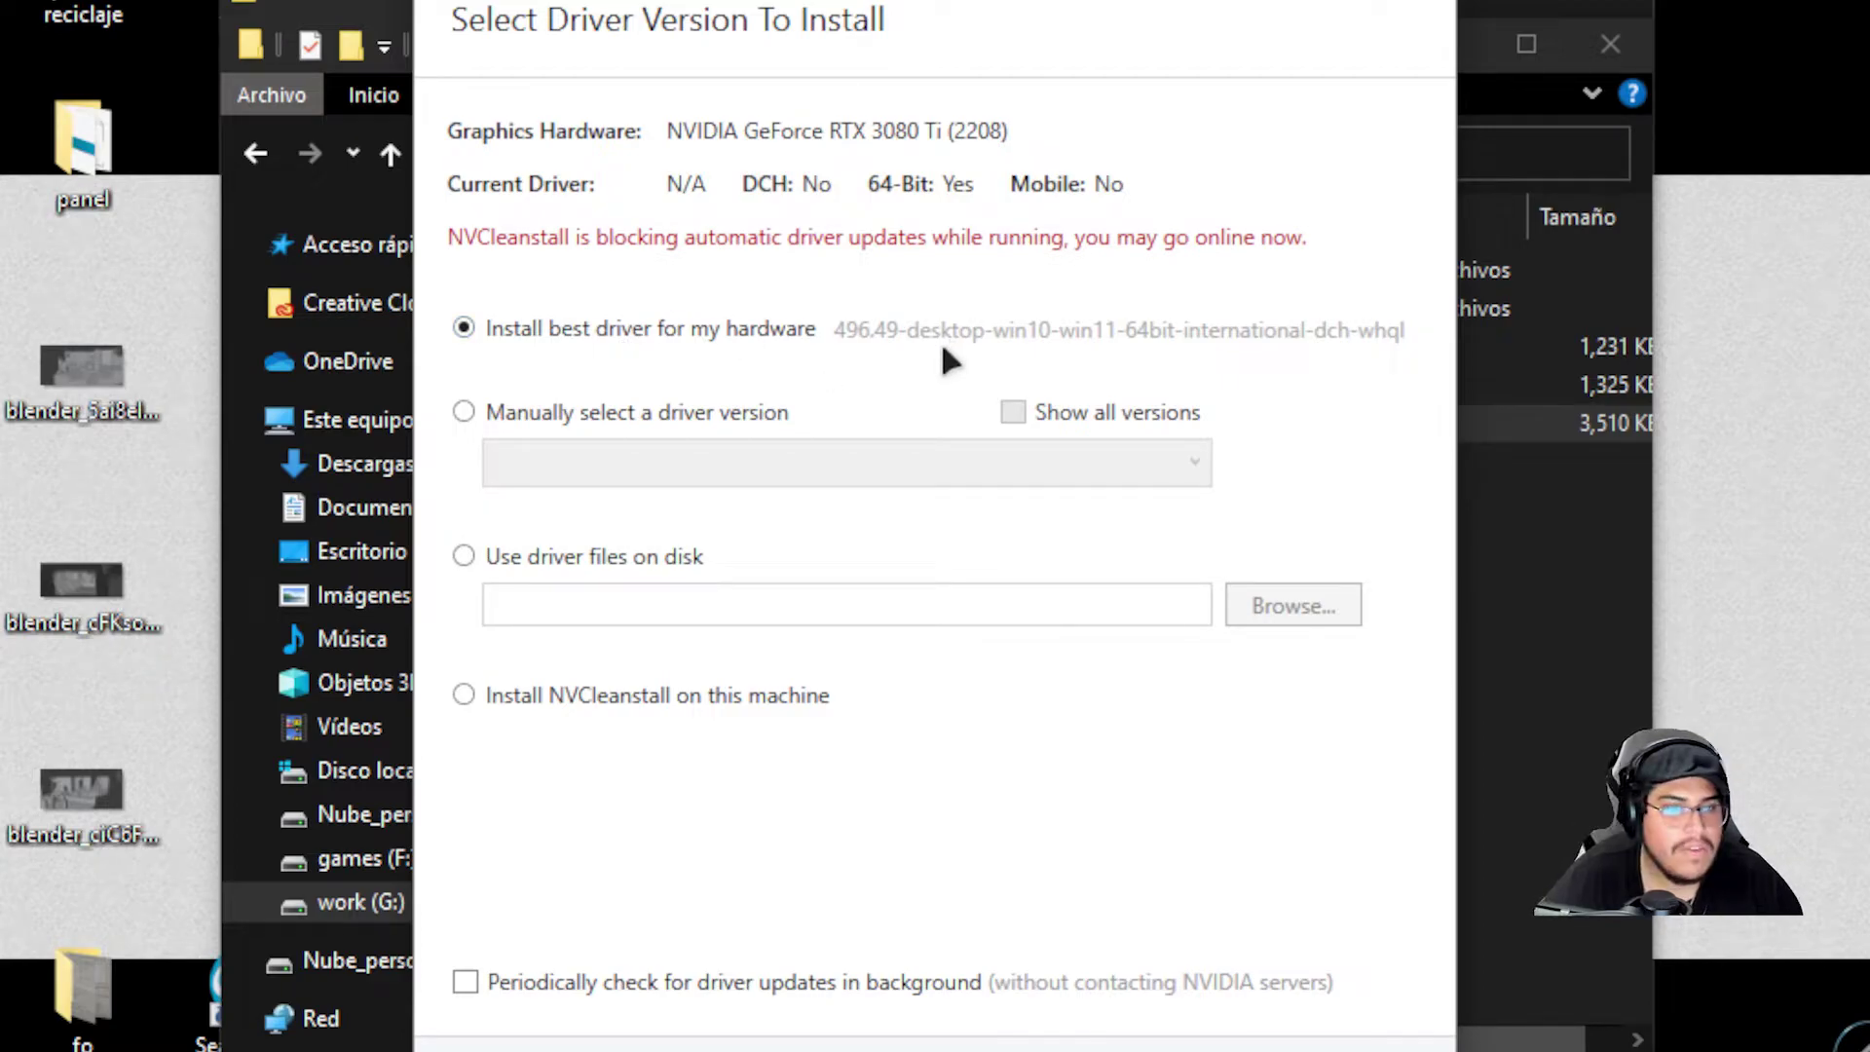
Compare the manual version and on-disk driver options, then return to the best driver, 496.49
left_click(627, 413)
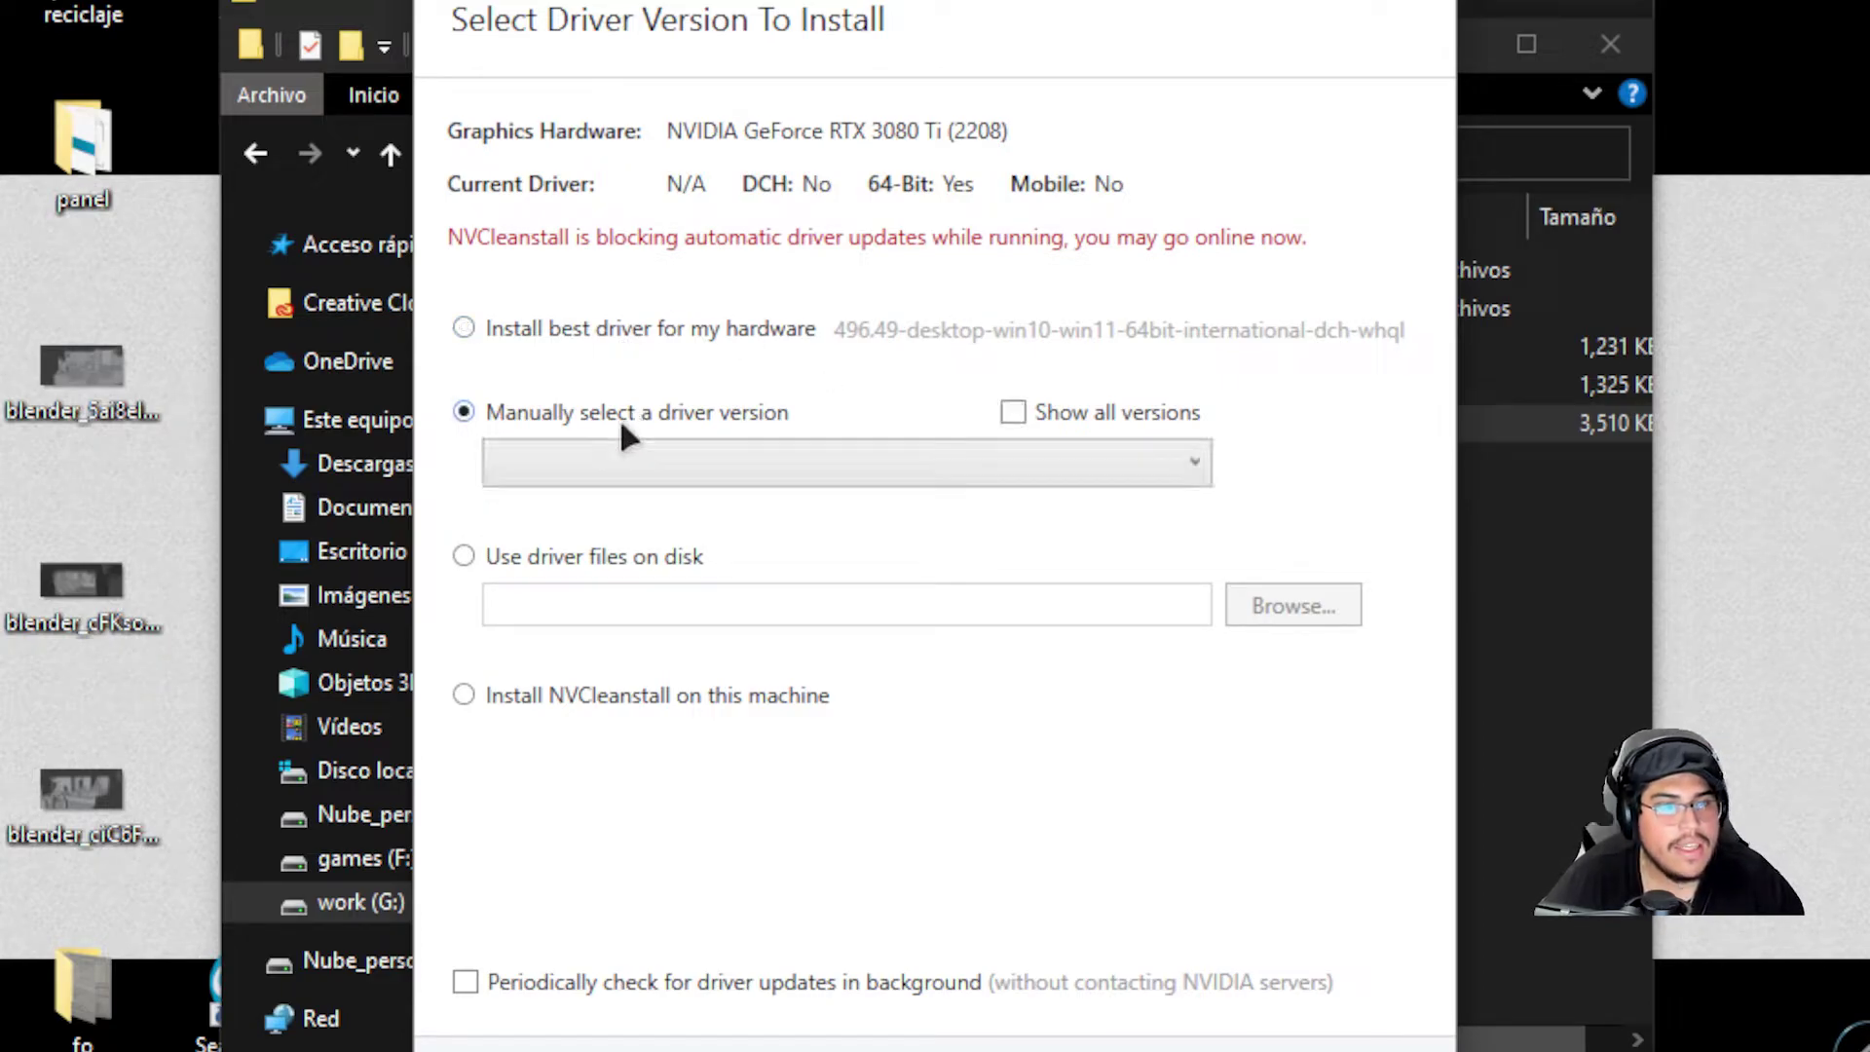
left_click(633, 458)
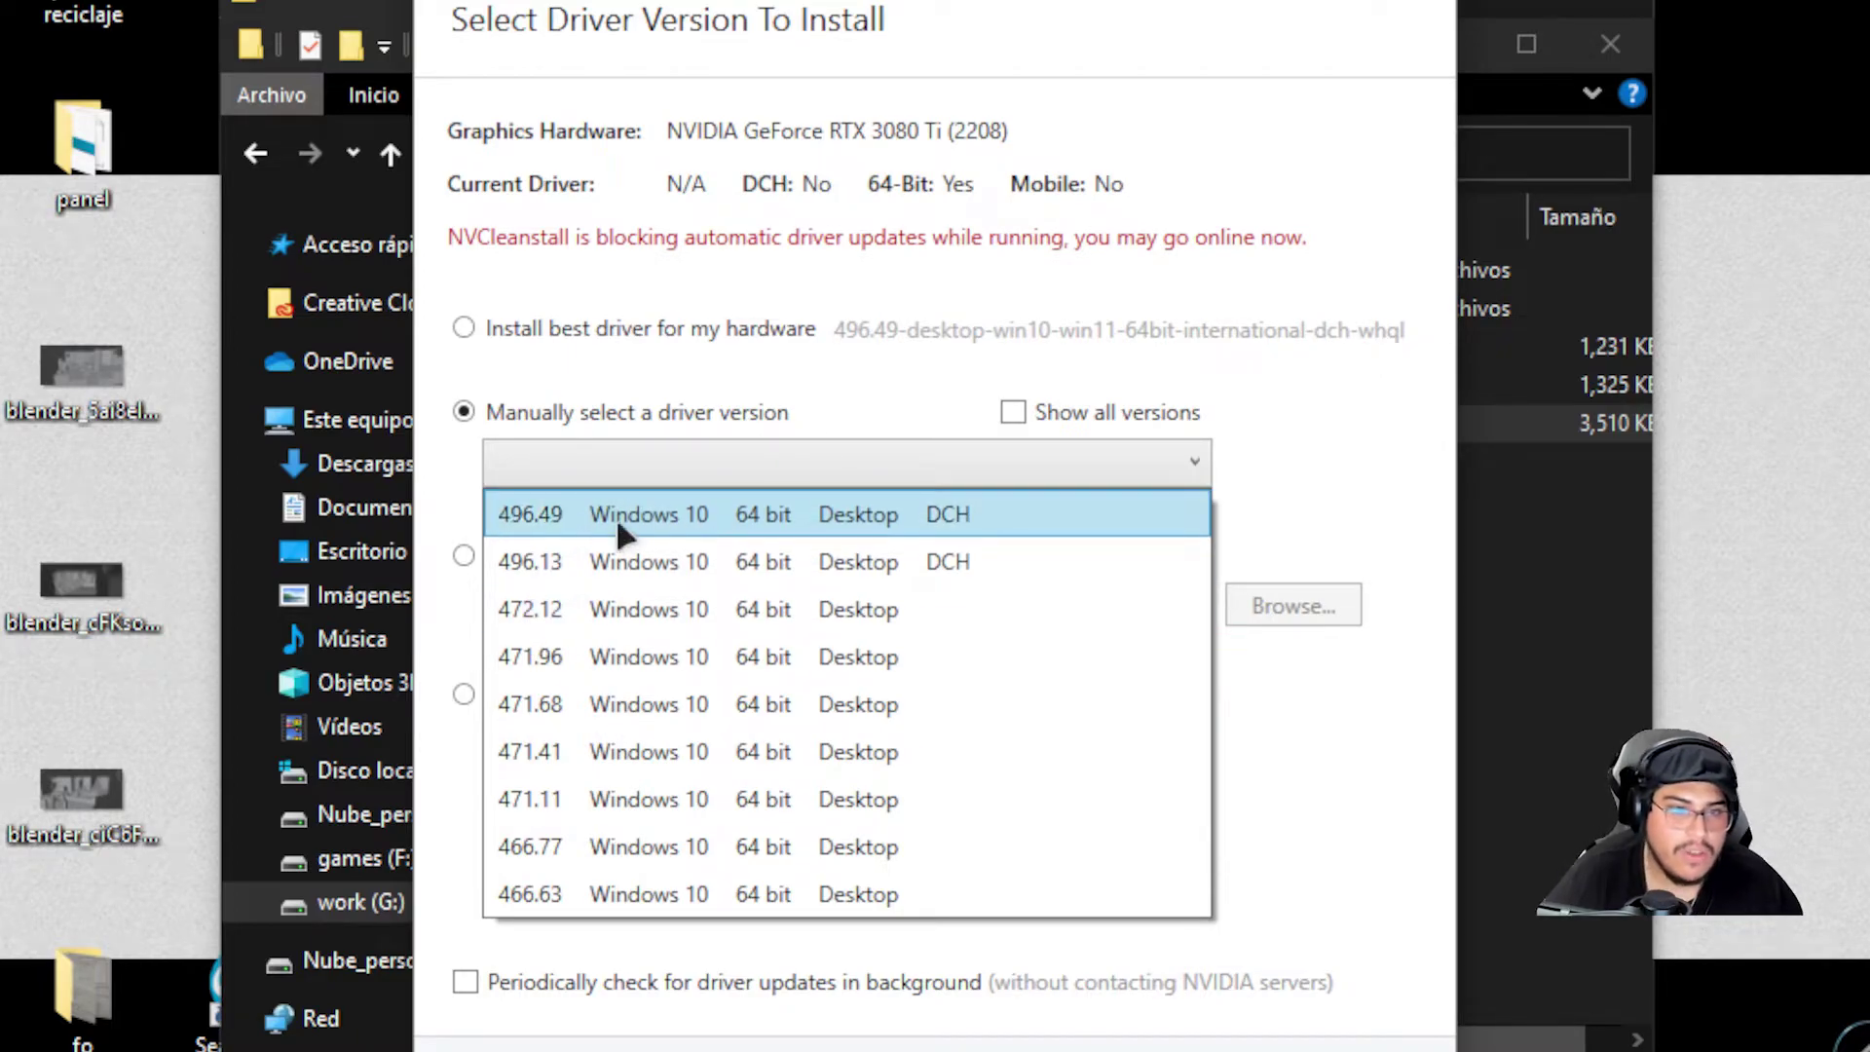
left_click(839, 402)
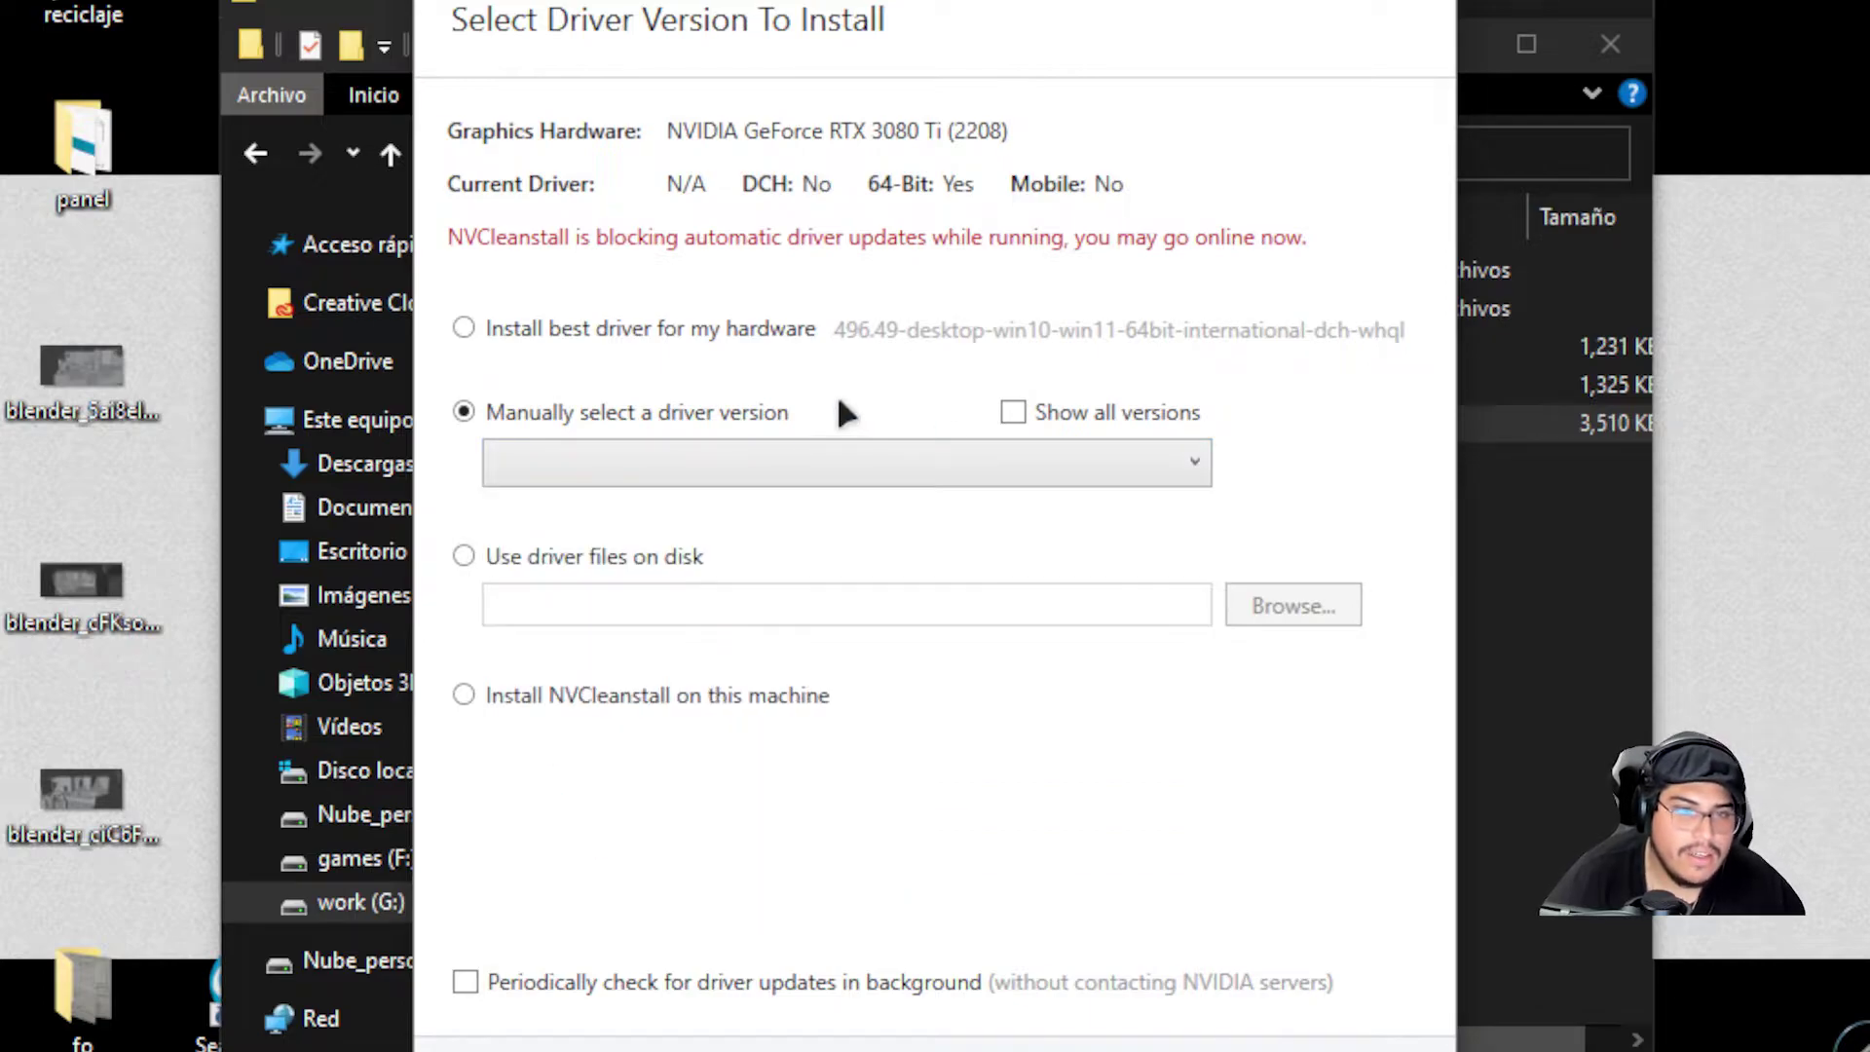
left_click(487, 543)
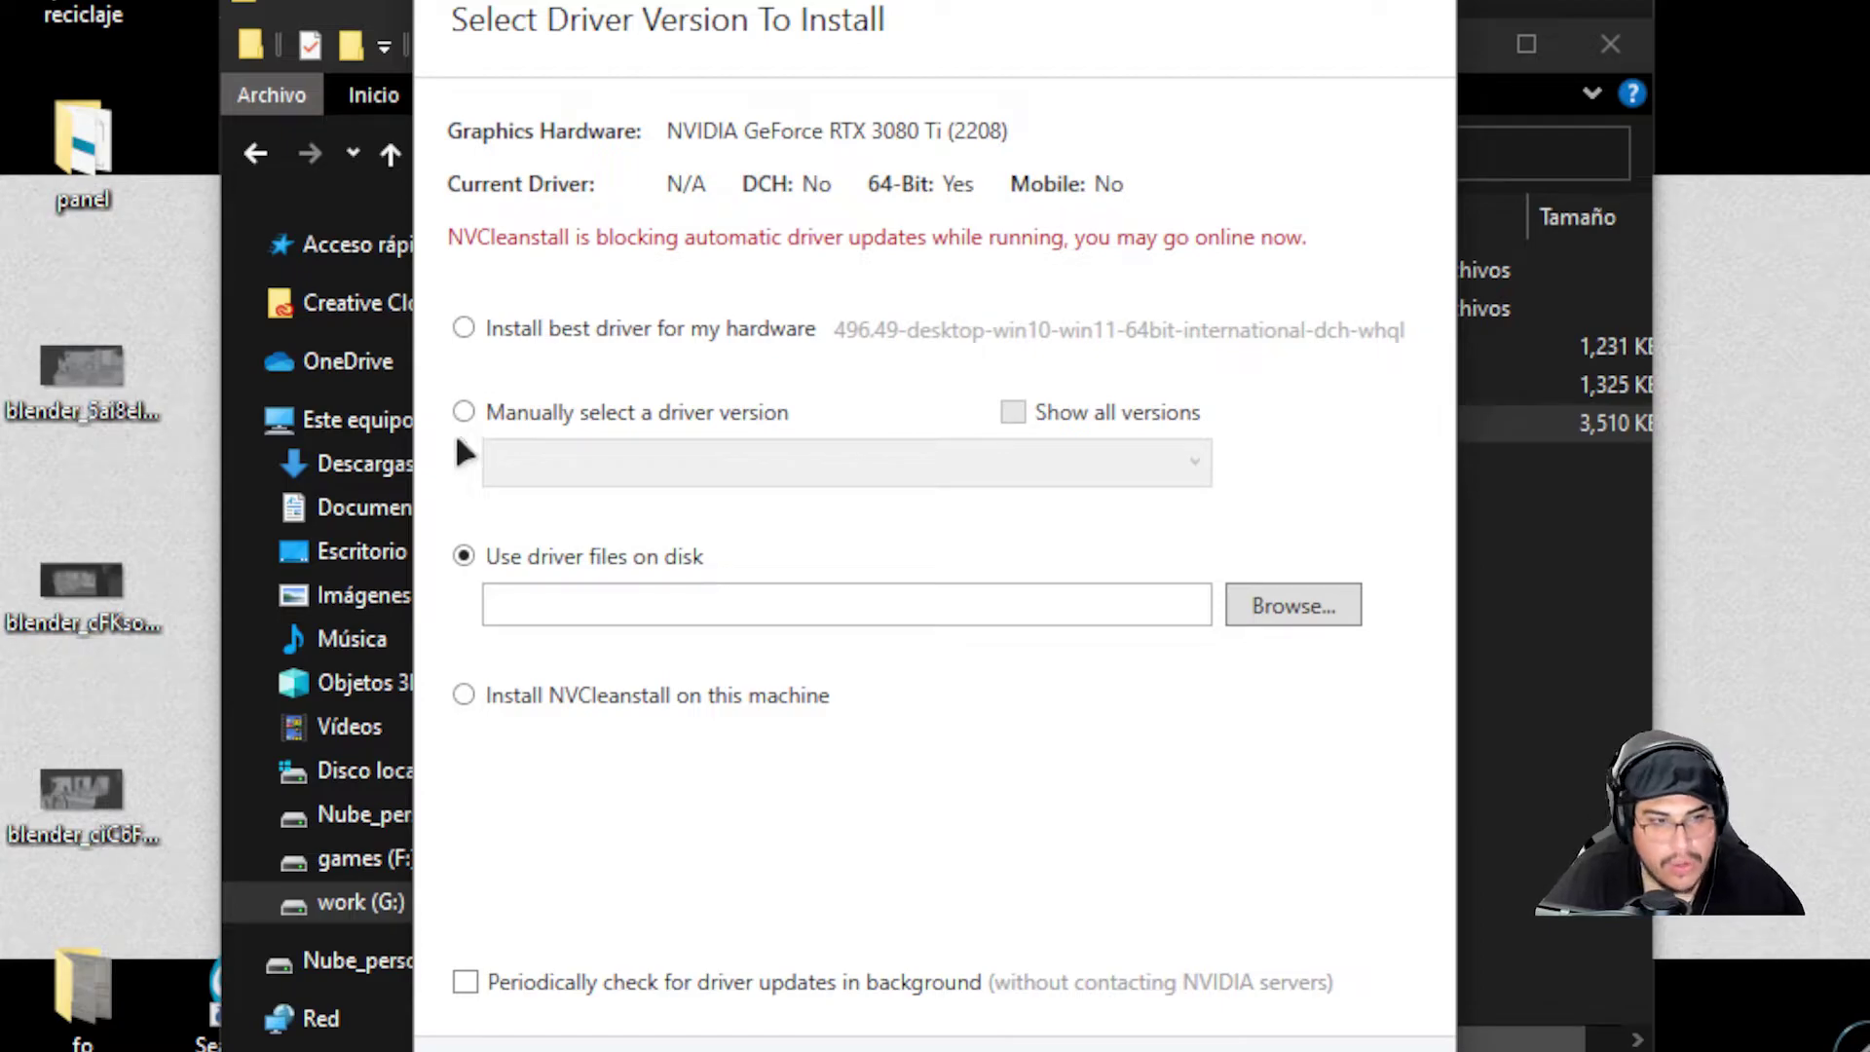
left_click(620, 327)
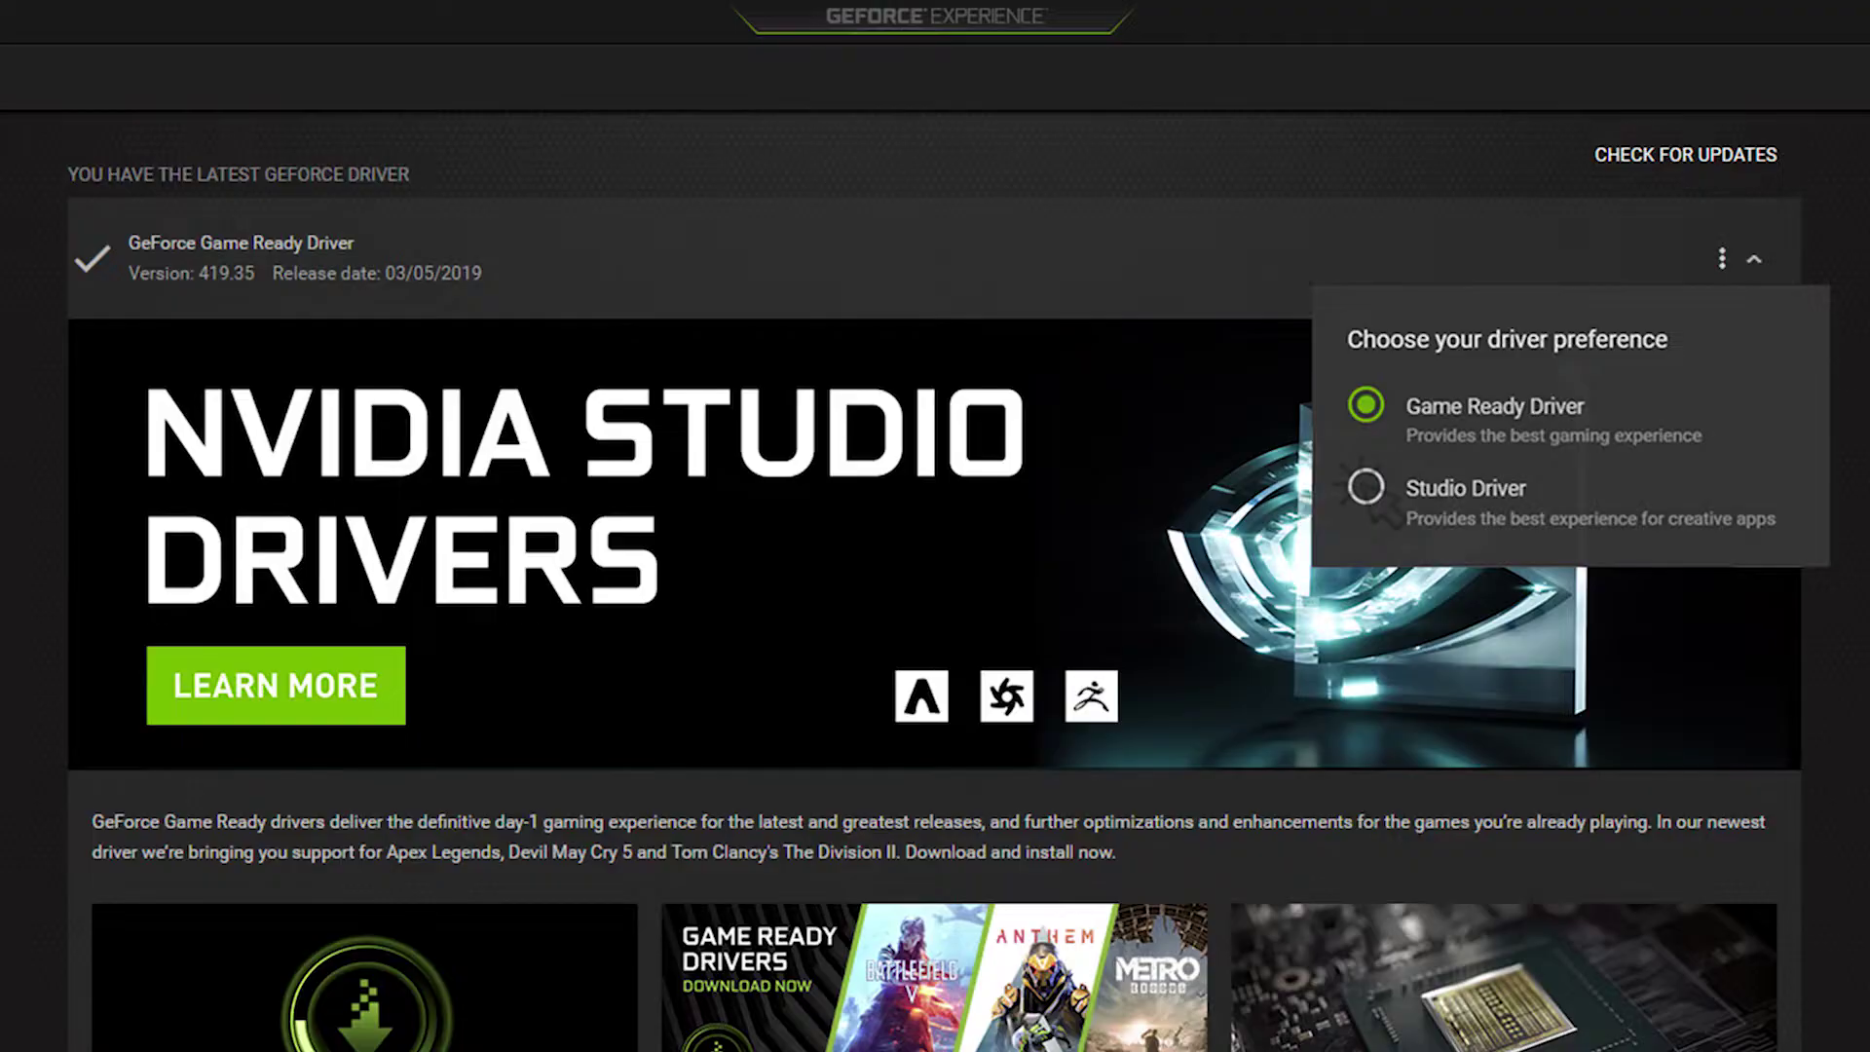
left_click(1364, 453)
left_click(1366, 405)
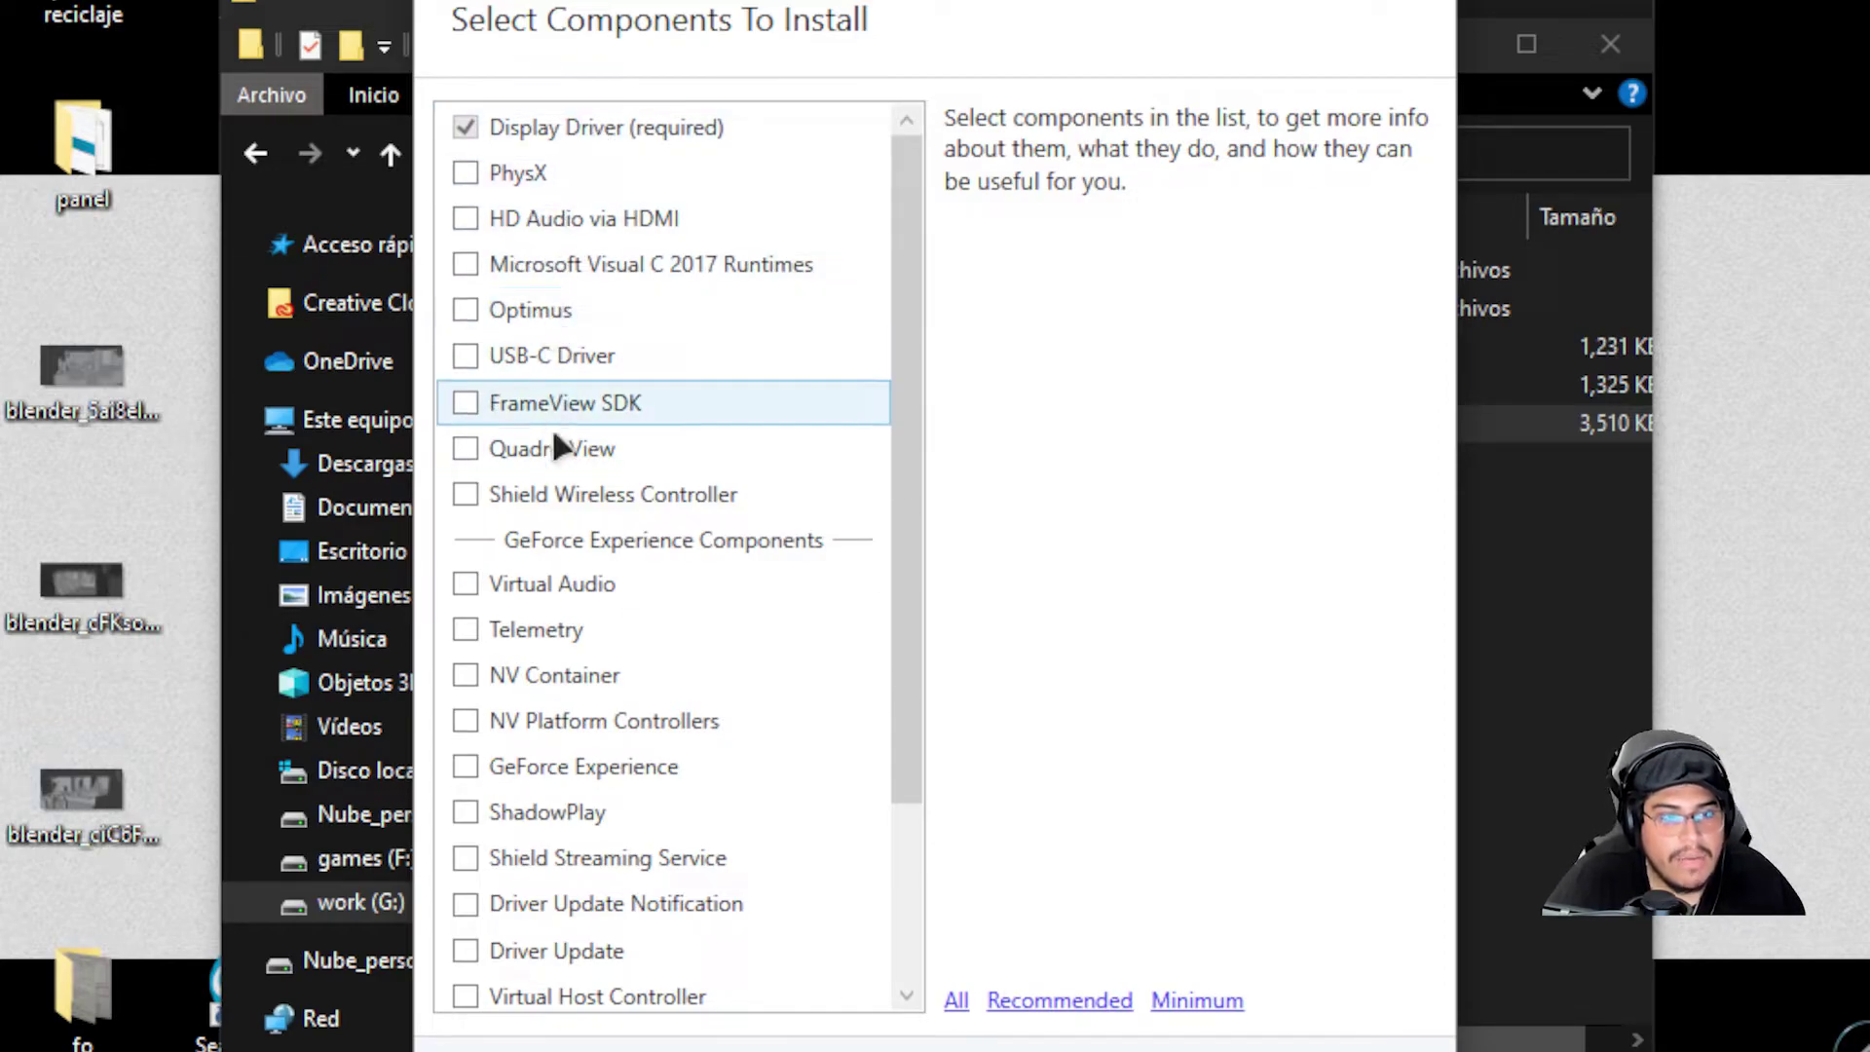
Review descriptions of PhysX, HD Audio, Visual C 2017 Runtimes, Optimus, USB-C and other components
scroll(548, 467, "down", 3)
scroll(575, 633, "up", 3)
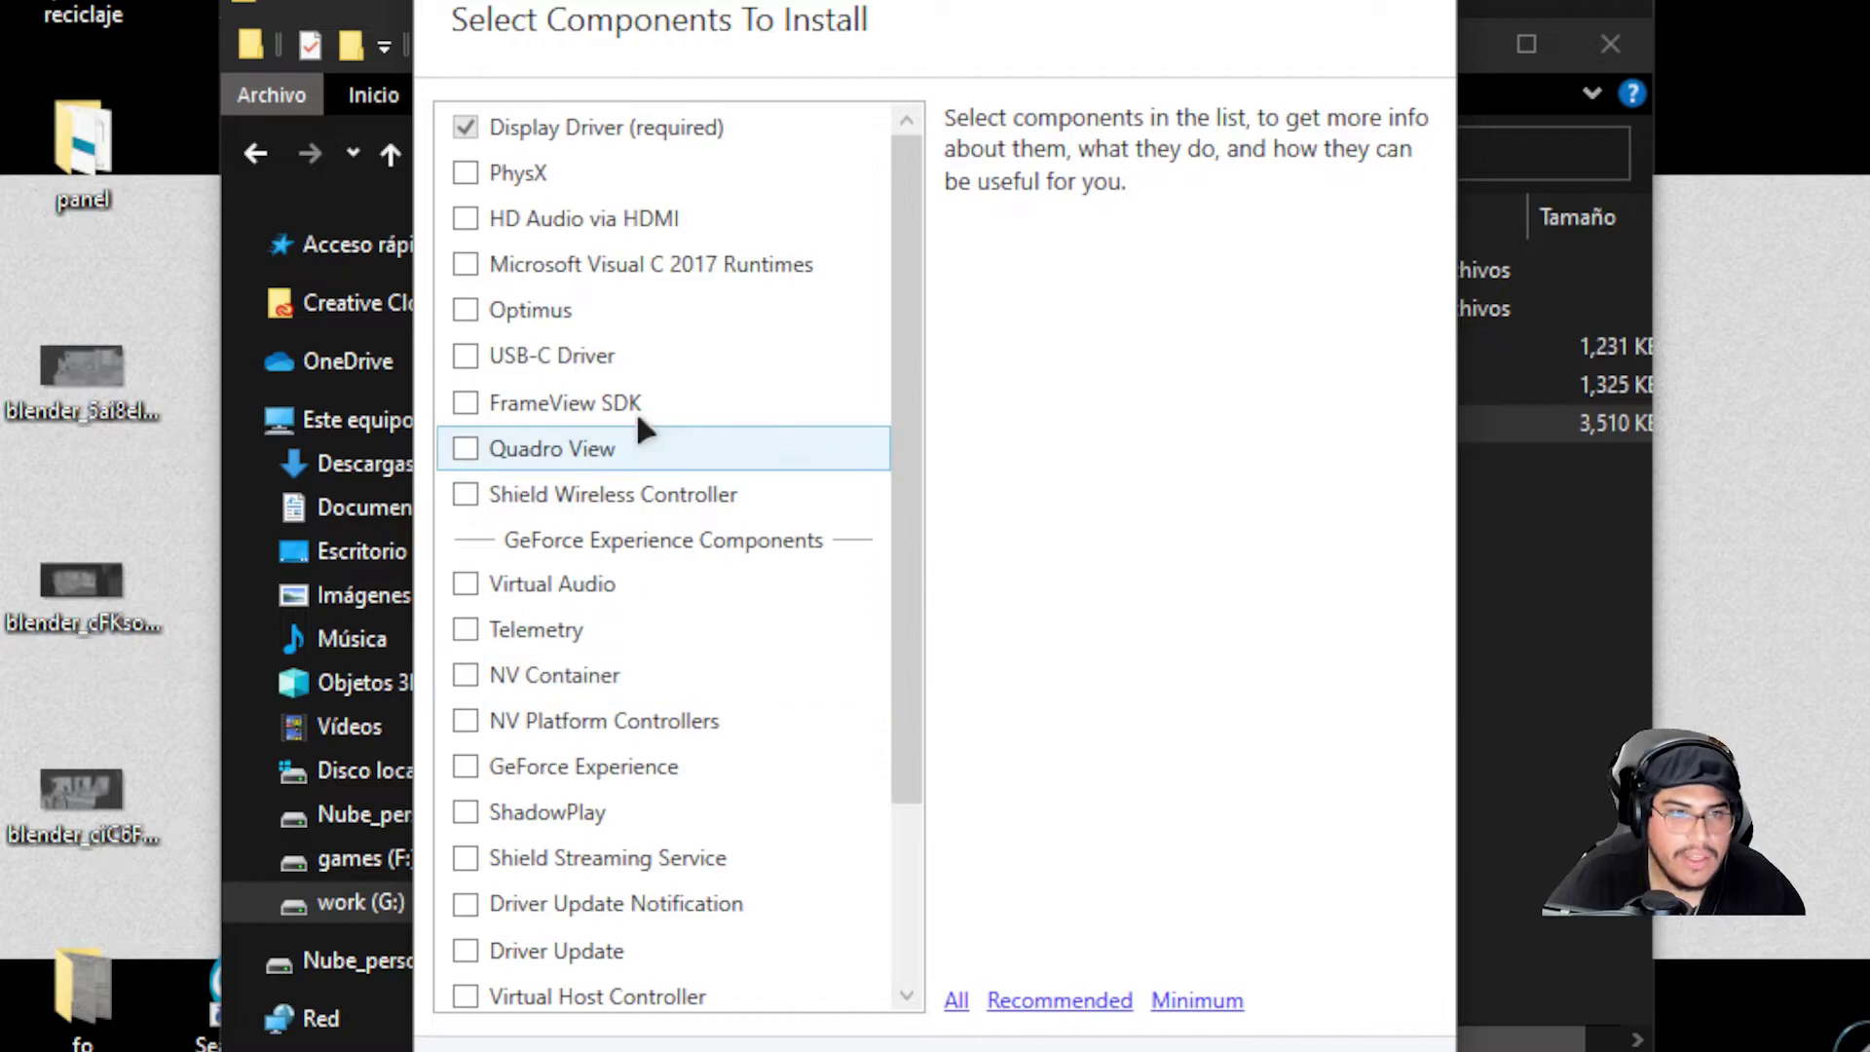
left_click(604, 168)
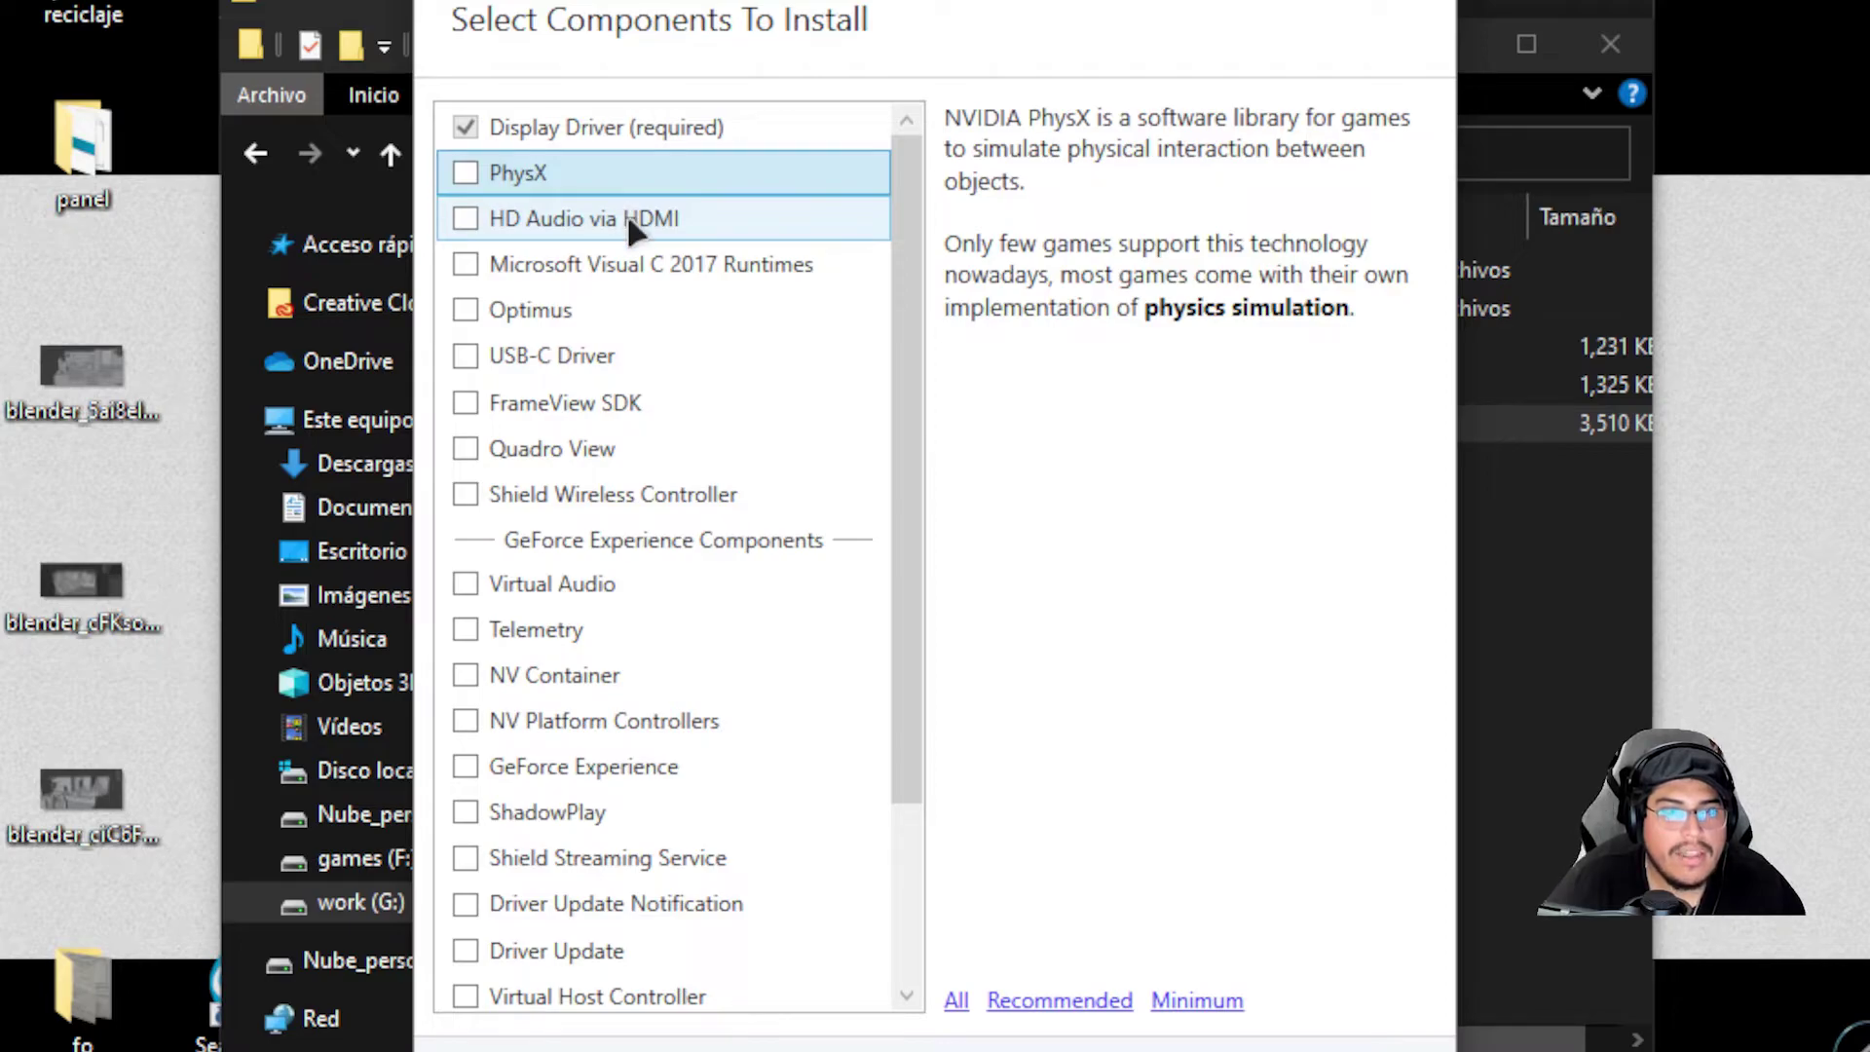
left_click(633, 212)
left_click(653, 255)
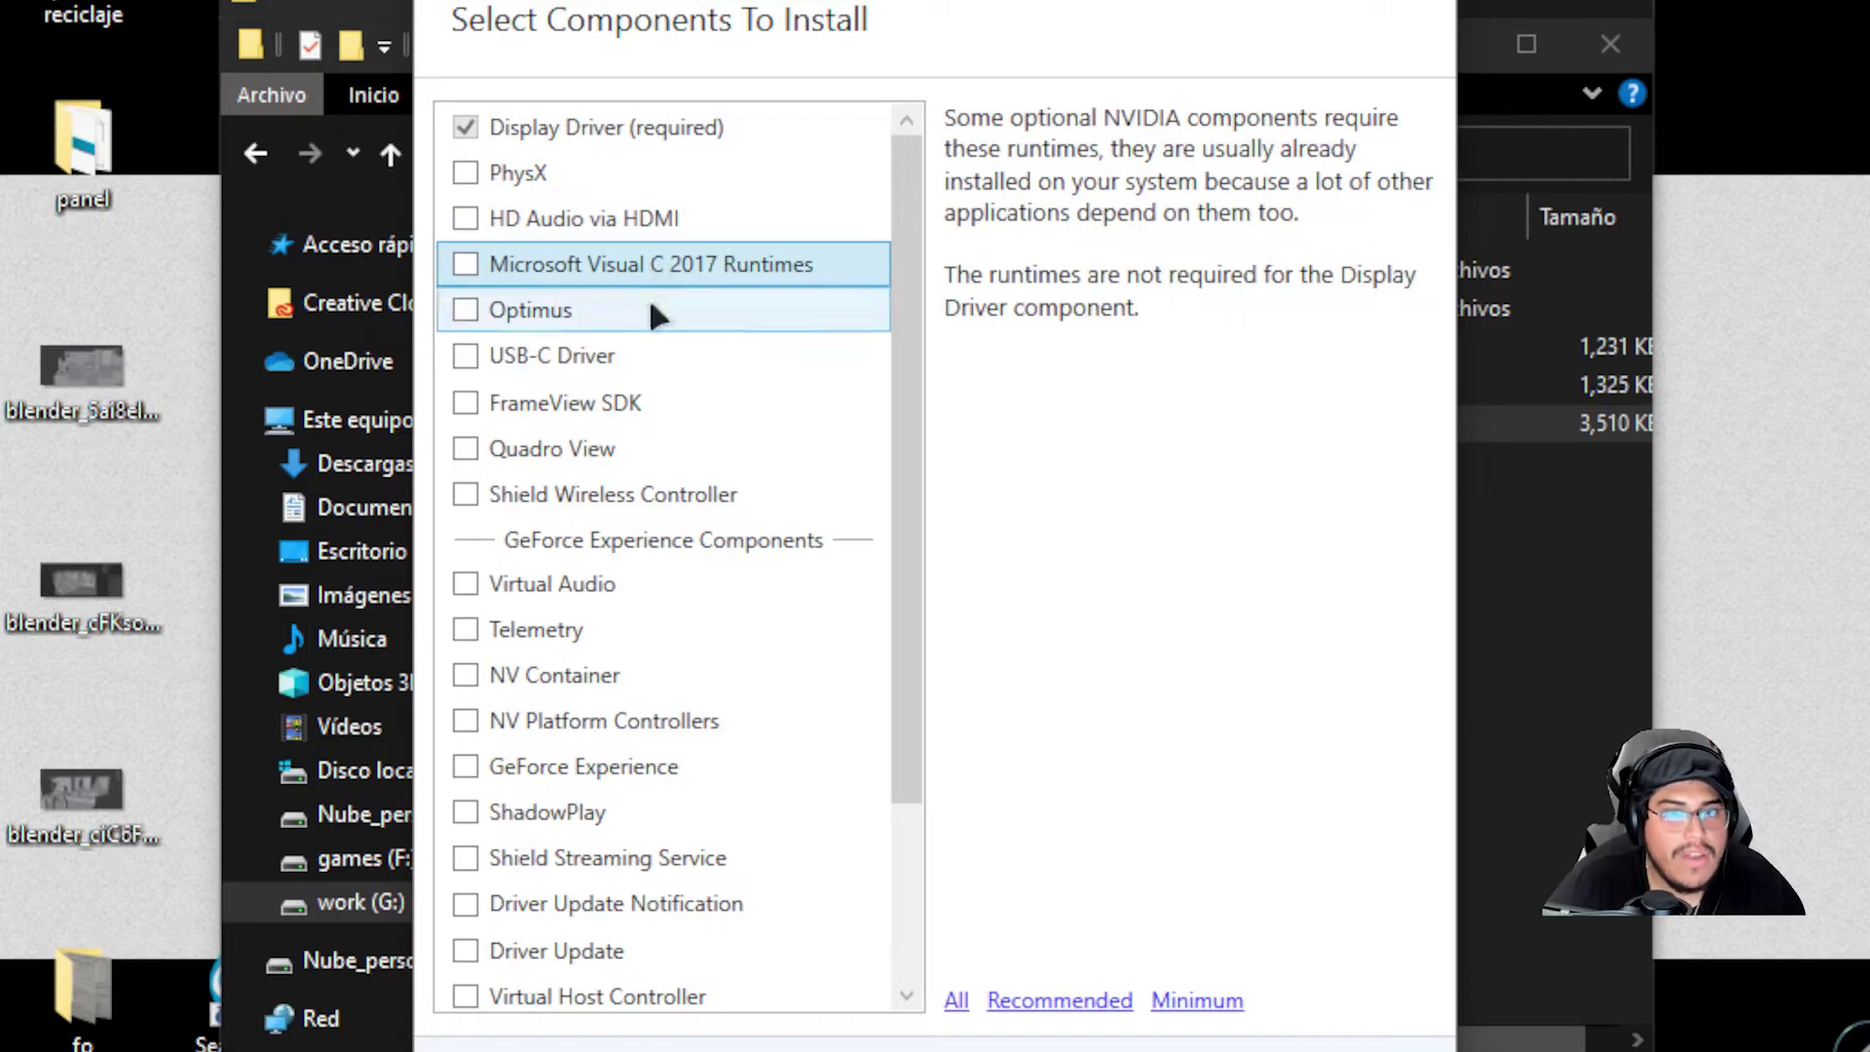
left_click(650, 312)
left_click(652, 346)
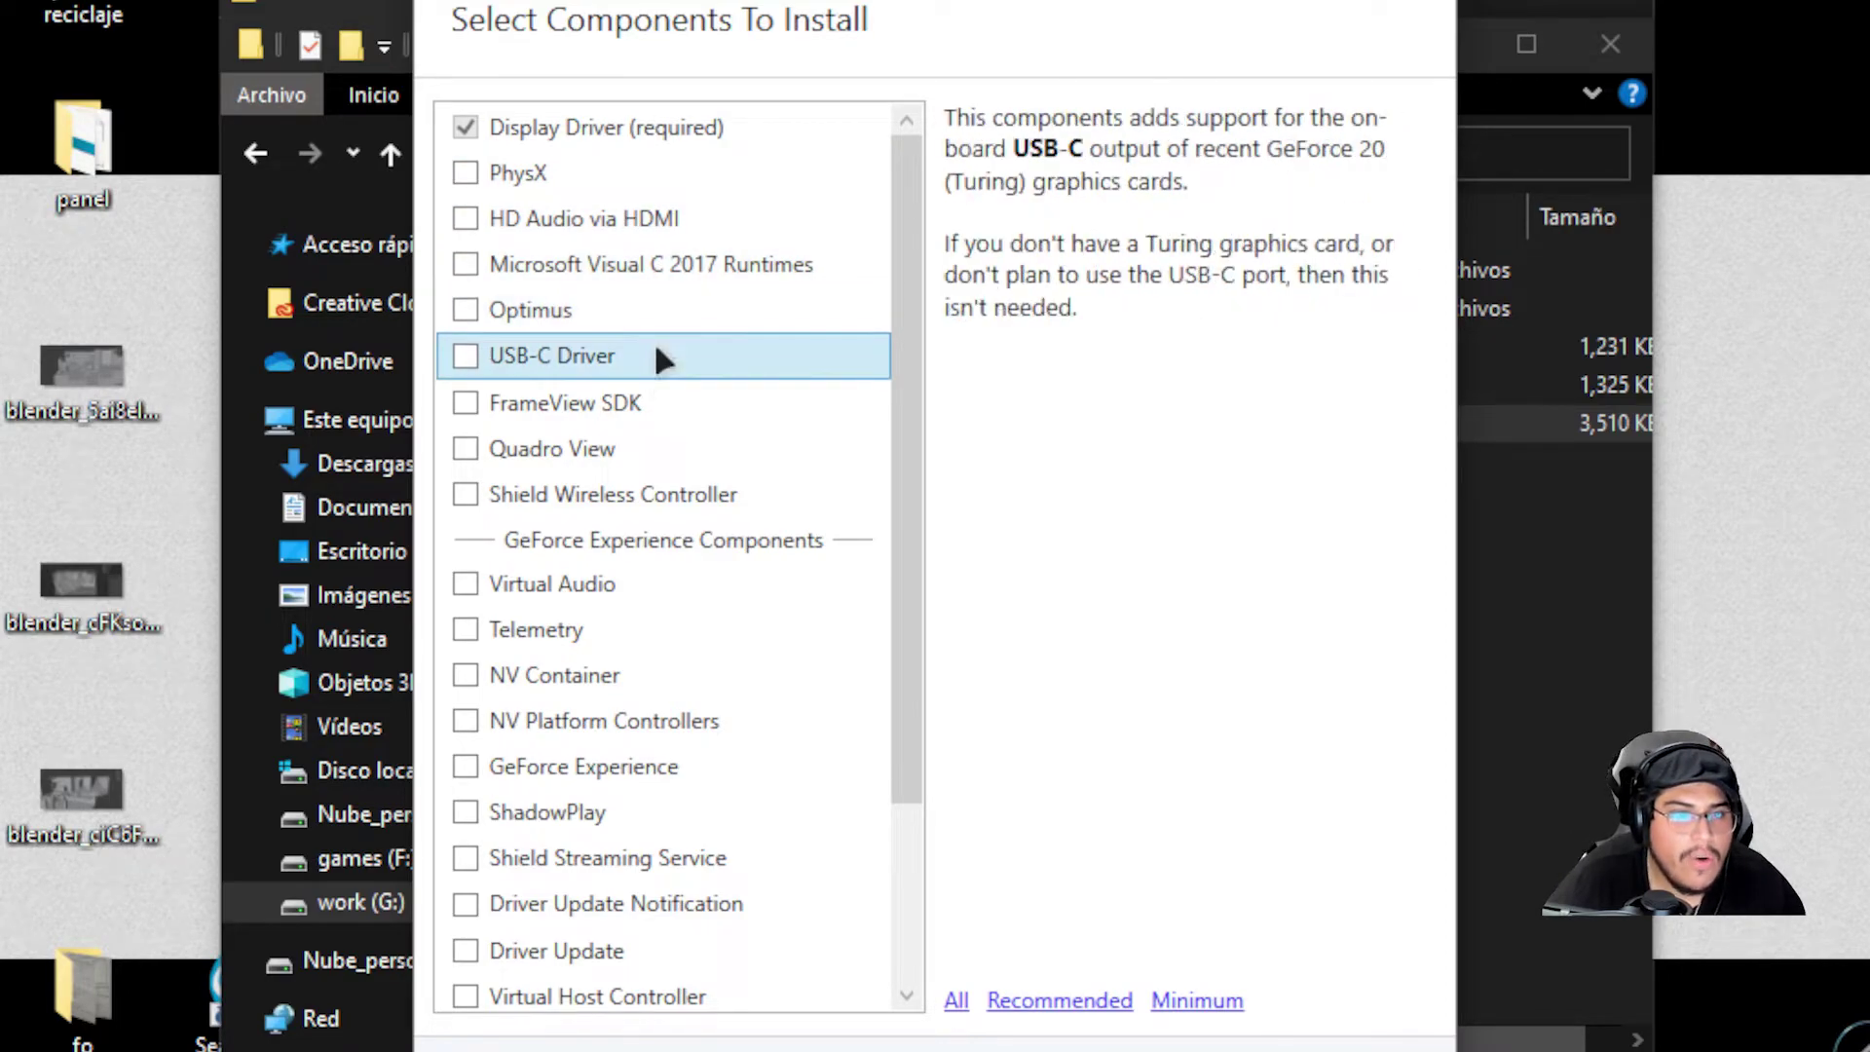
left_click(628, 401)
left_click(627, 450)
left_click(651, 495)
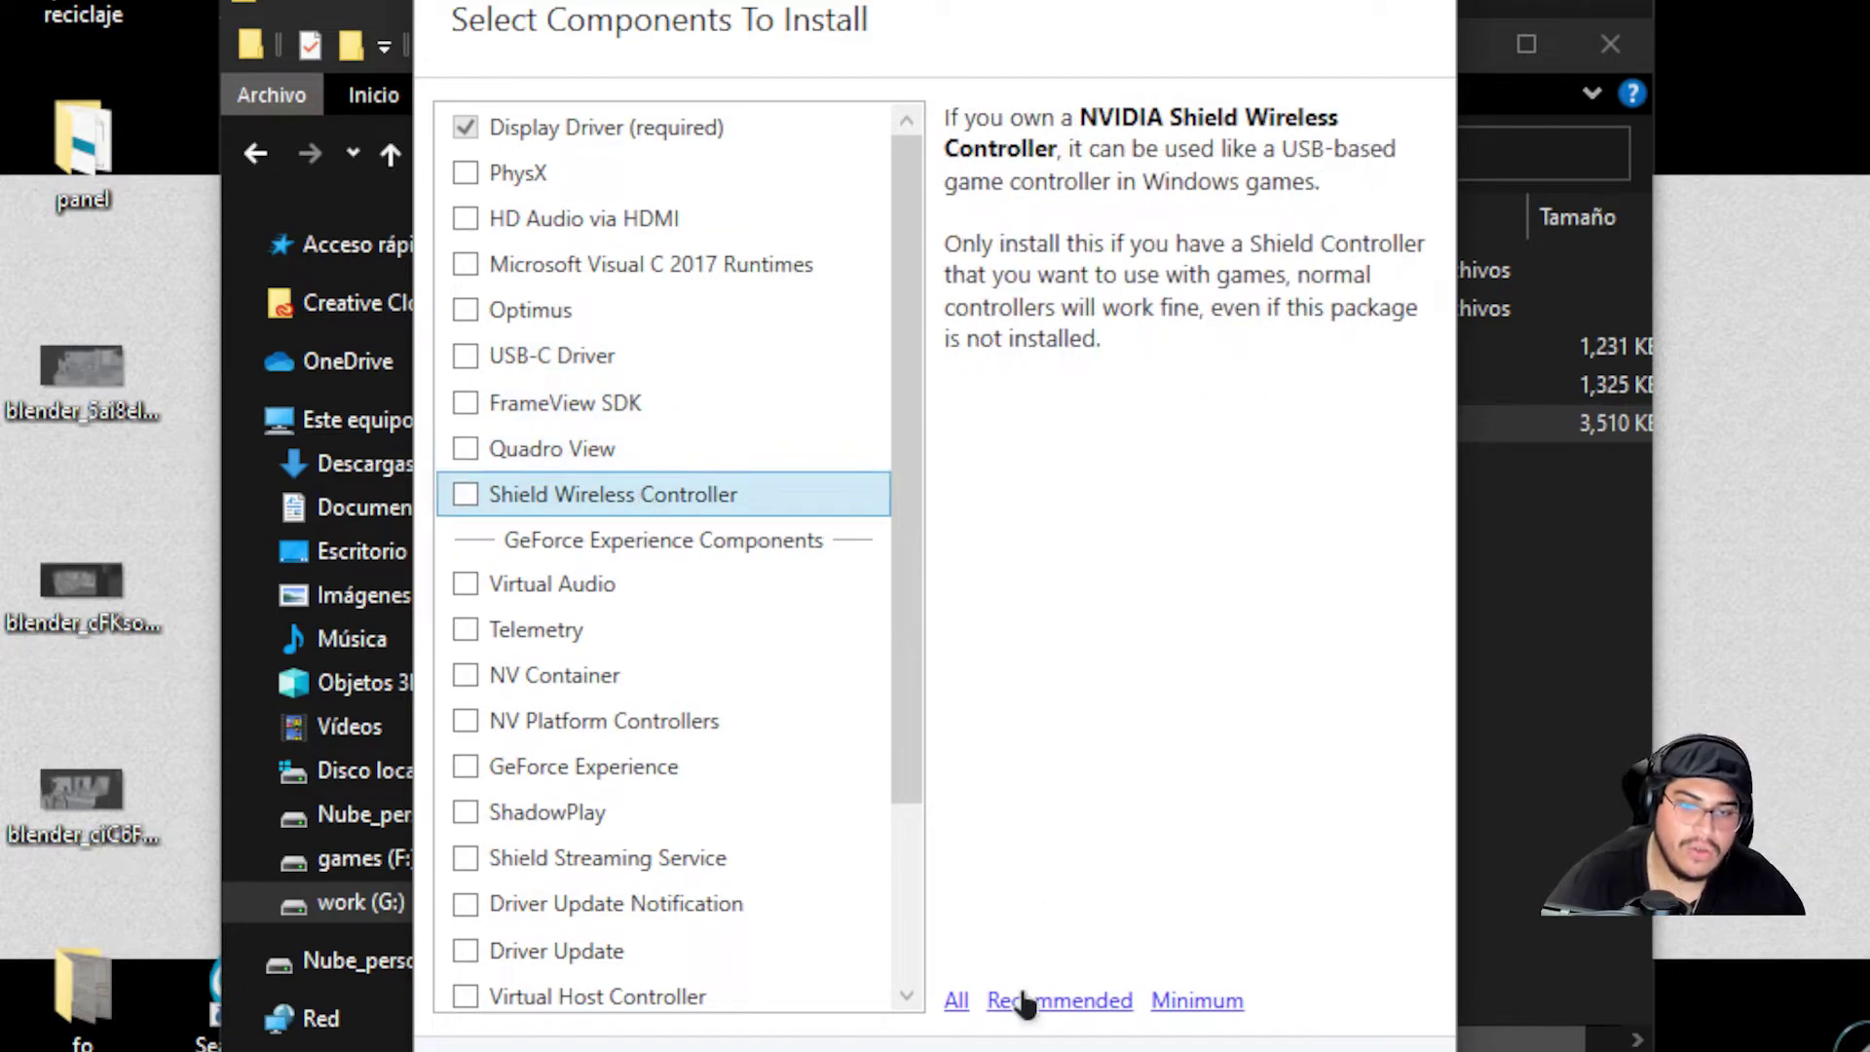
Apply the Minimum preset, leaving only the required Display Driver selected
left_click(1194, 1004)
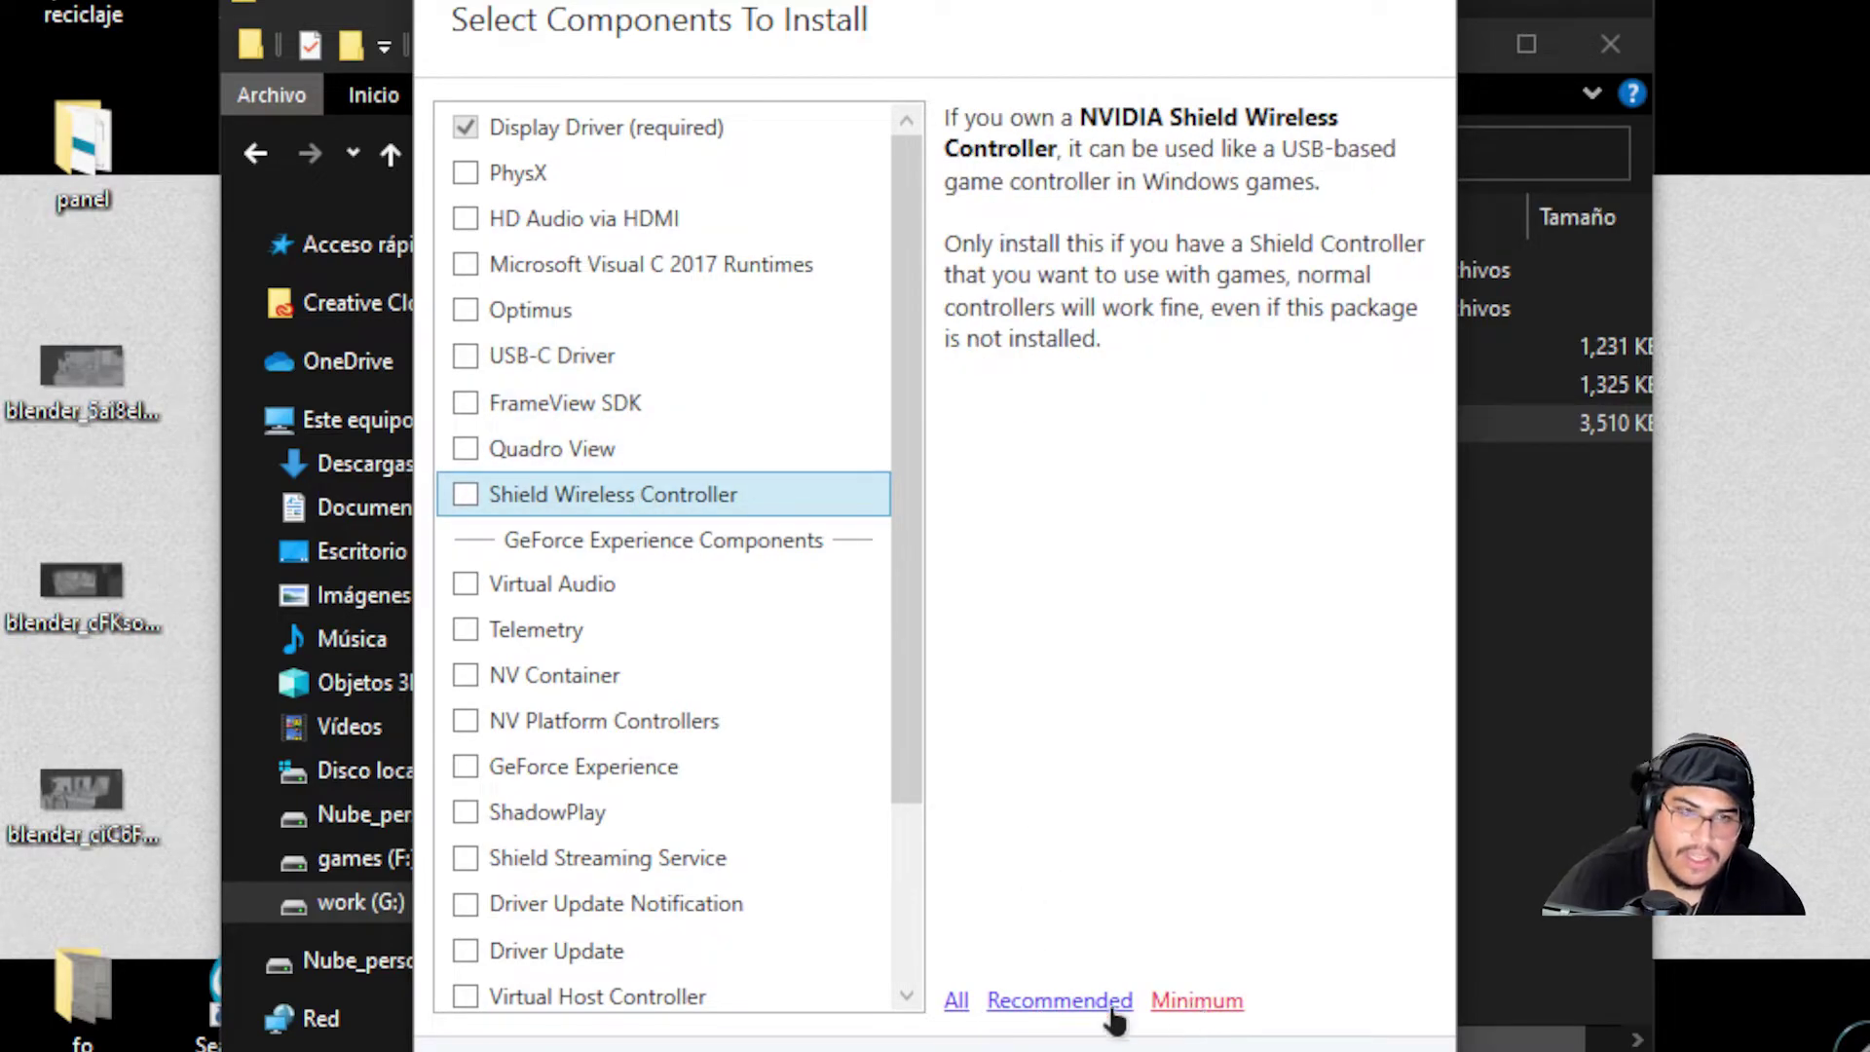
left_click(1194, 1002)
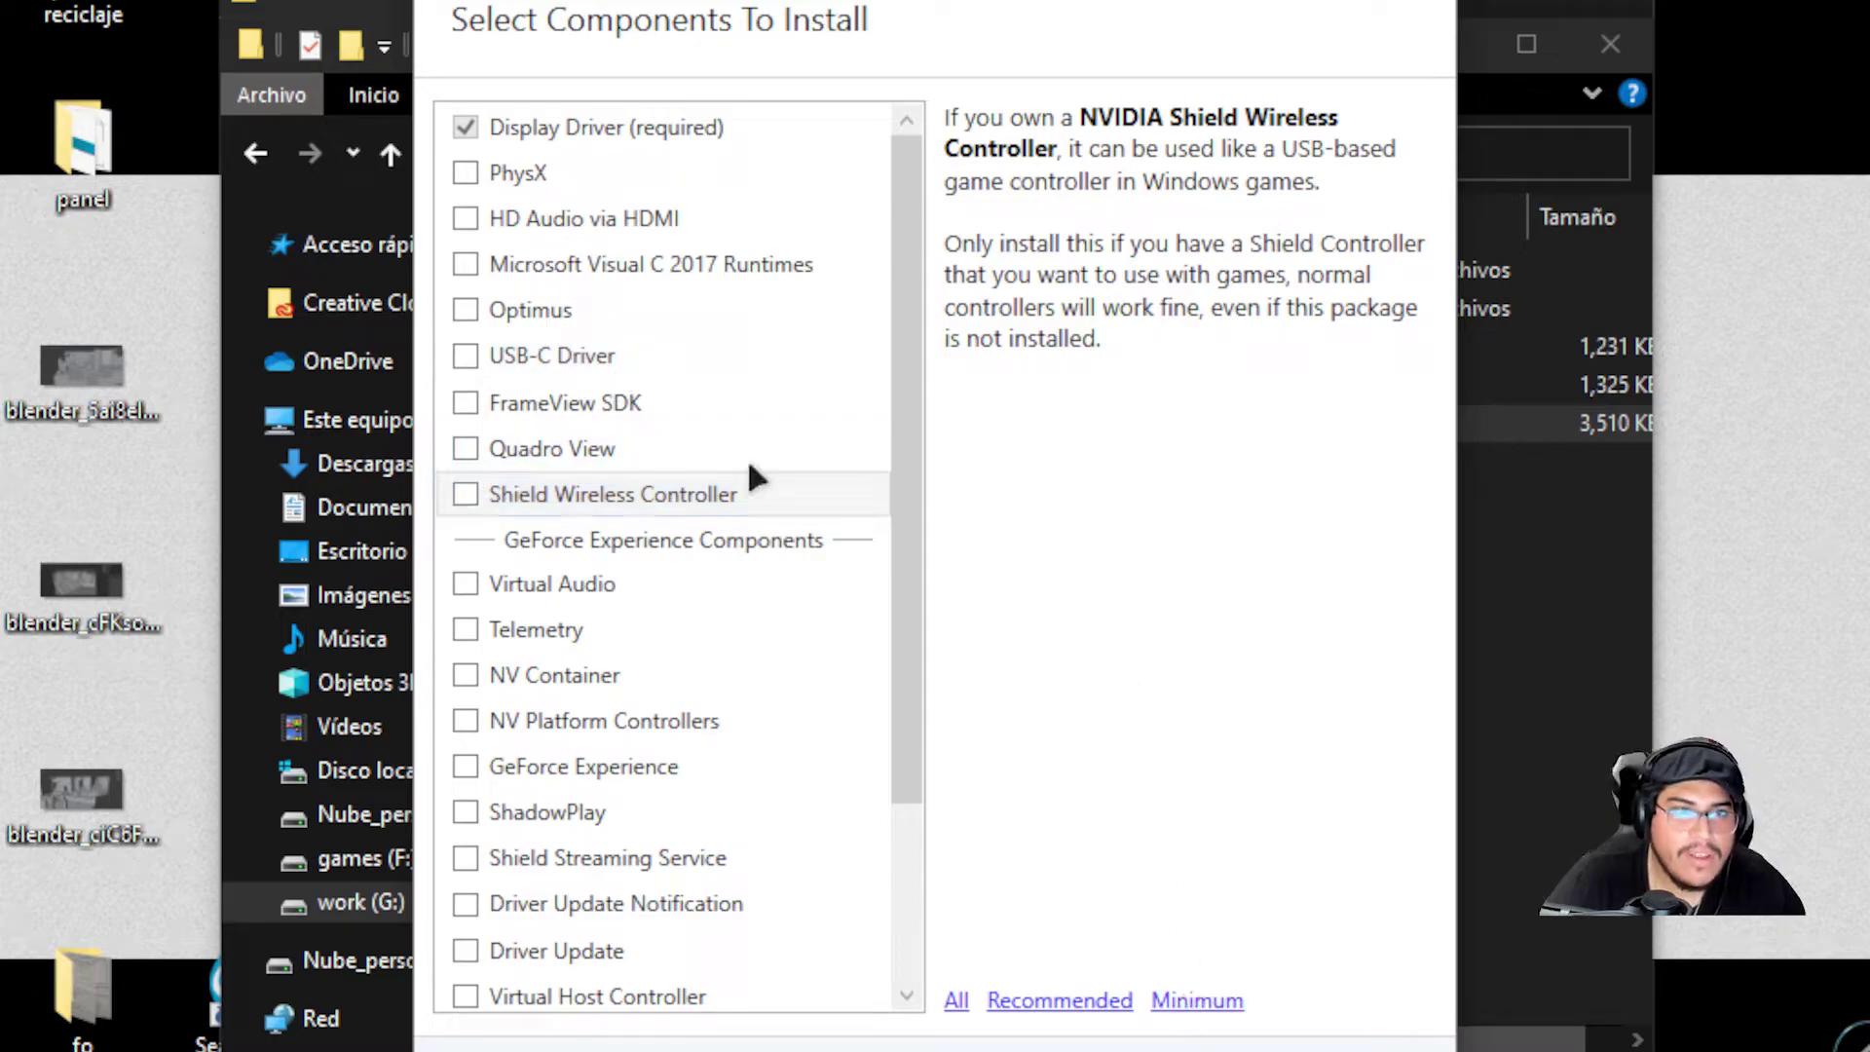
left_click(628, 123)
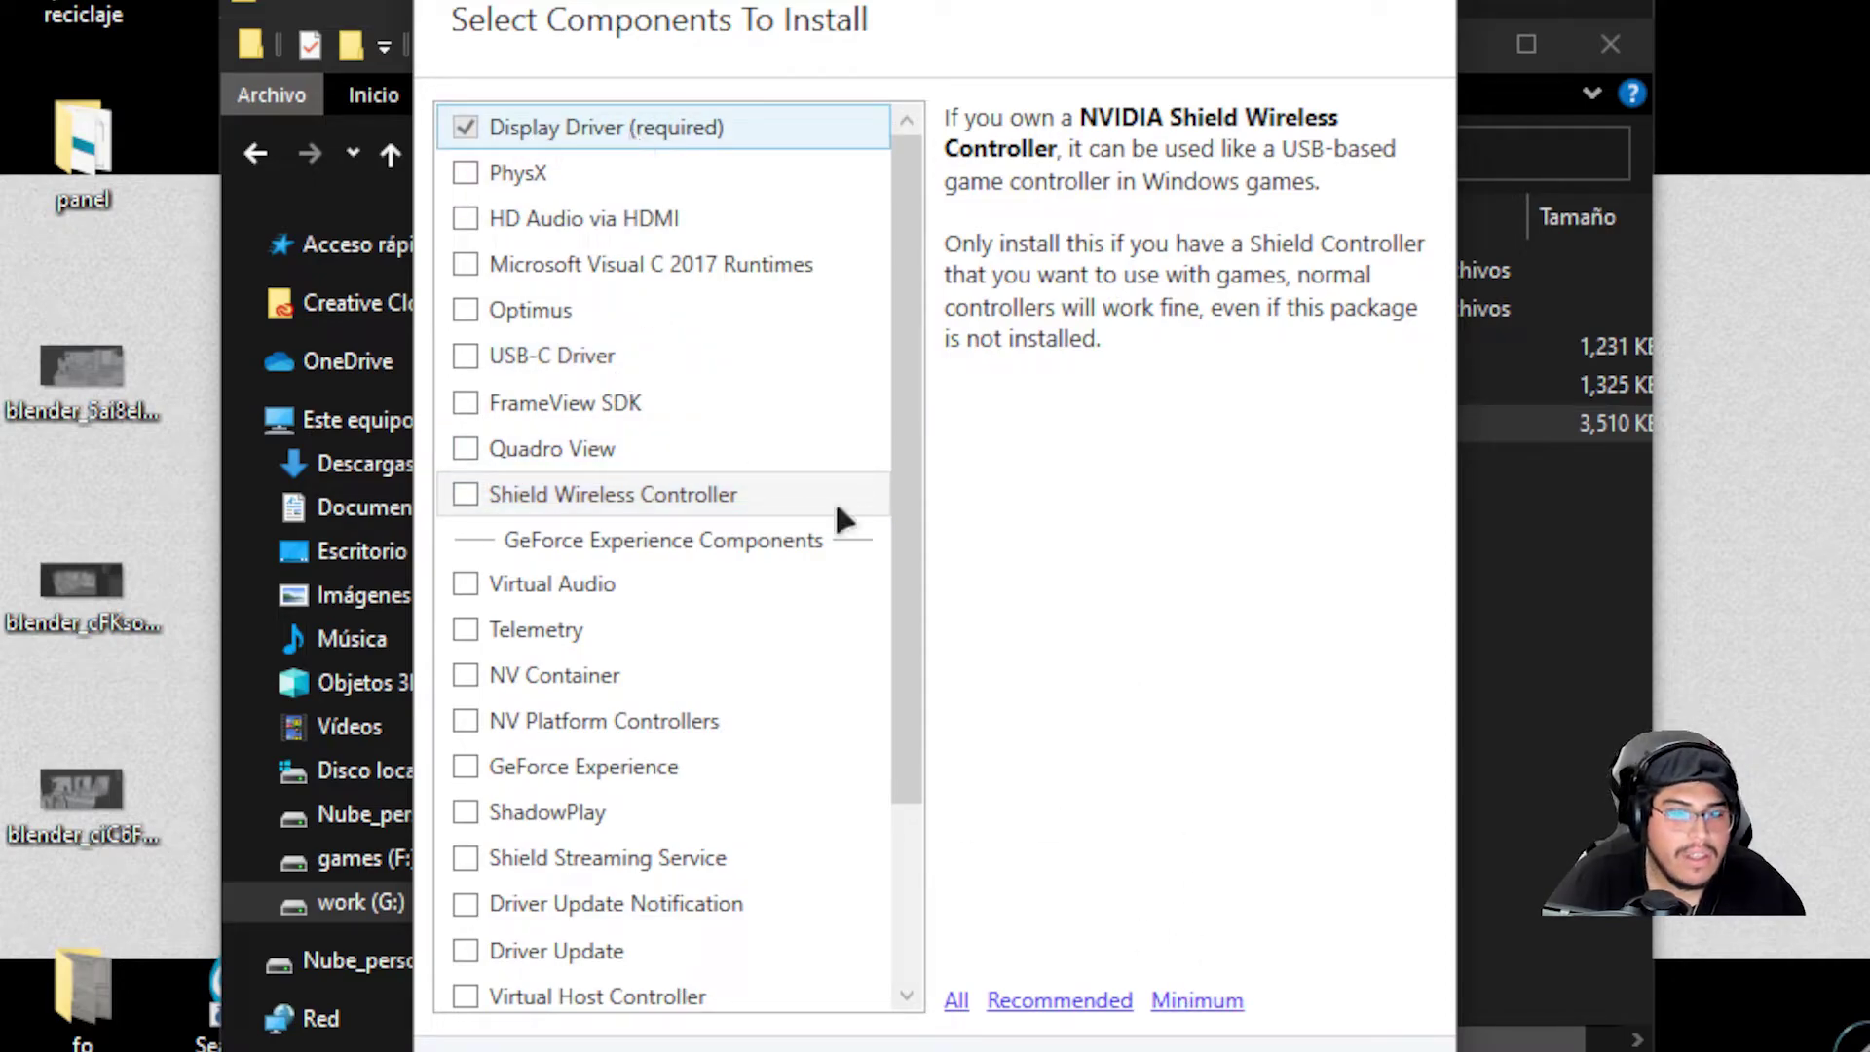
Apply the Recommended preset, add Microsoft Visual C 2017 Runtimes, and continue to installation tweaks
left_click(1044, 1001)
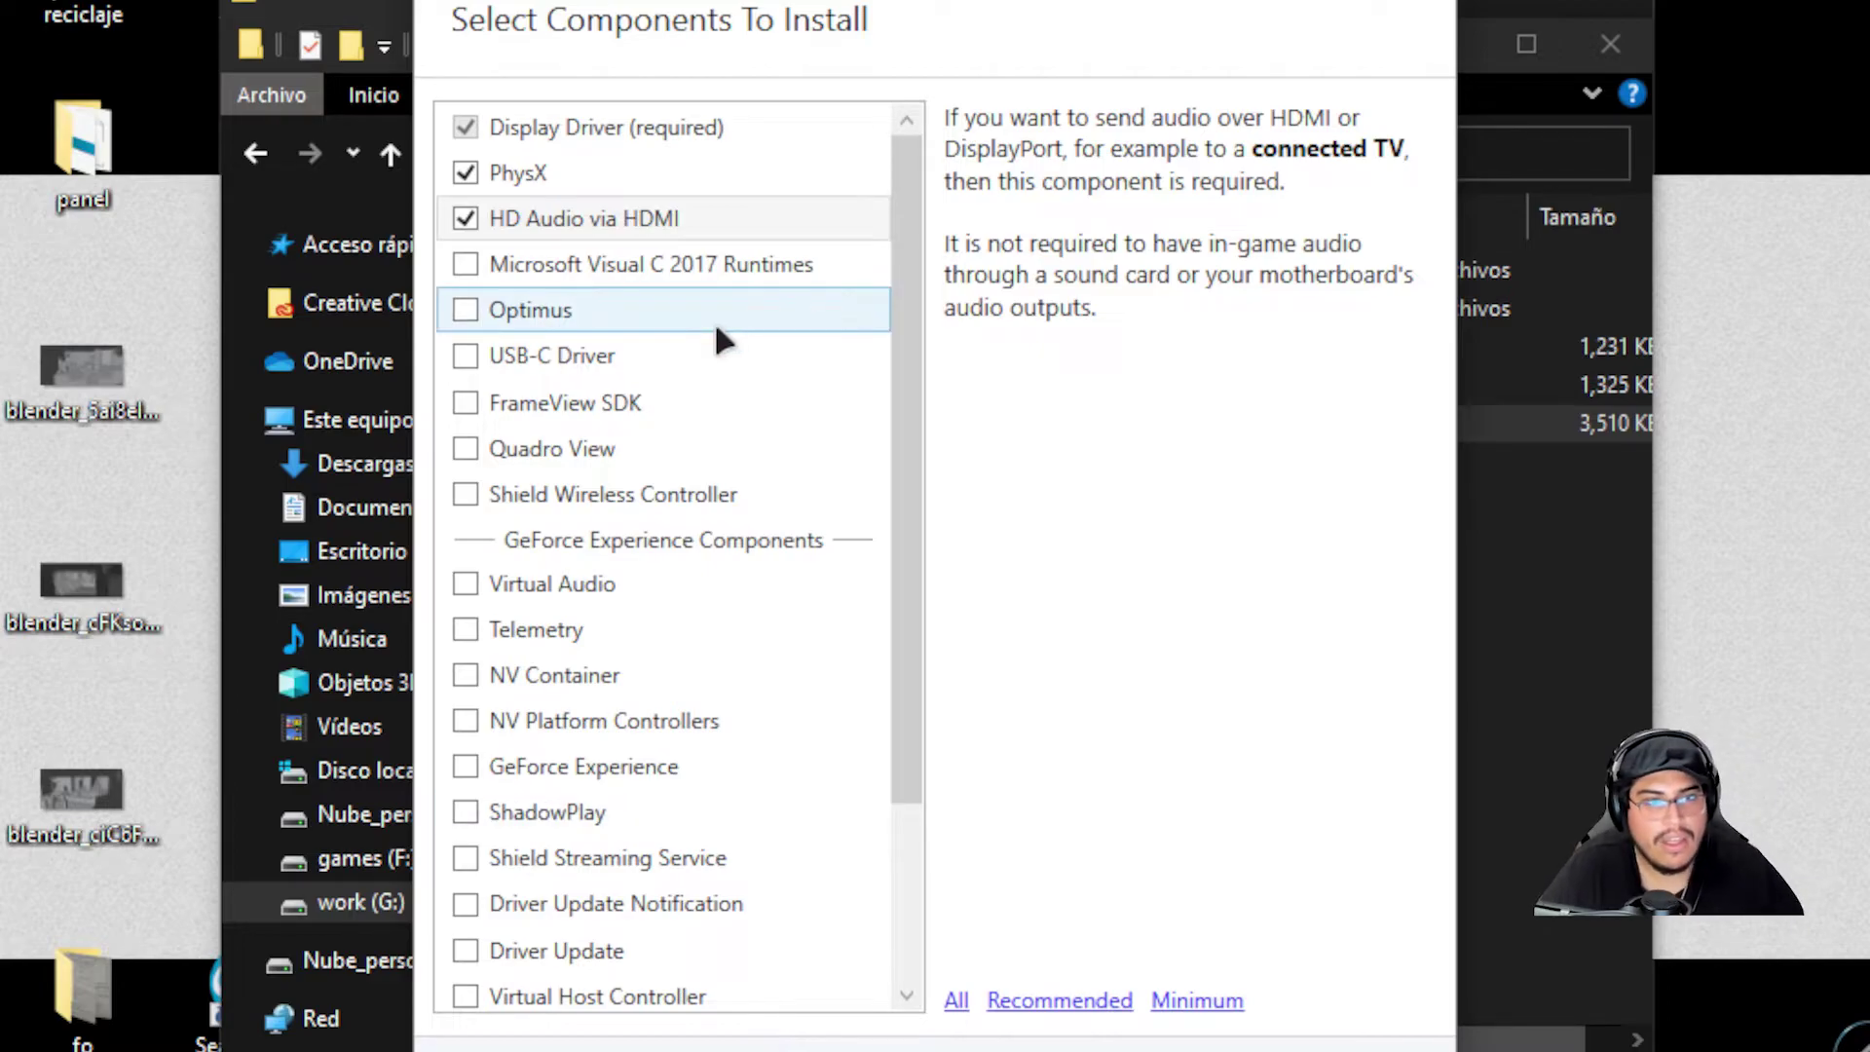
left_click(734, 266)
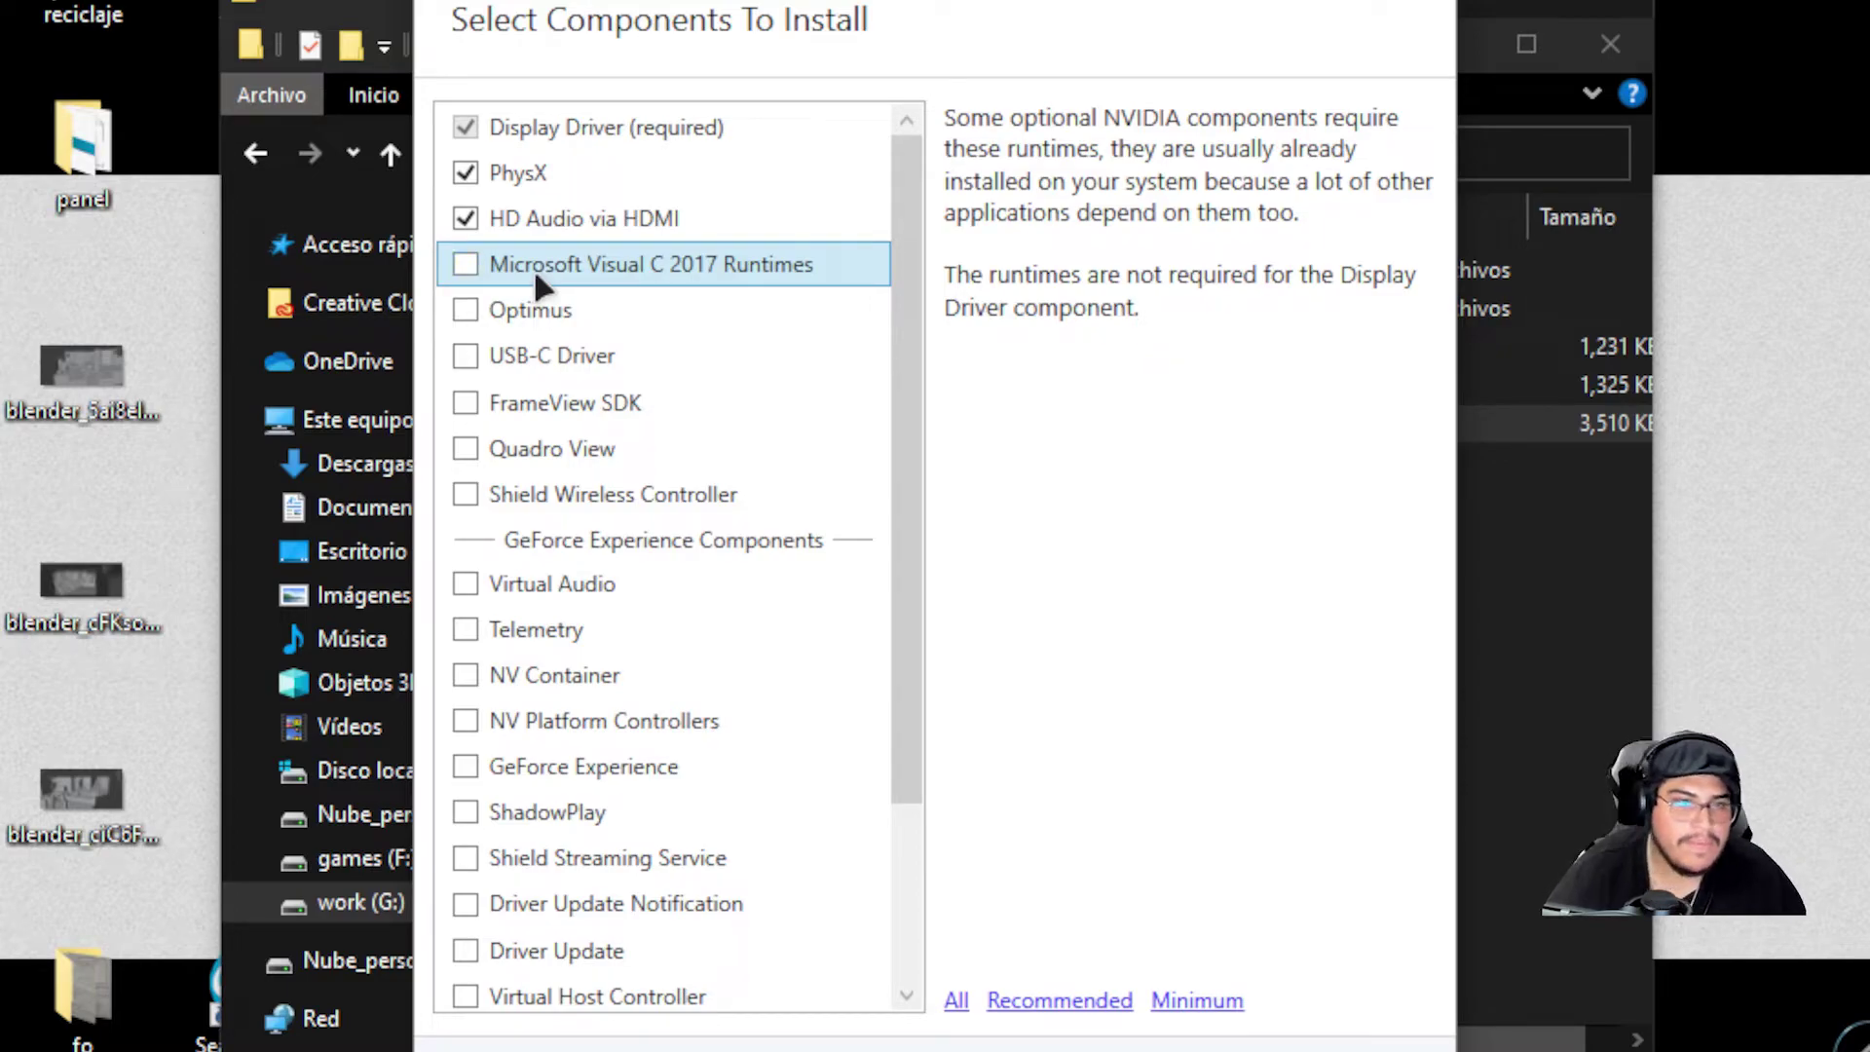
left_click(465, 265)
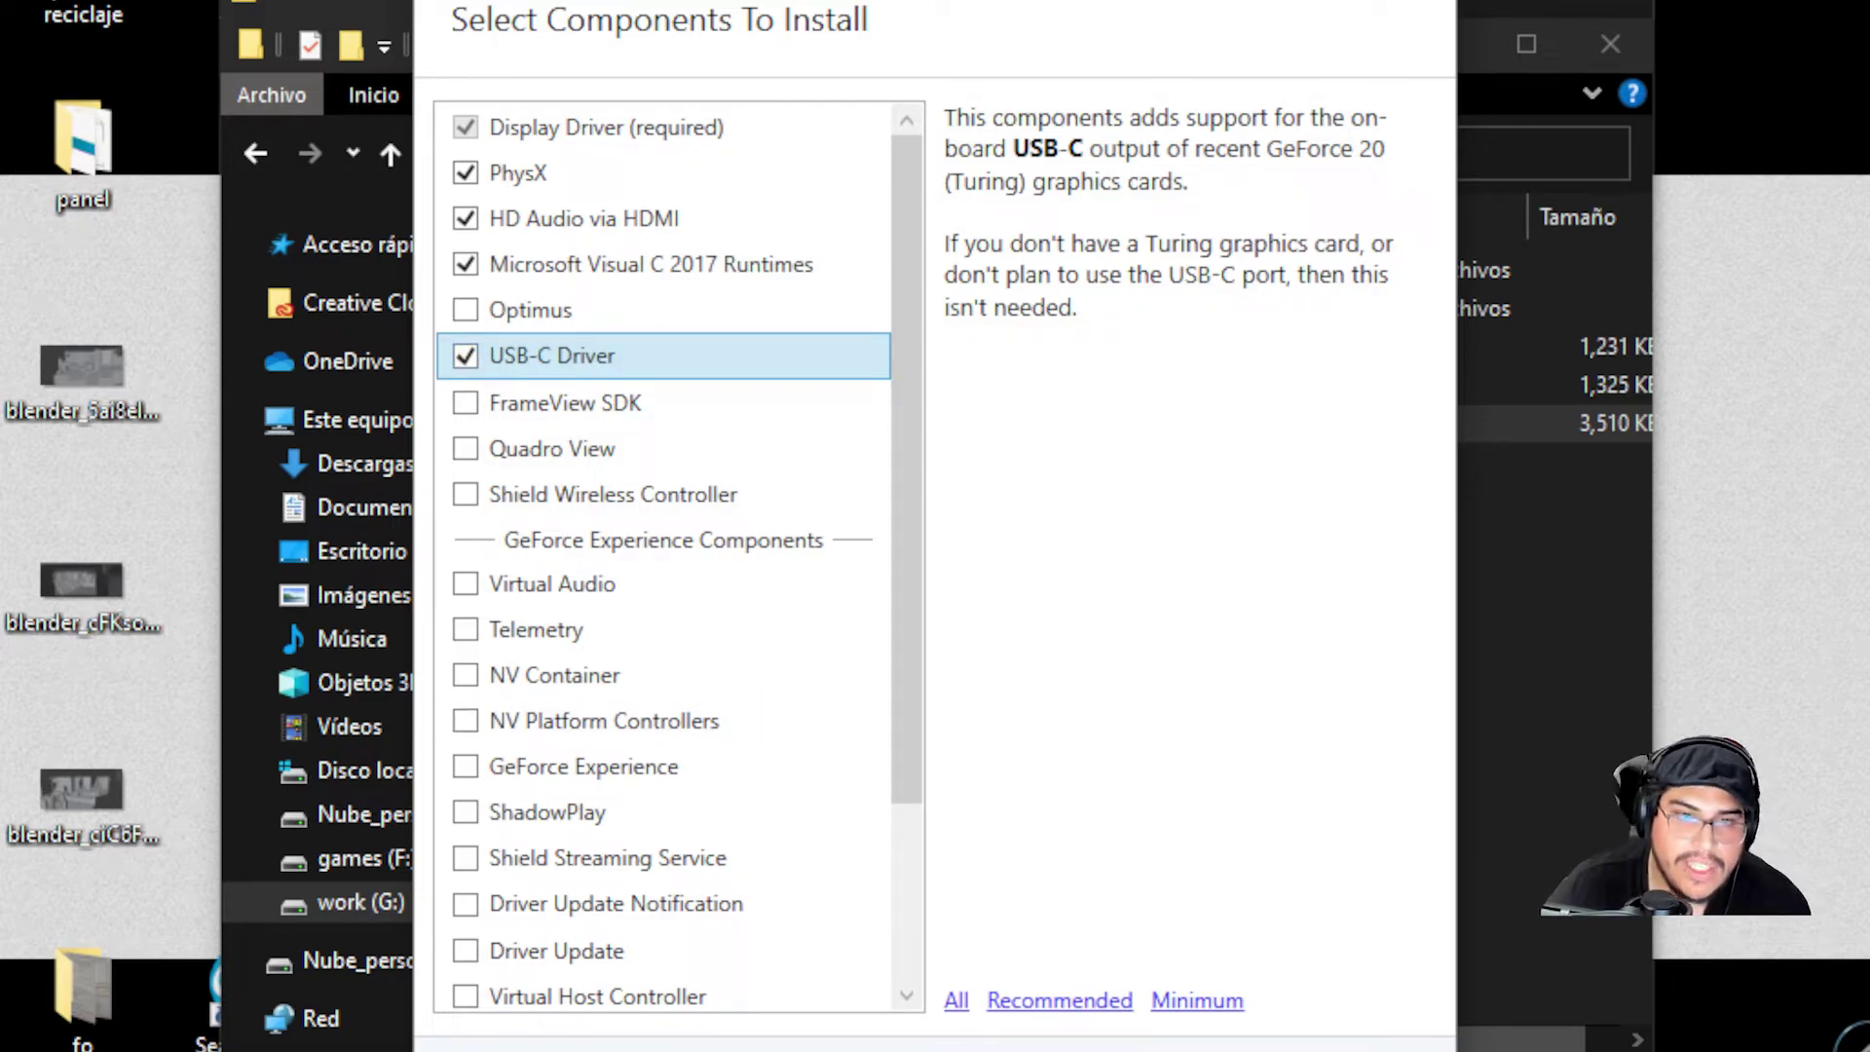
key("Return")
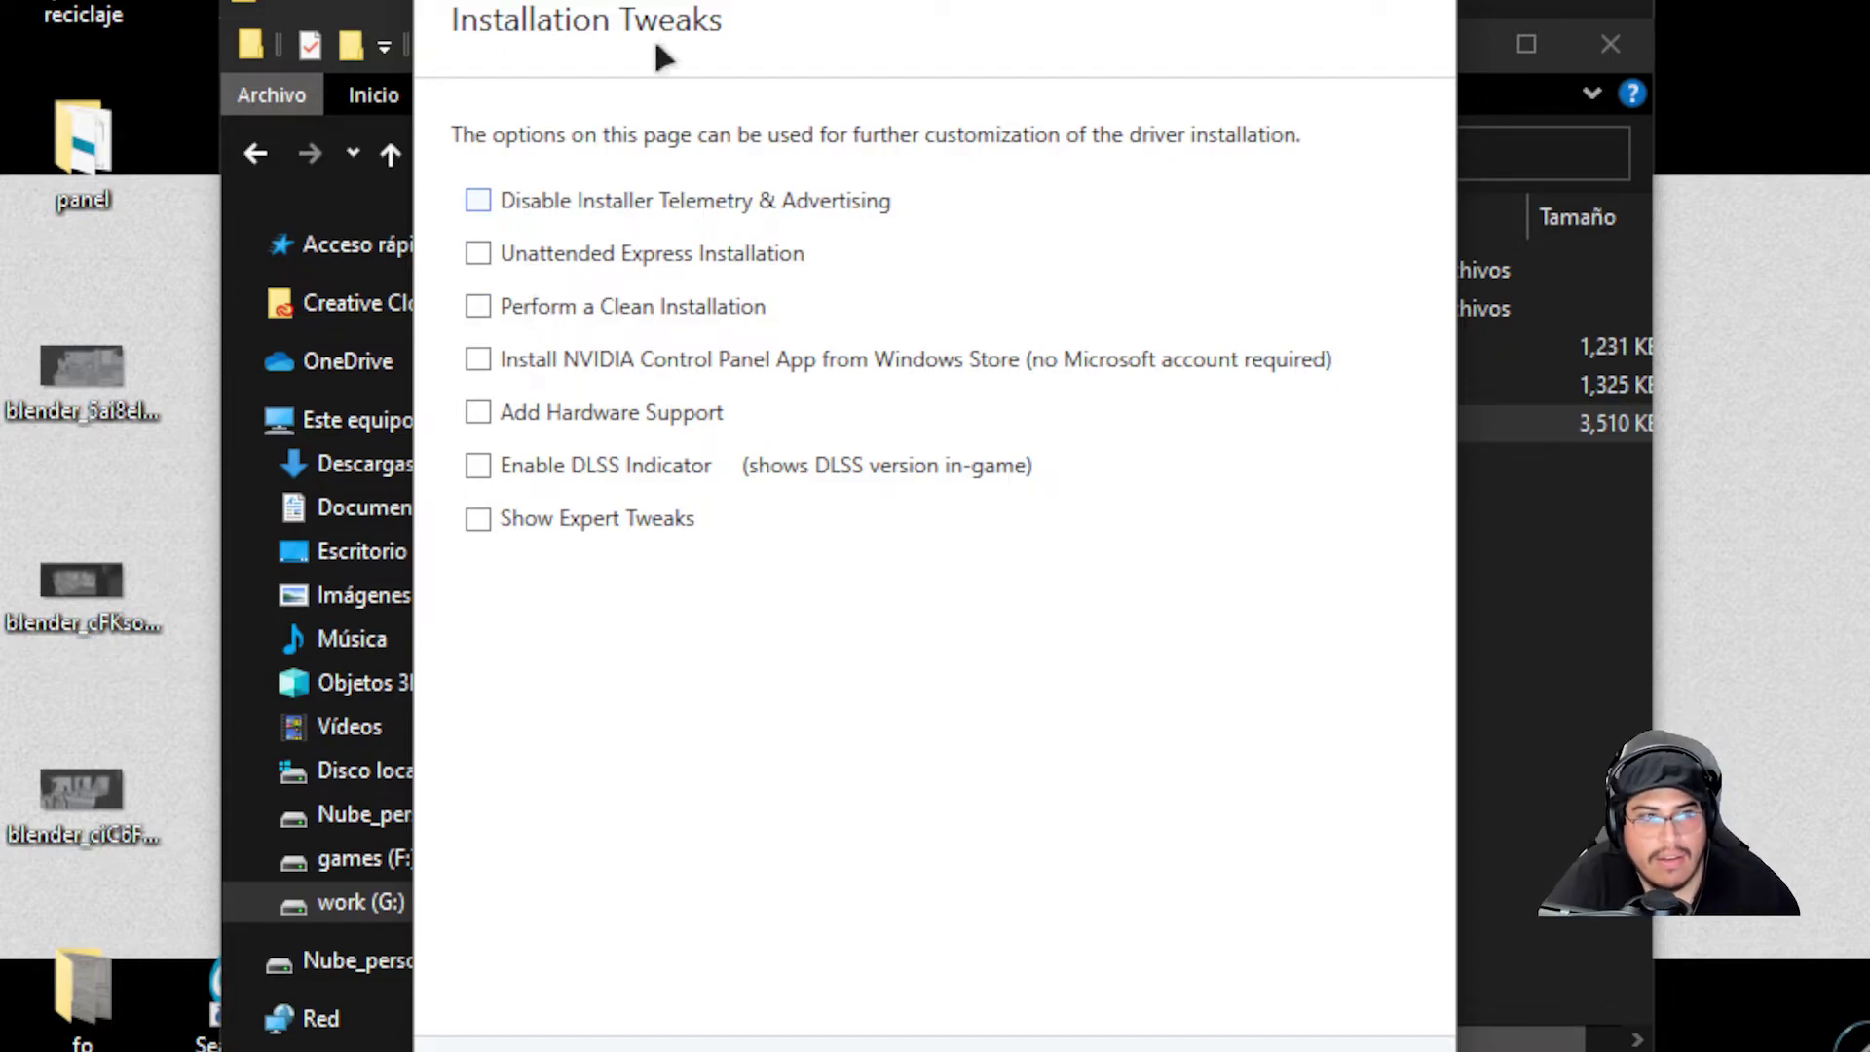
Enable the 'Disable Installer Telemetry & Advertising' tweak and advance to NVCleanstall's Finished page
left_click_drag(659, 55, 602, 60)
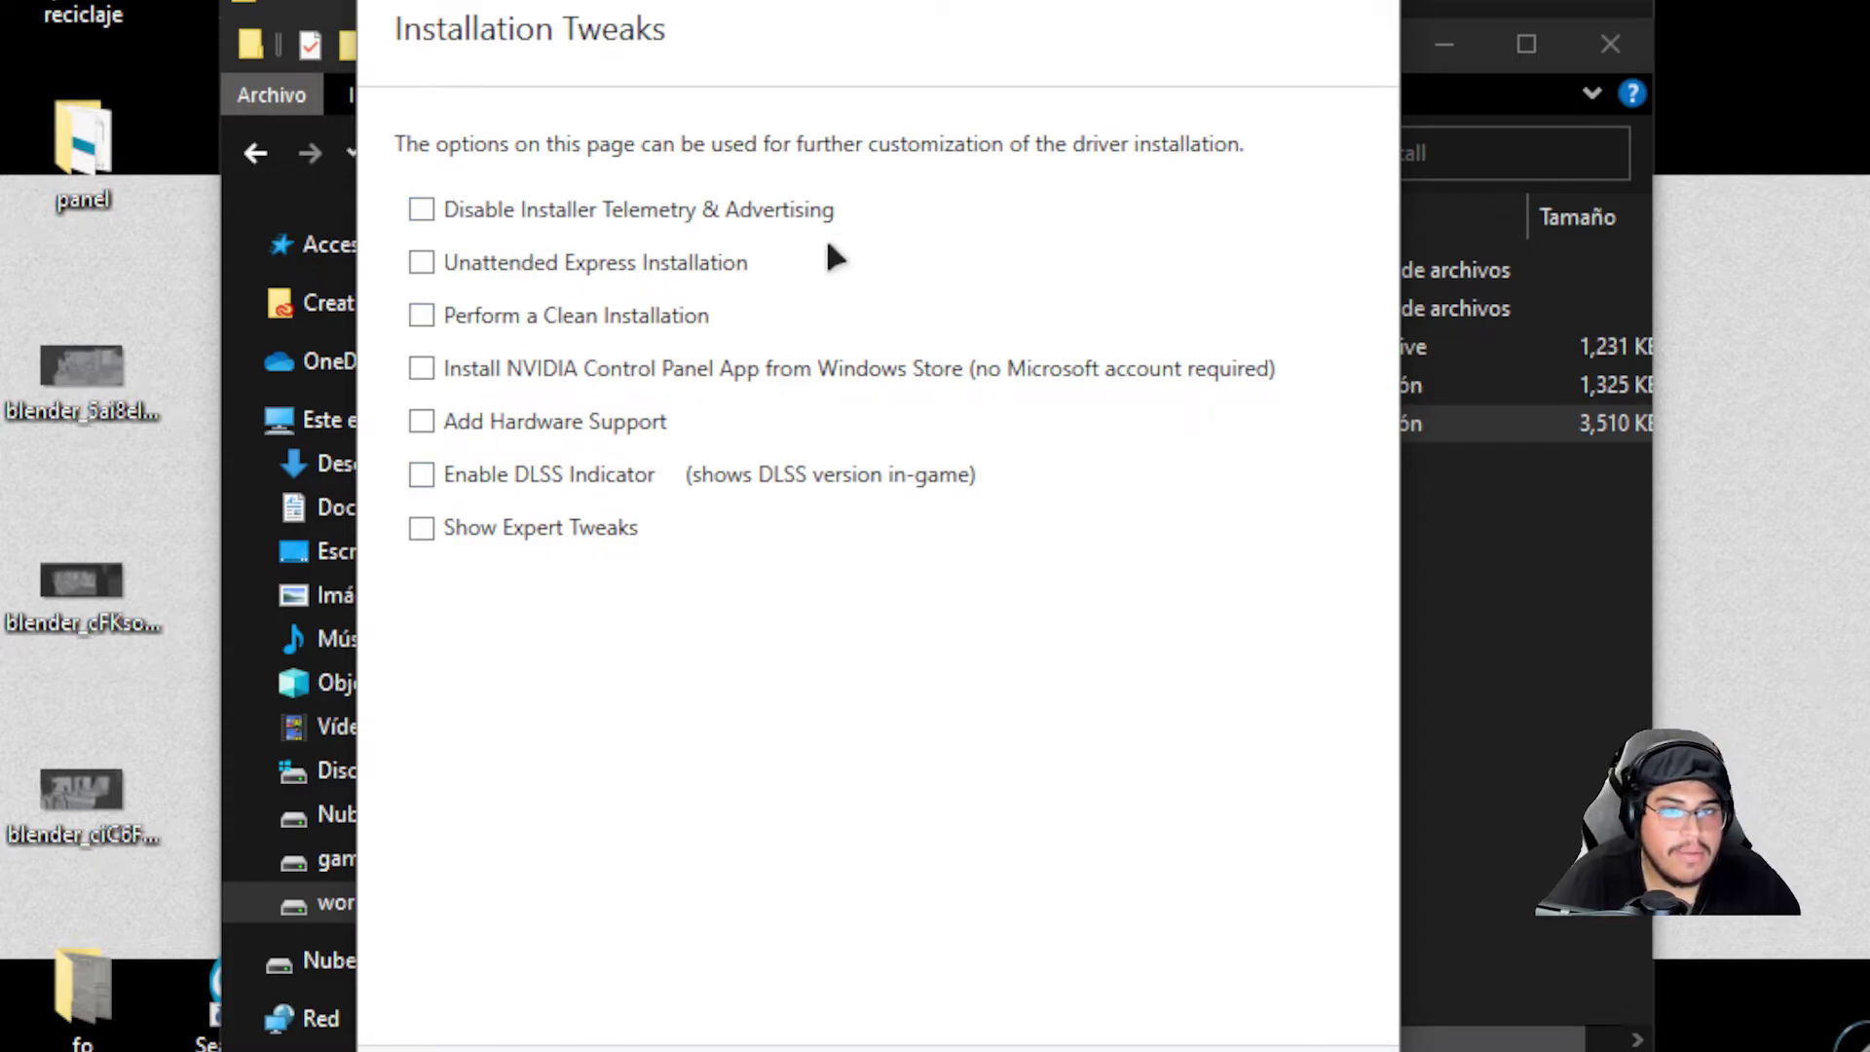
left_click(740, 208)
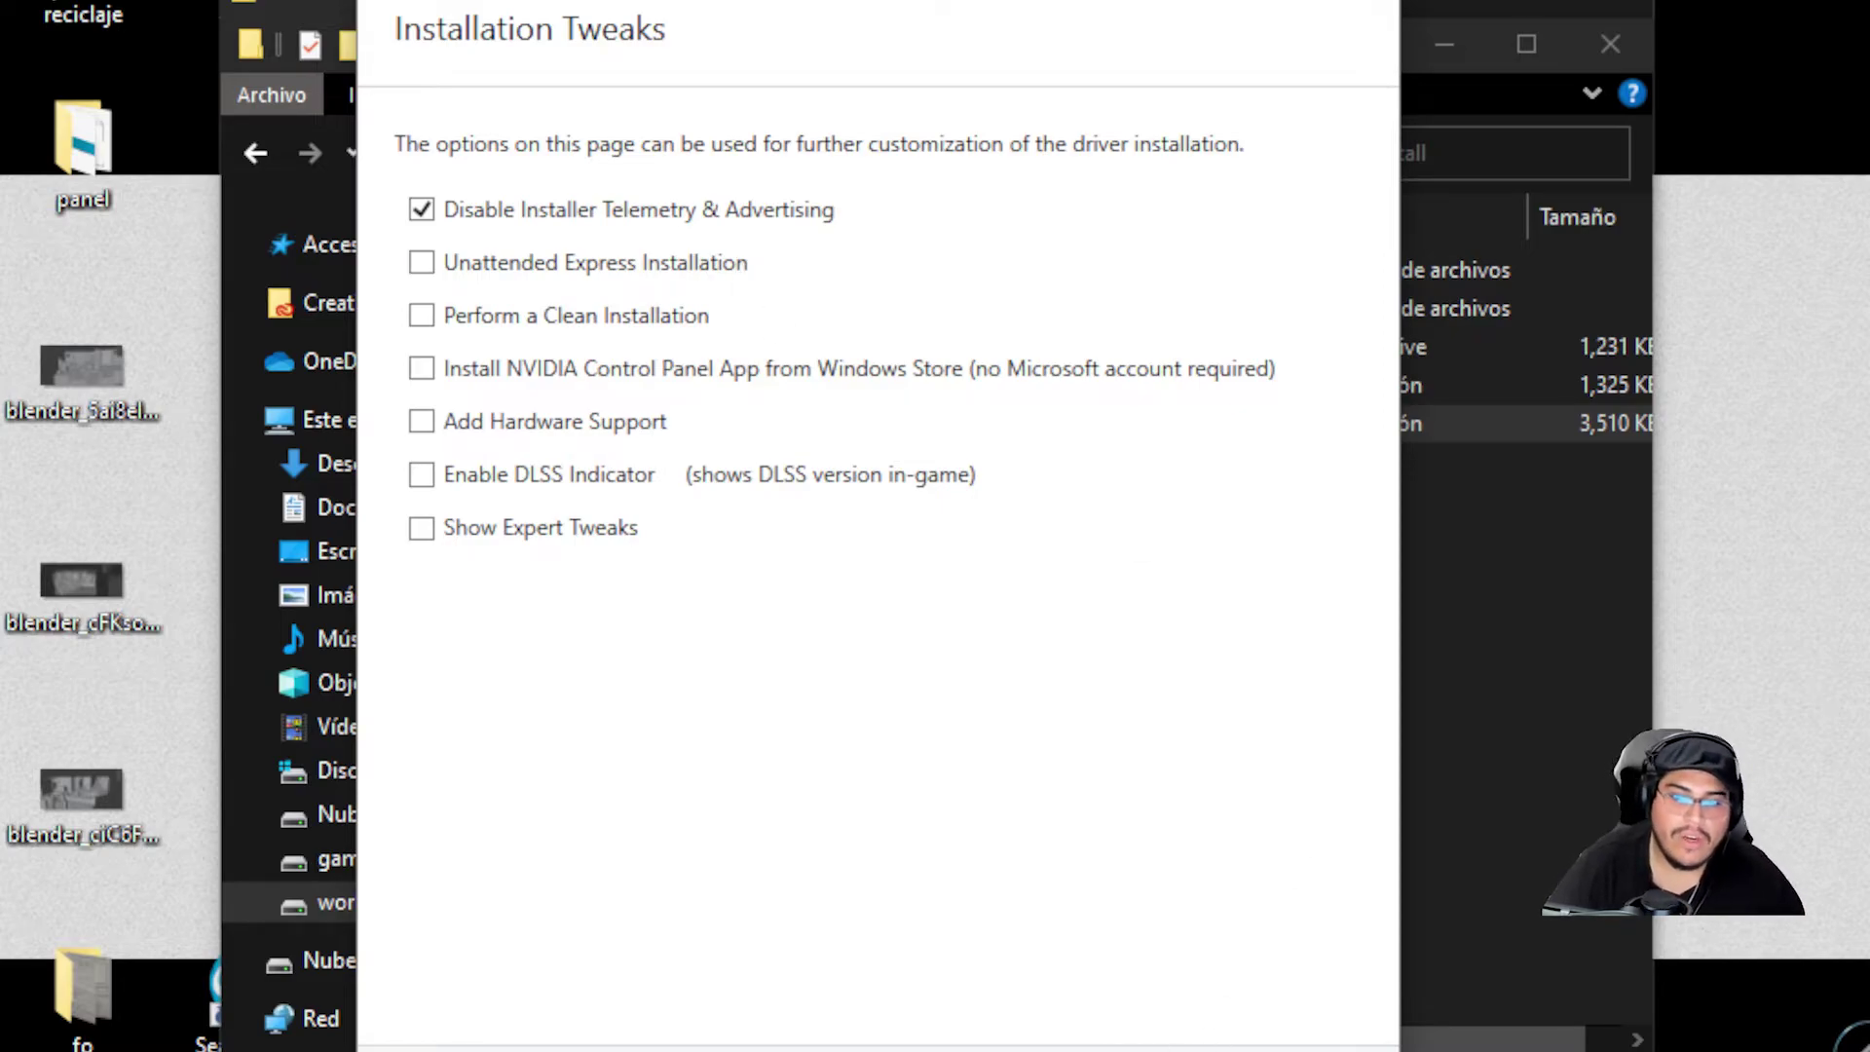
left_click(1154, 1048)
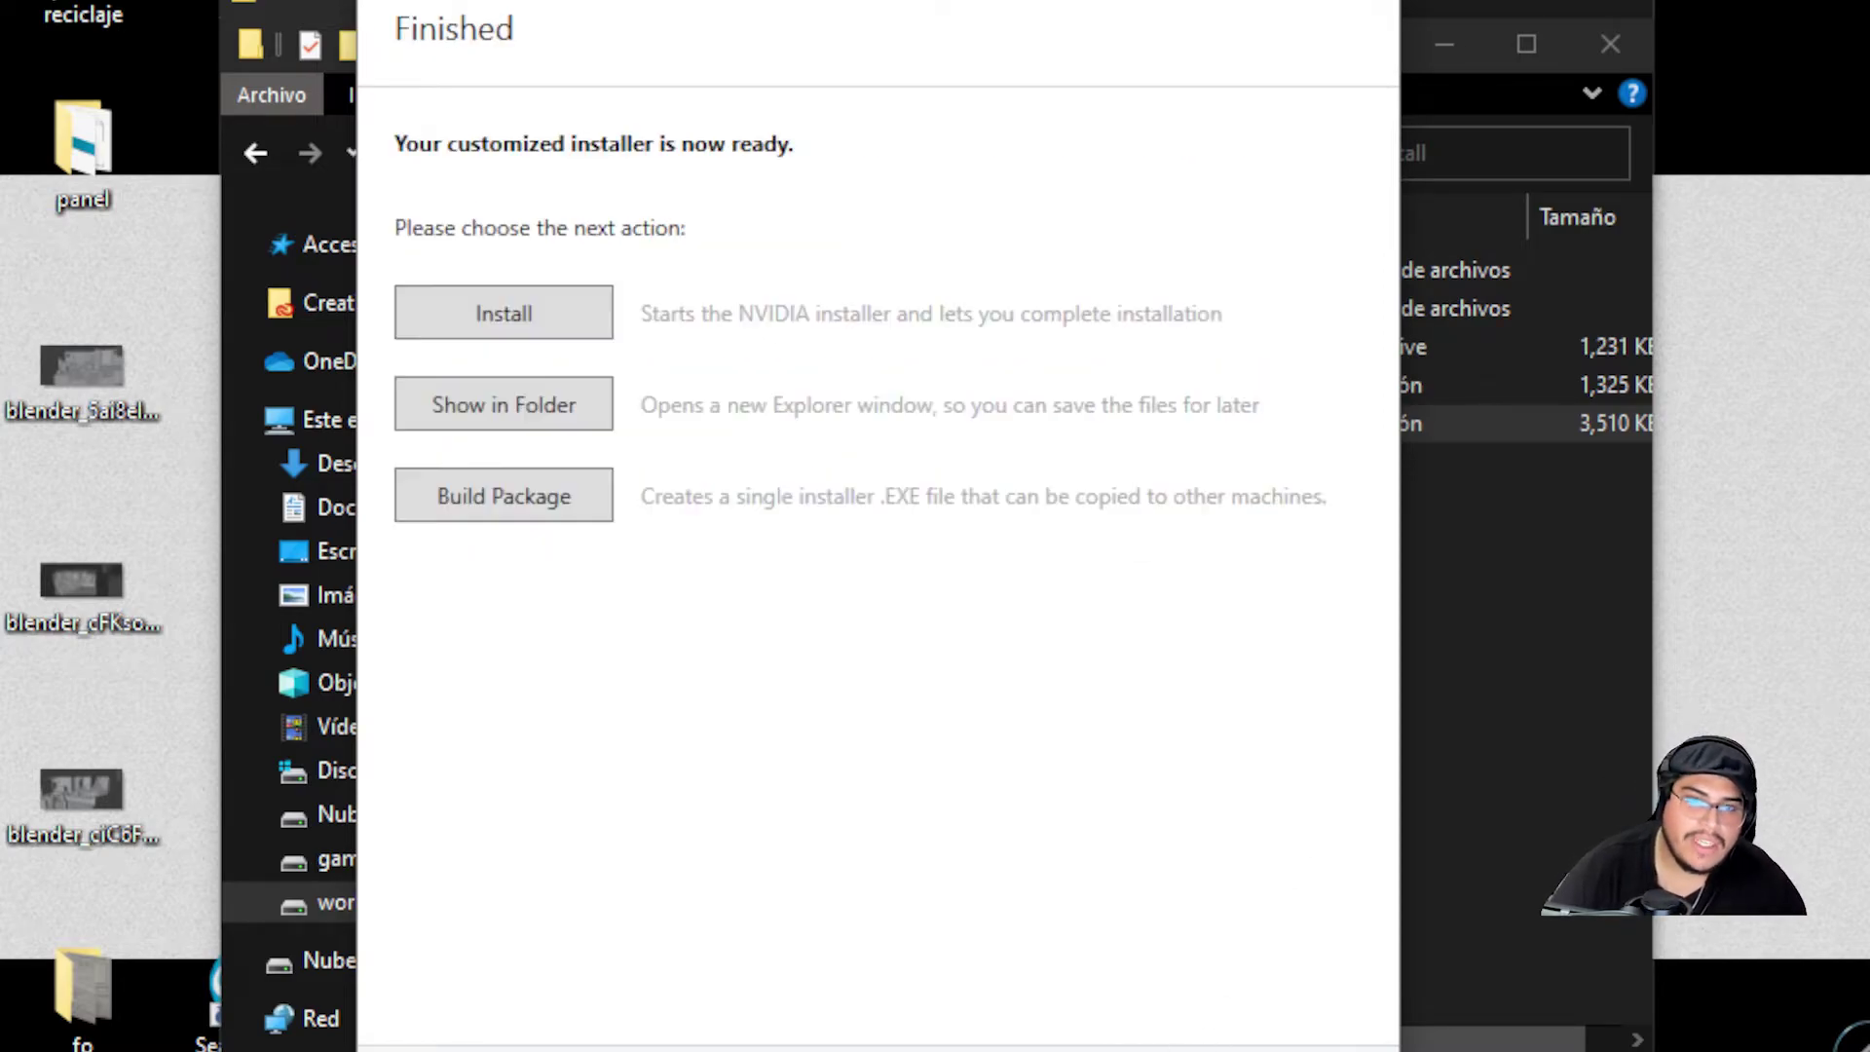
Launch the NVIDIA installer, accept the license, and pick the custom advanced installation
left_click(435, 303)
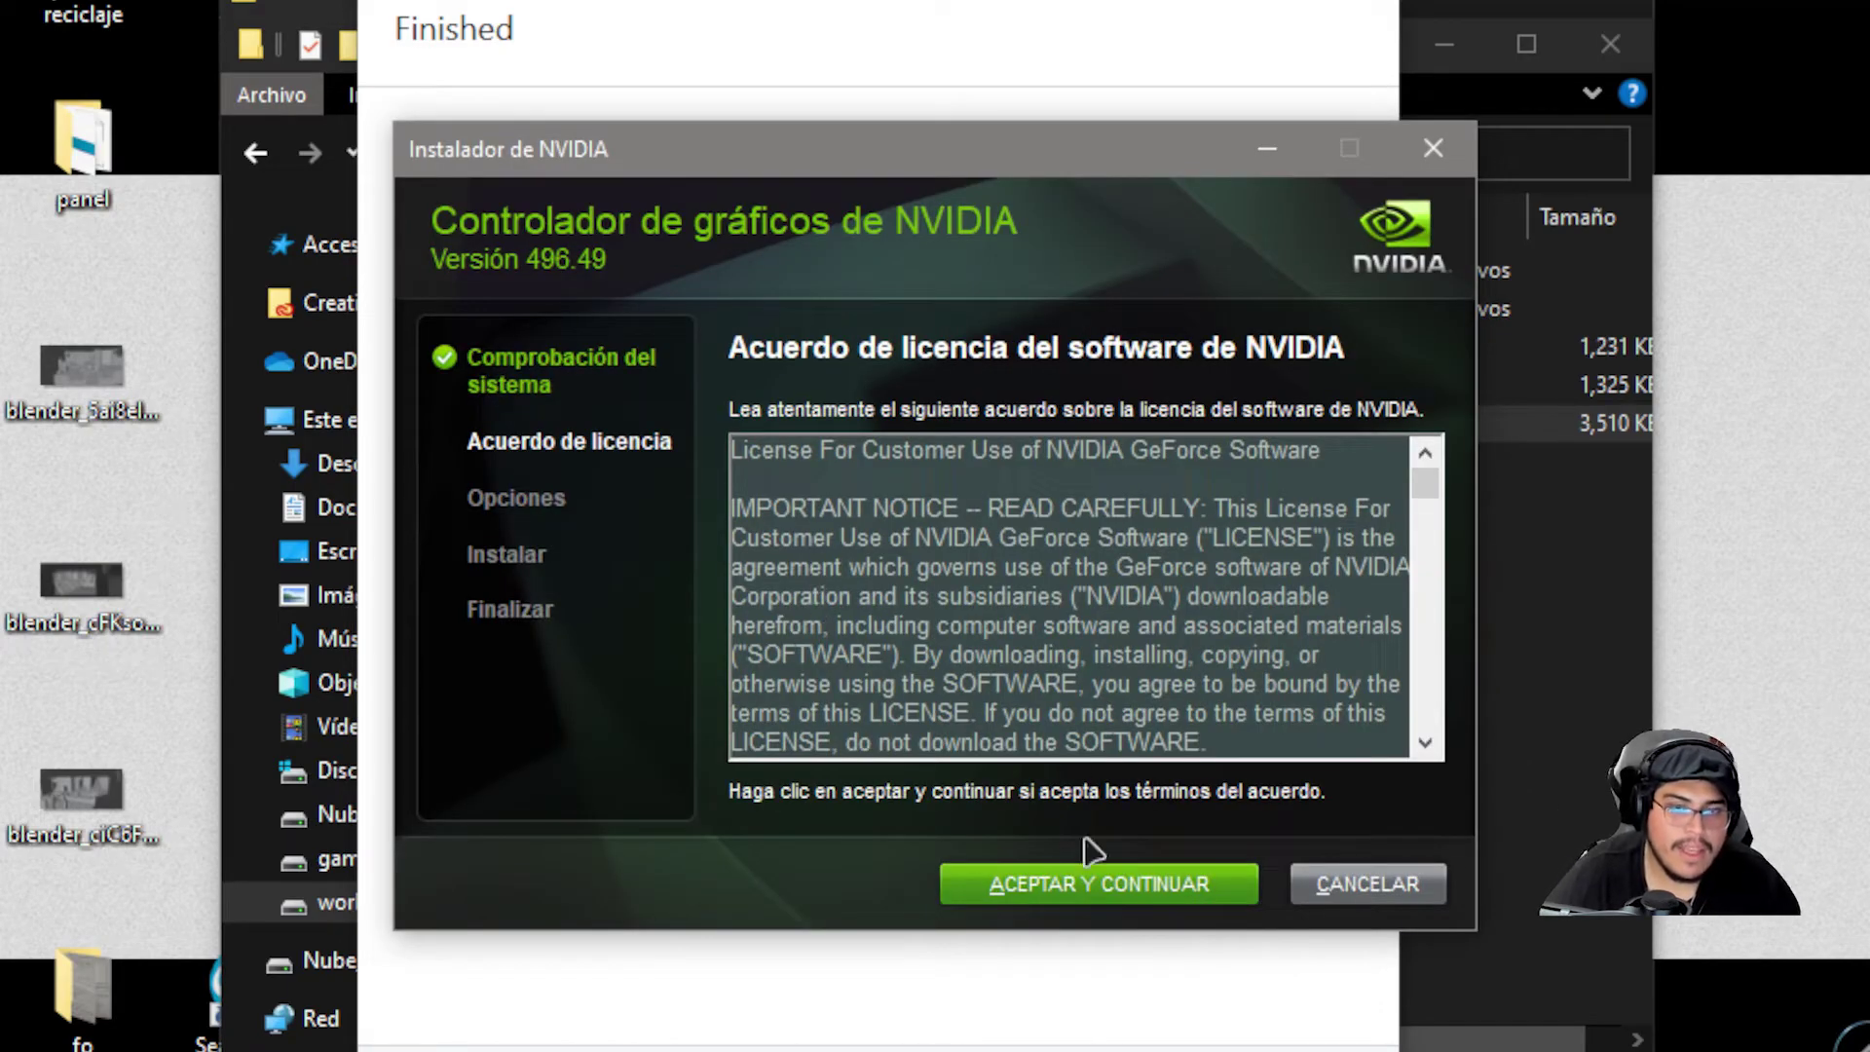
left_click(1093, 889)
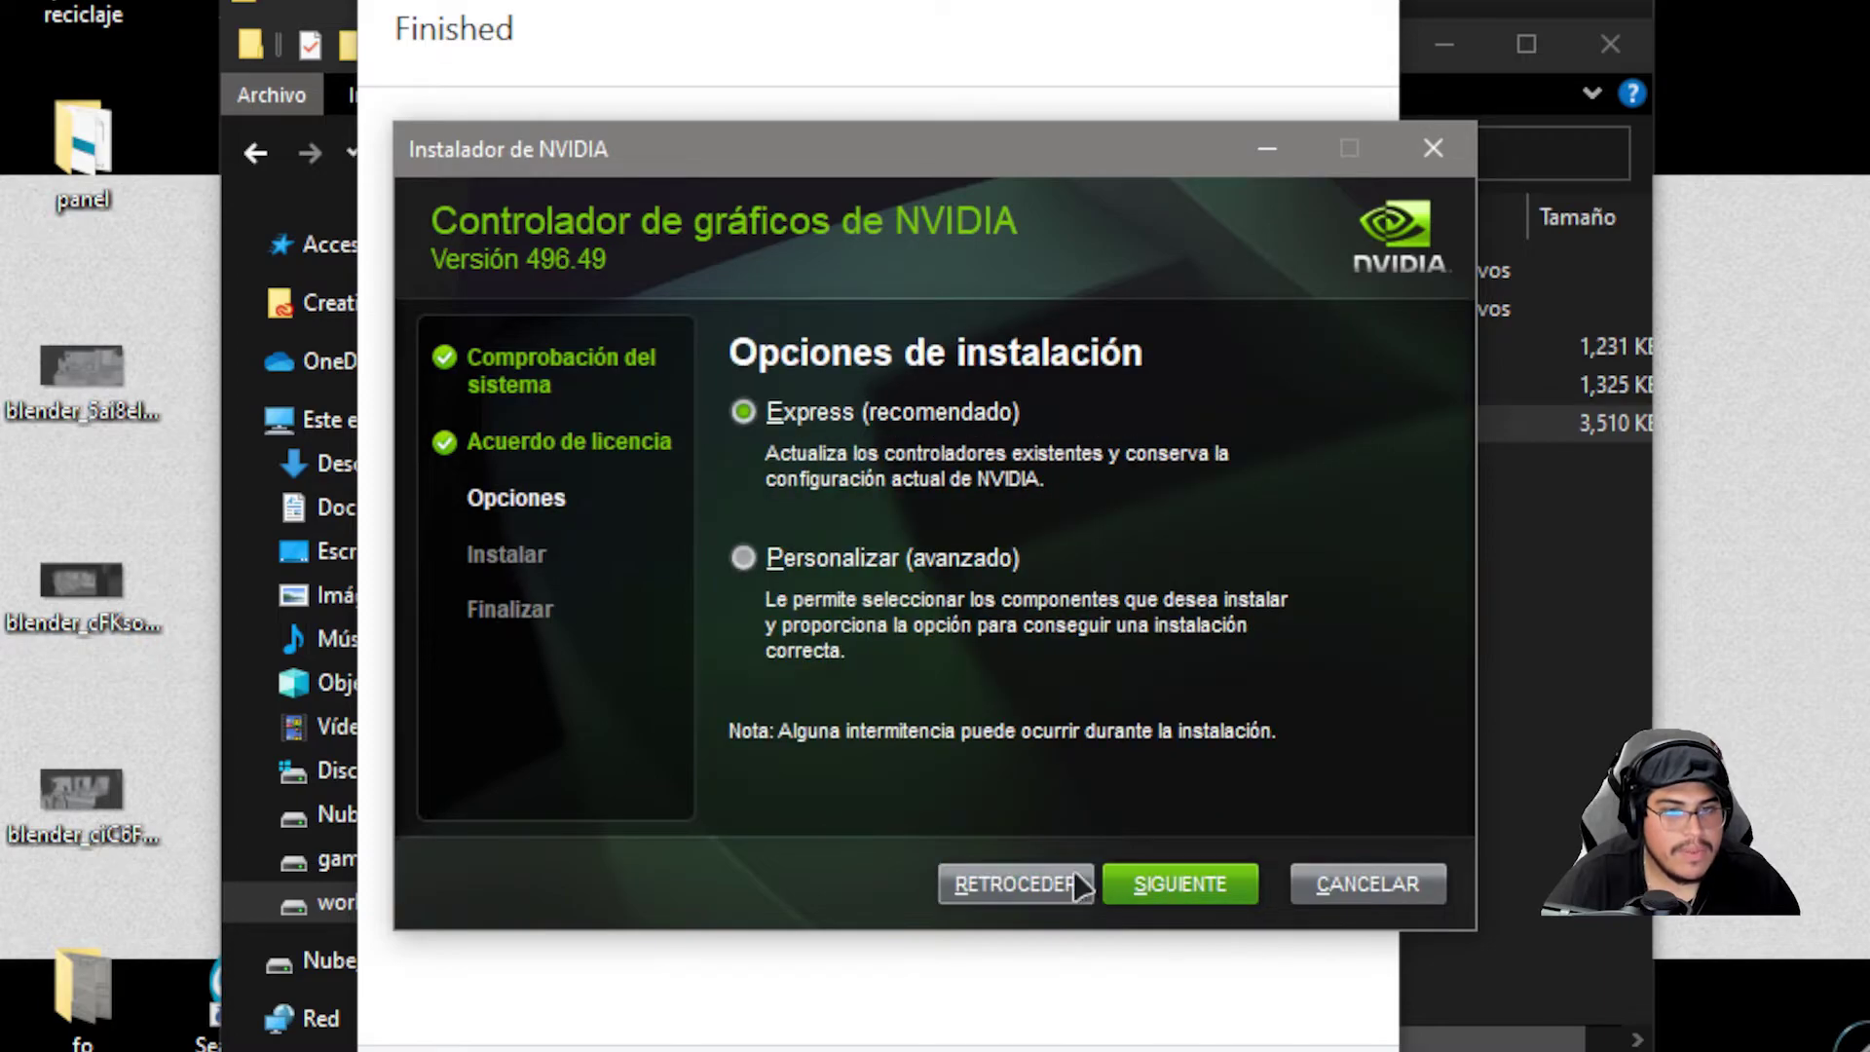
left_click(745, 561)
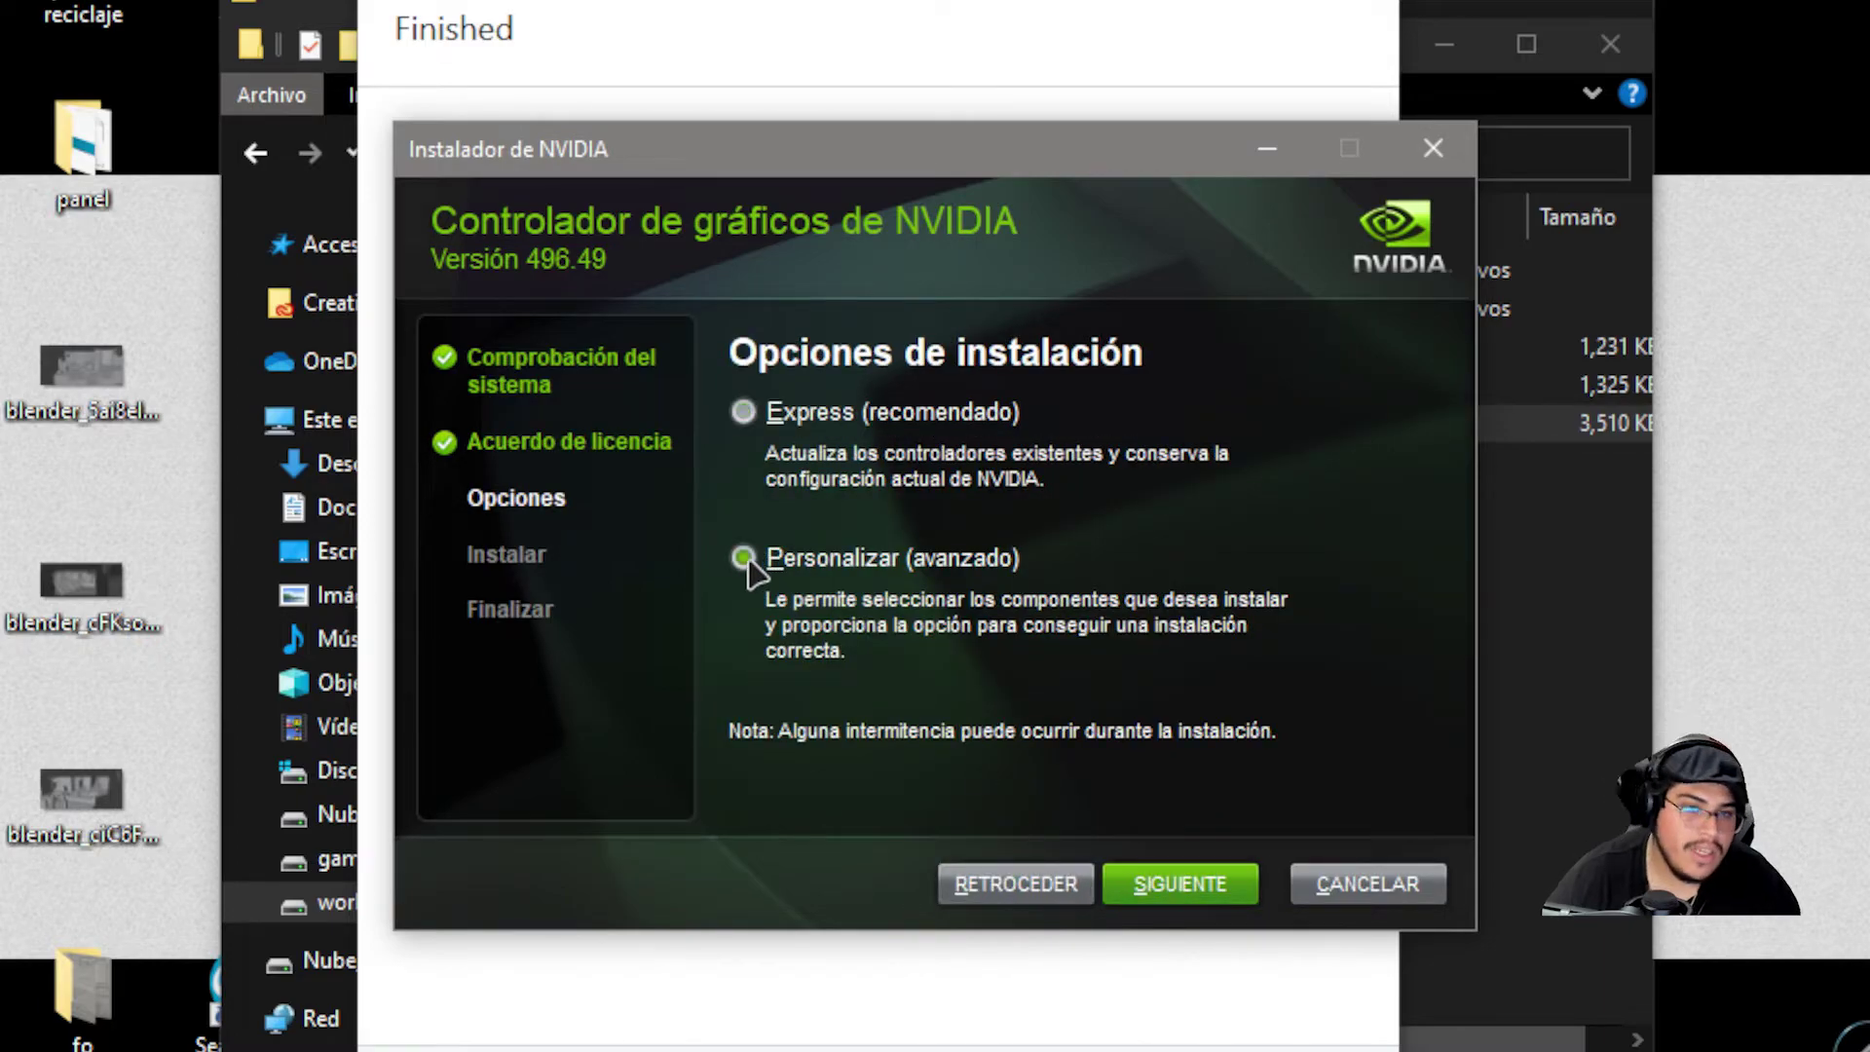
left_click(1146, 894)
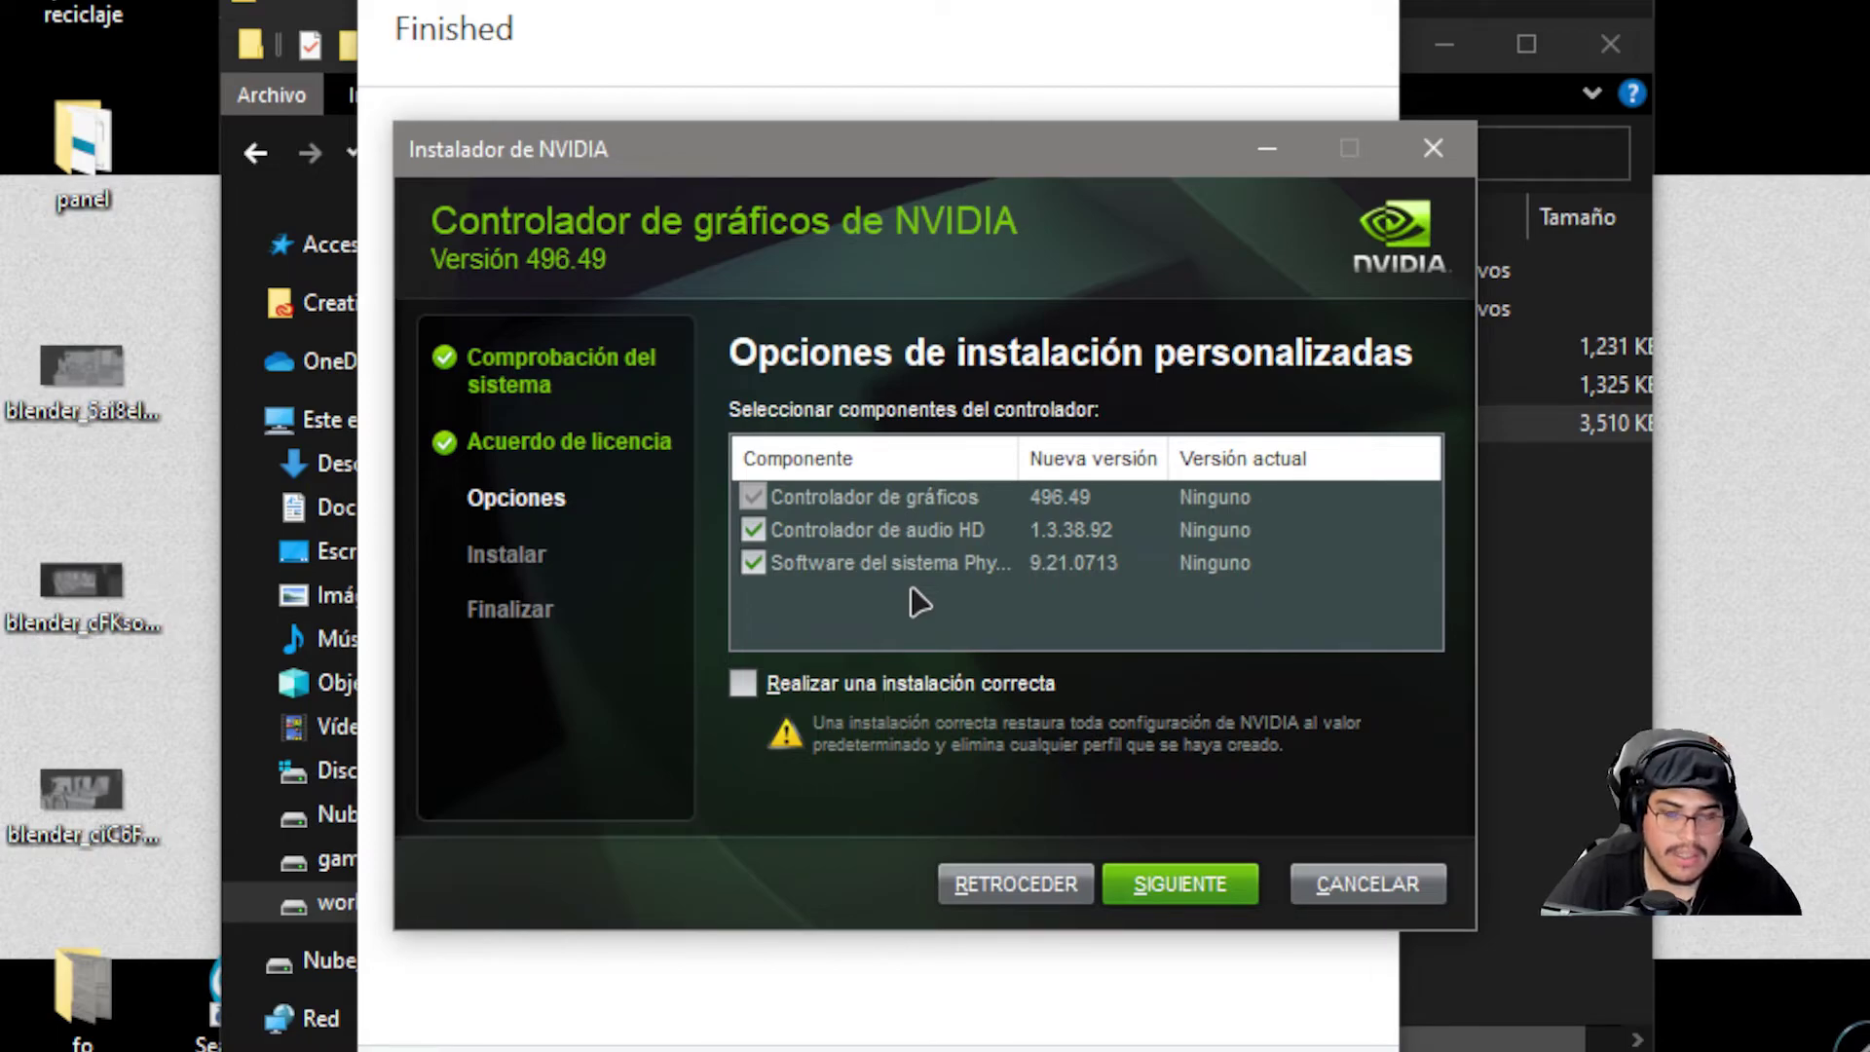
Return to the options page, choose 'Express (recomendado)' instead, and begin installing driver 496.49
left_click_drag(820, 138, 724, 116)
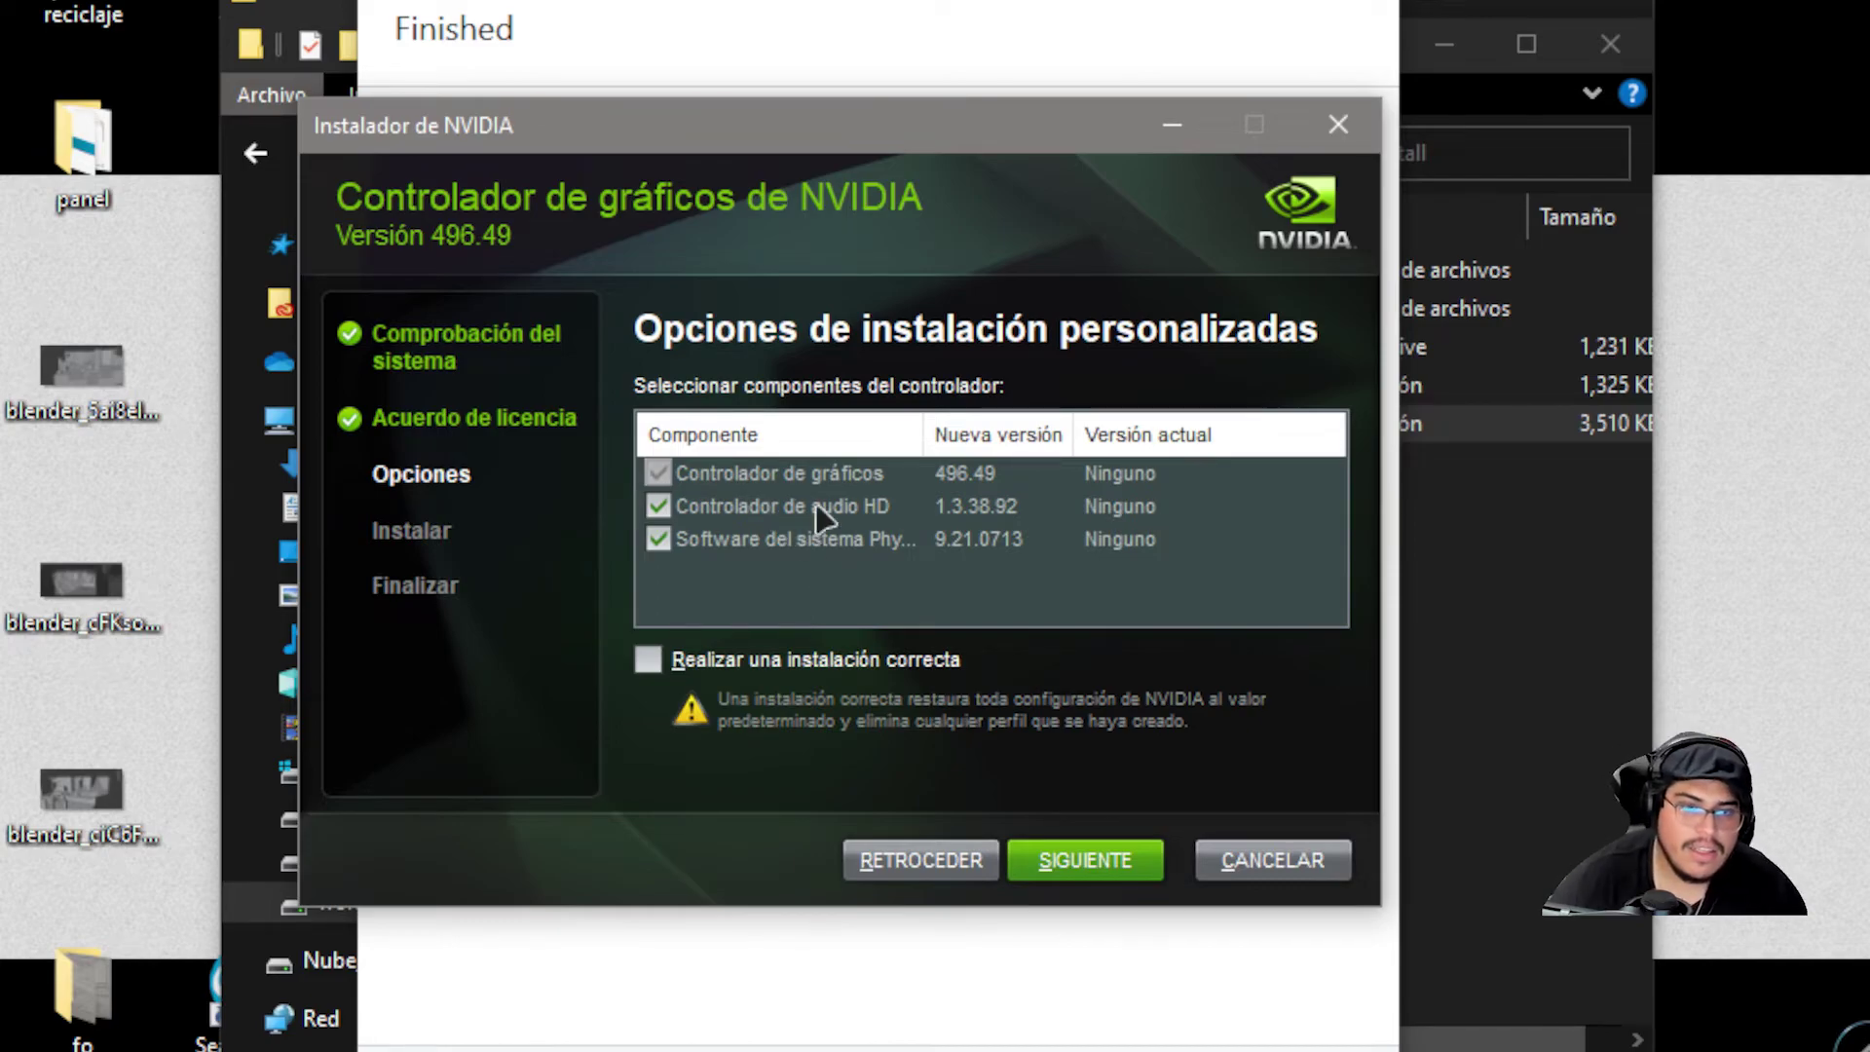
left_click(945, 879)
left_click(726, 401)
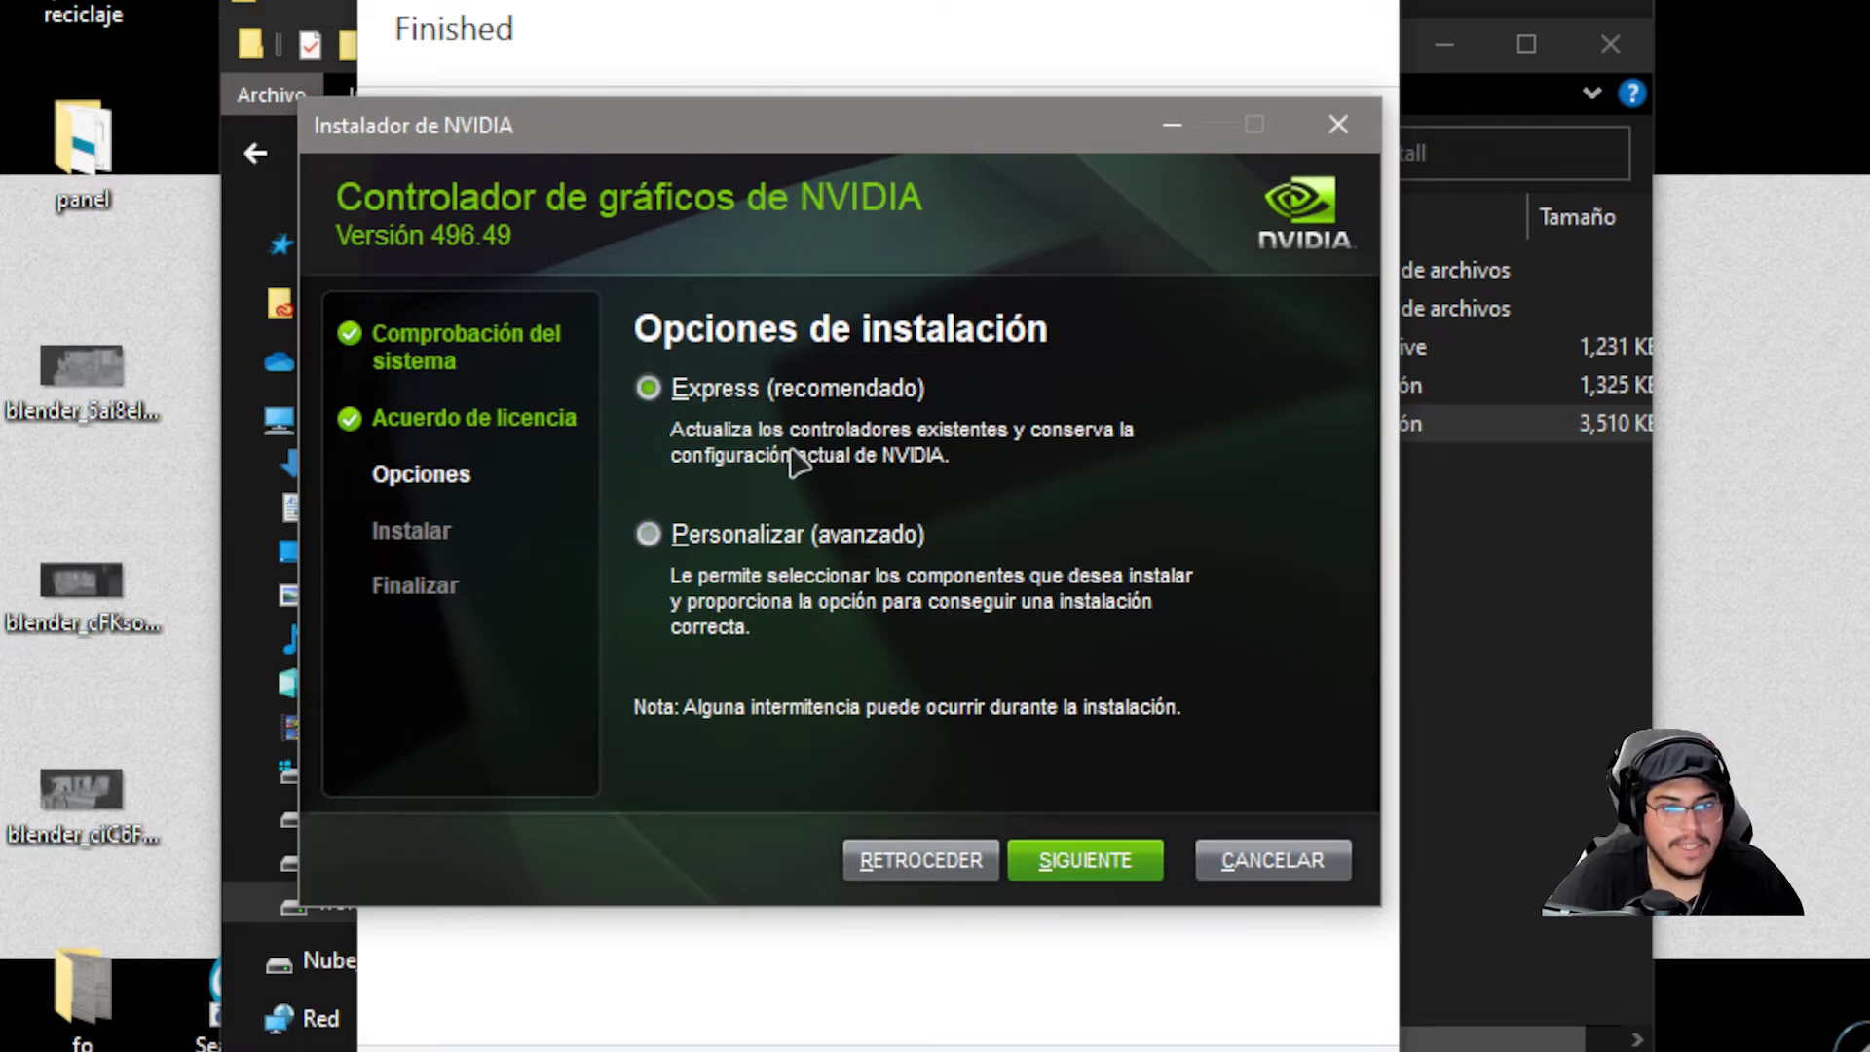
left_click(1152, 861)
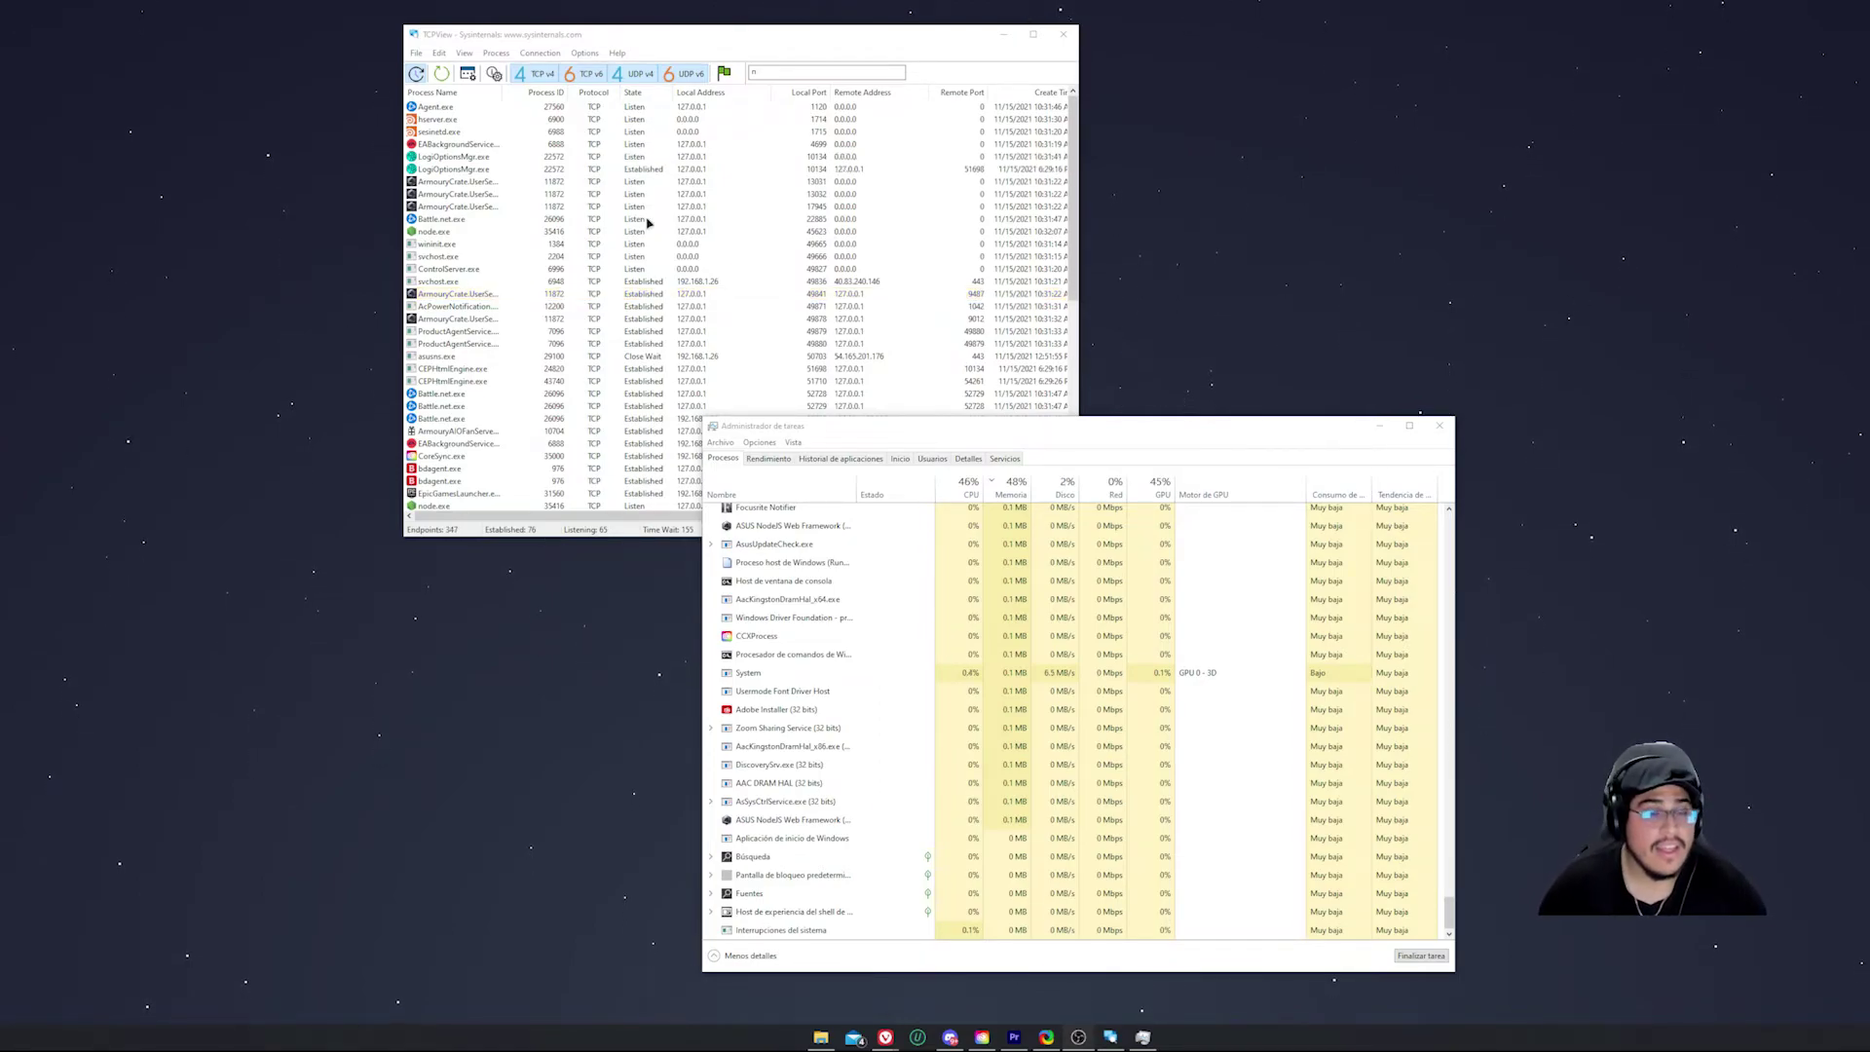
Arrange Task Manager beside TCPView and delete the 'n' from TCPView's filter to list all endpoints
left_click(479, 39)
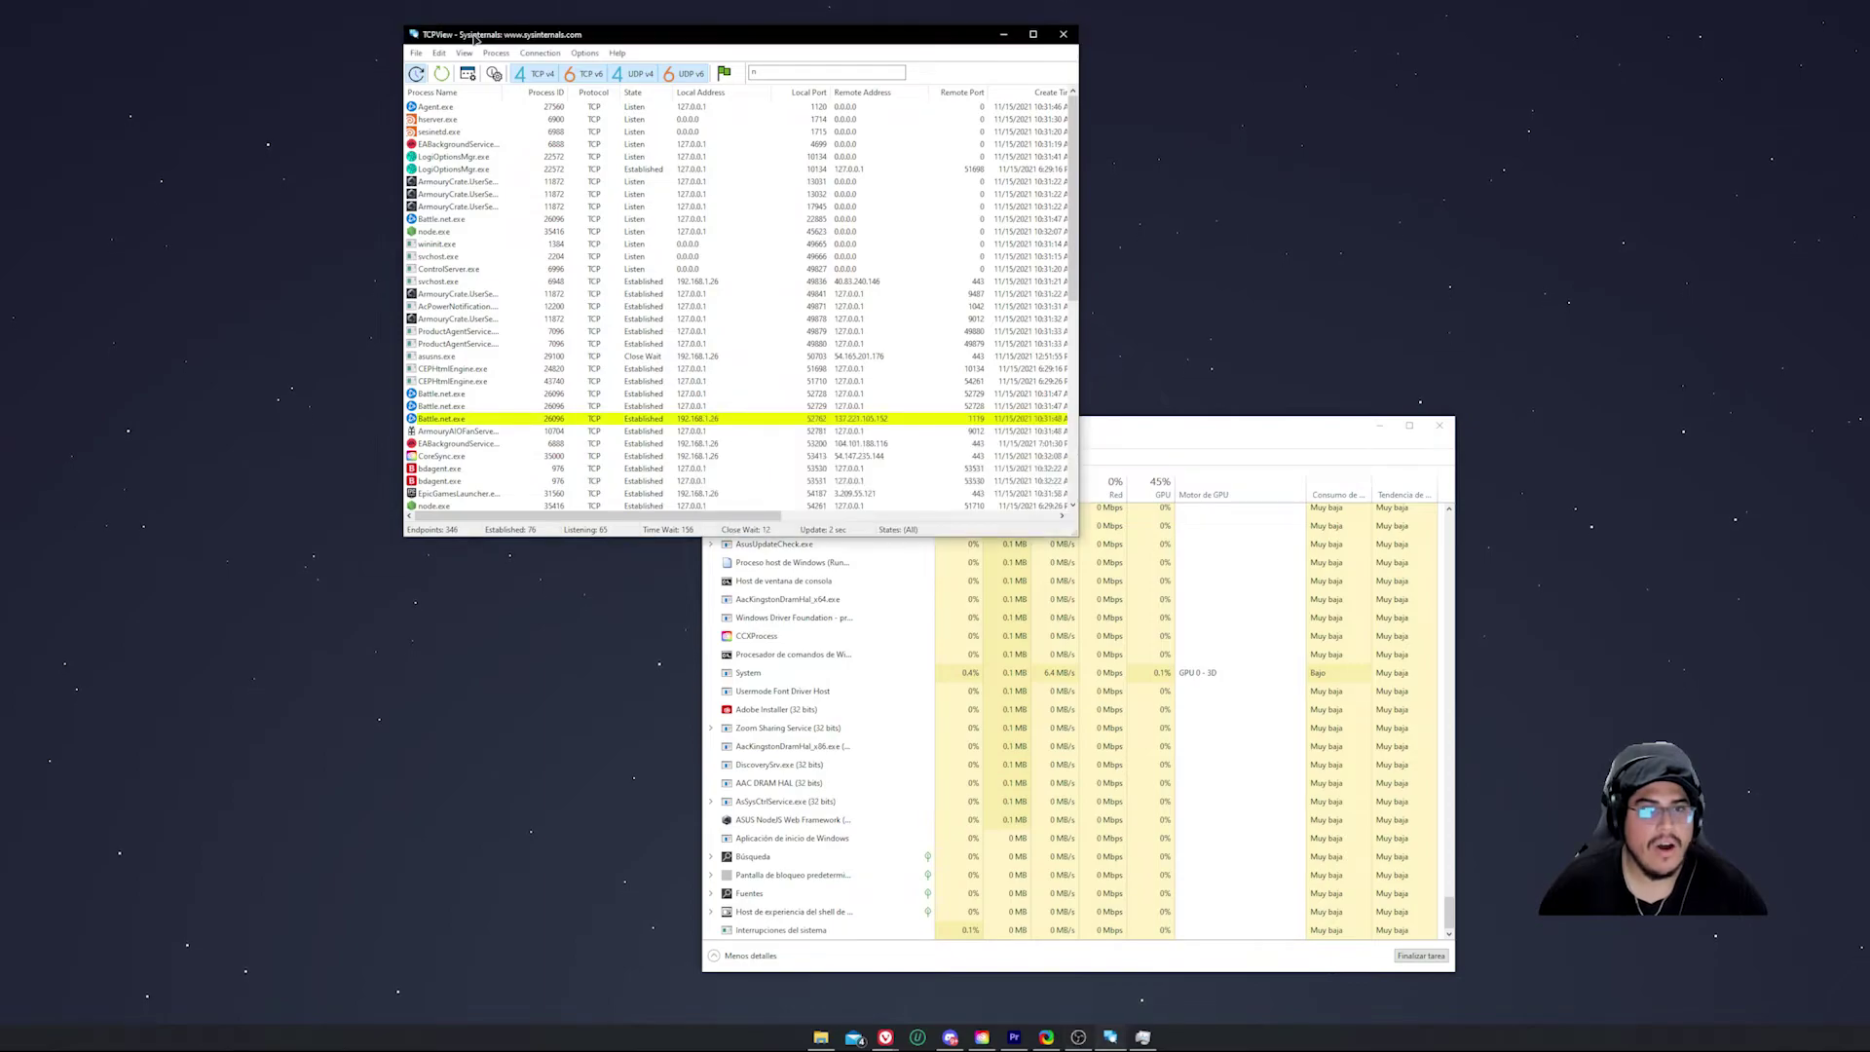
left_click(1266, 508)
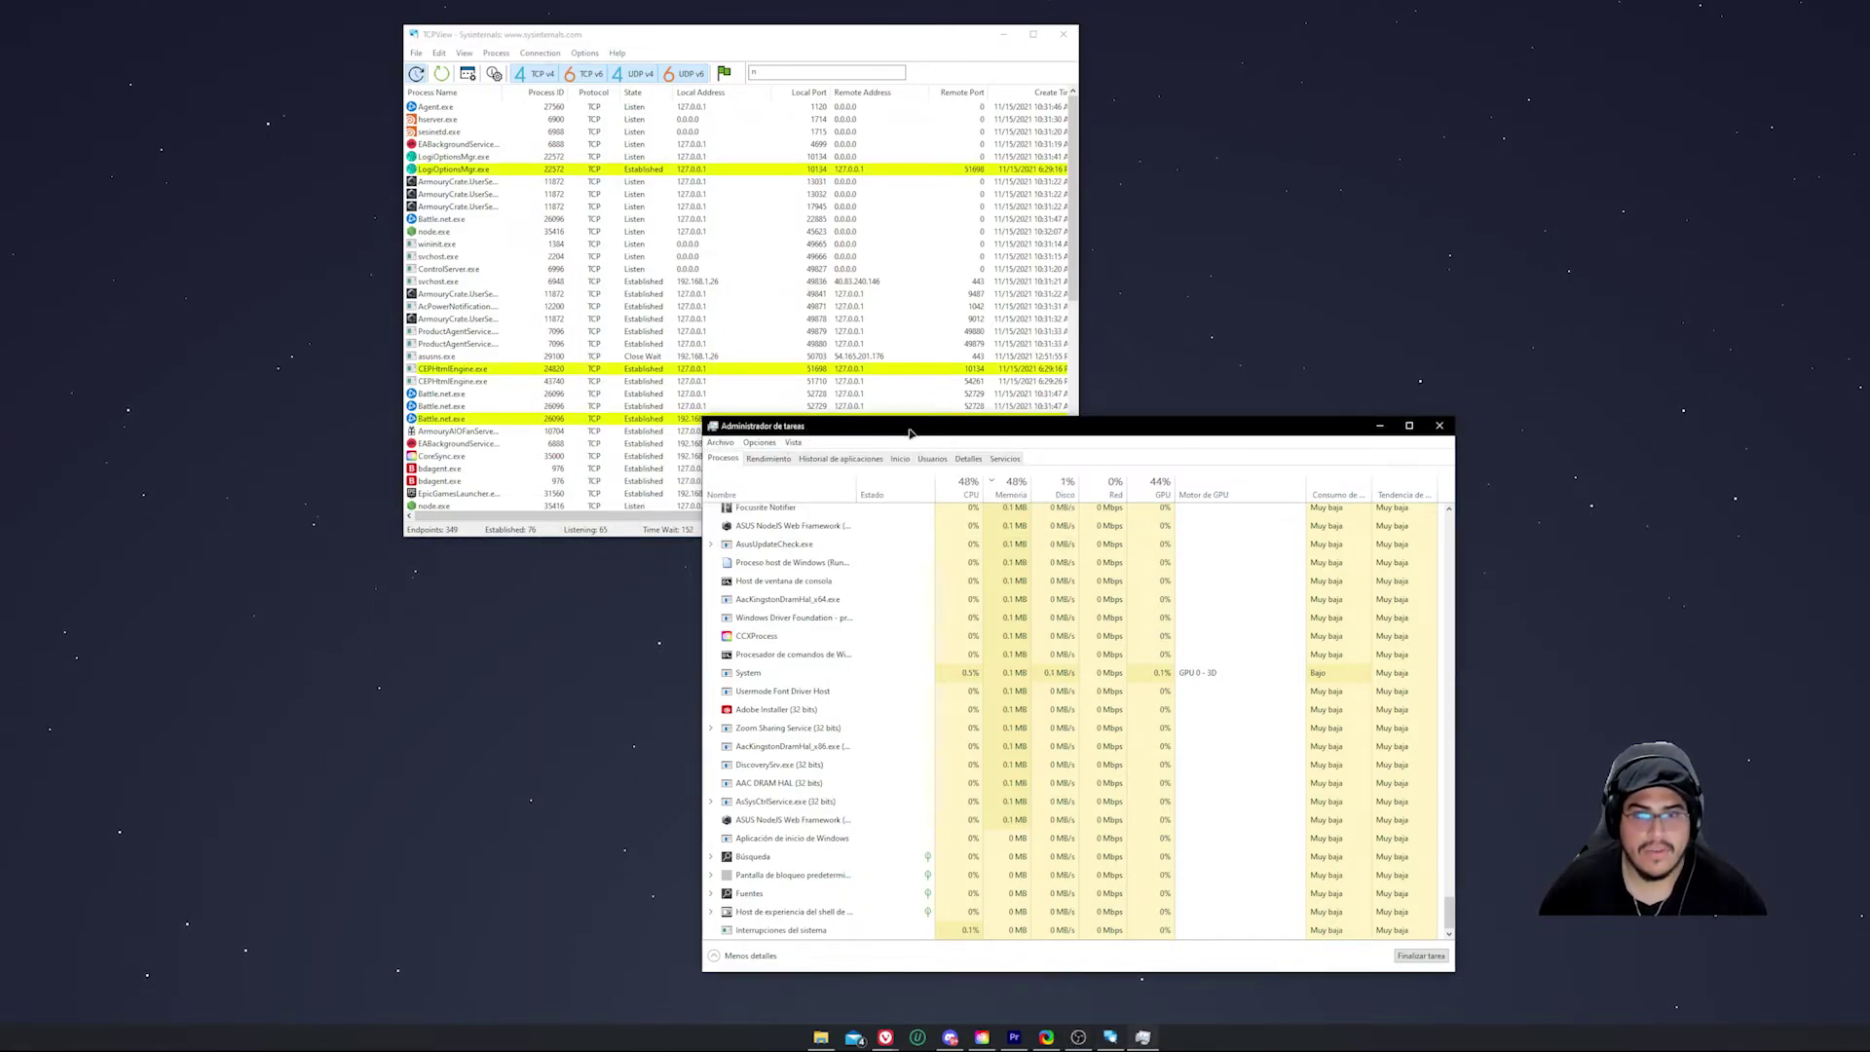
left_click_drag(911, 429, 856, 435)
left_click(623, 231)
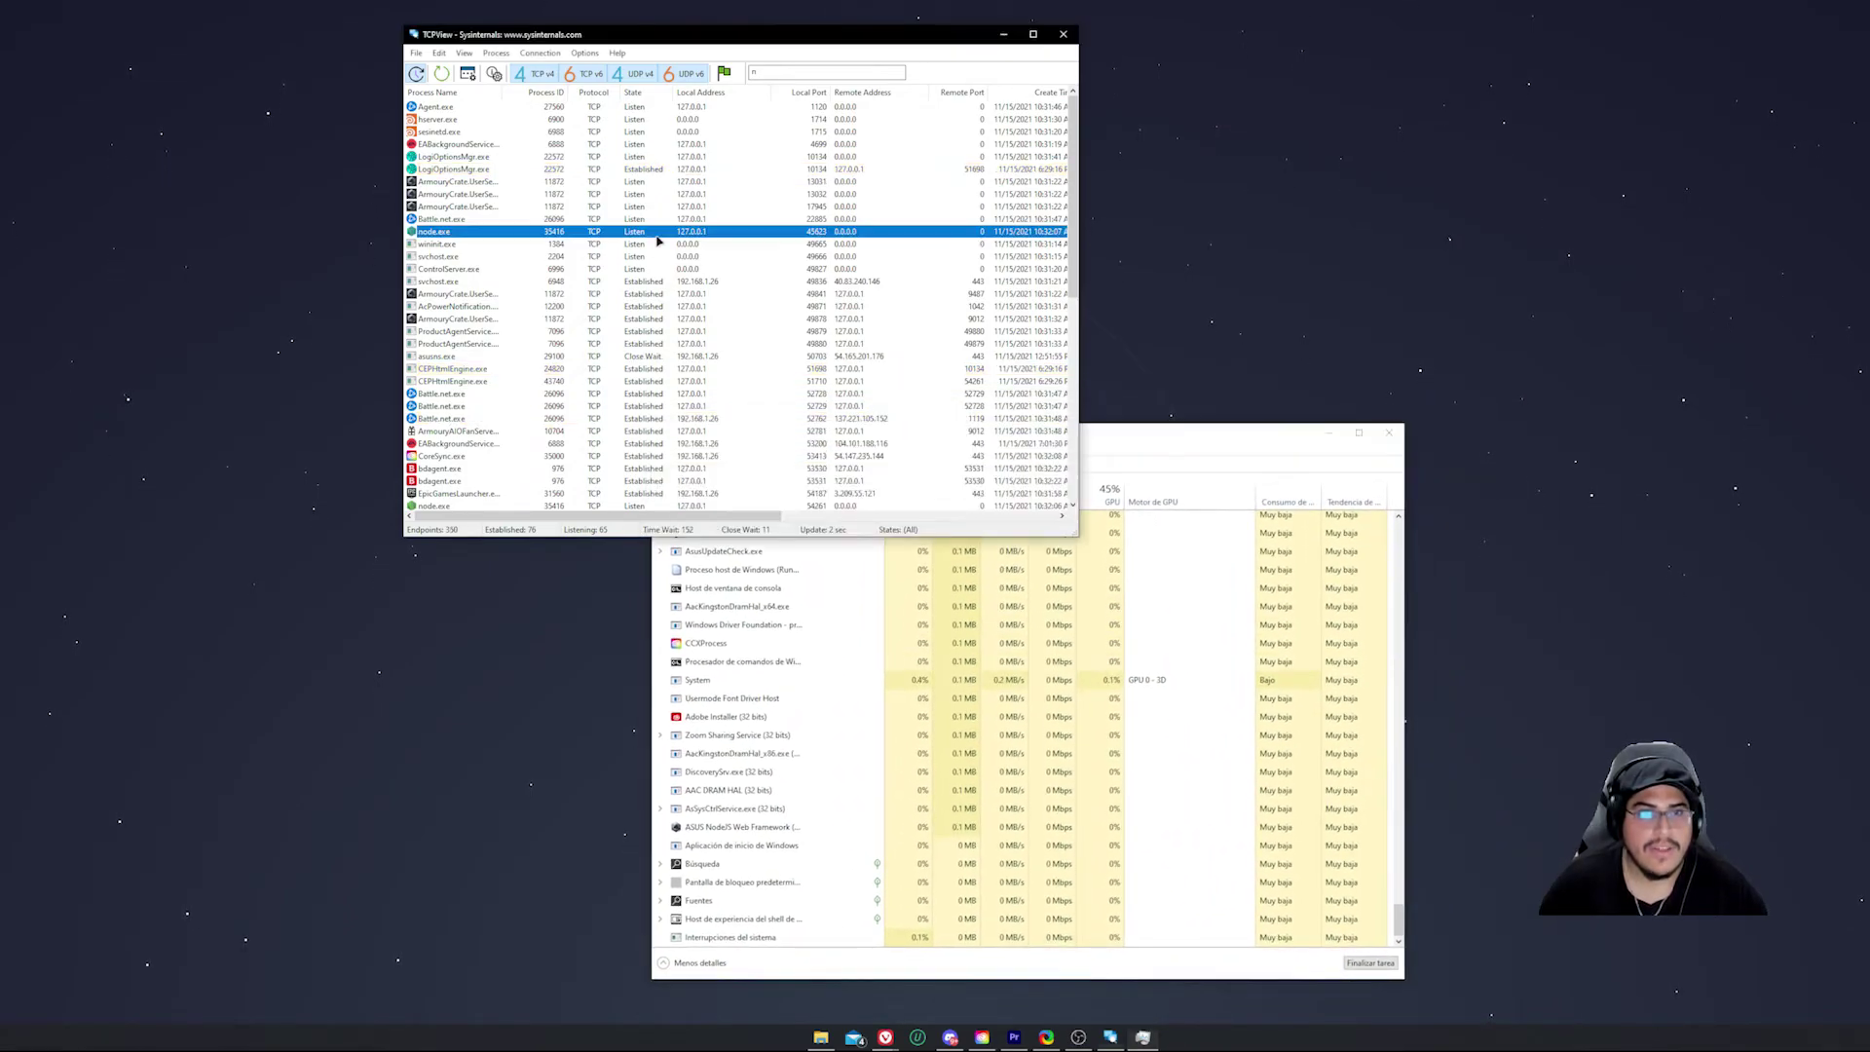
left_click(752, 76)
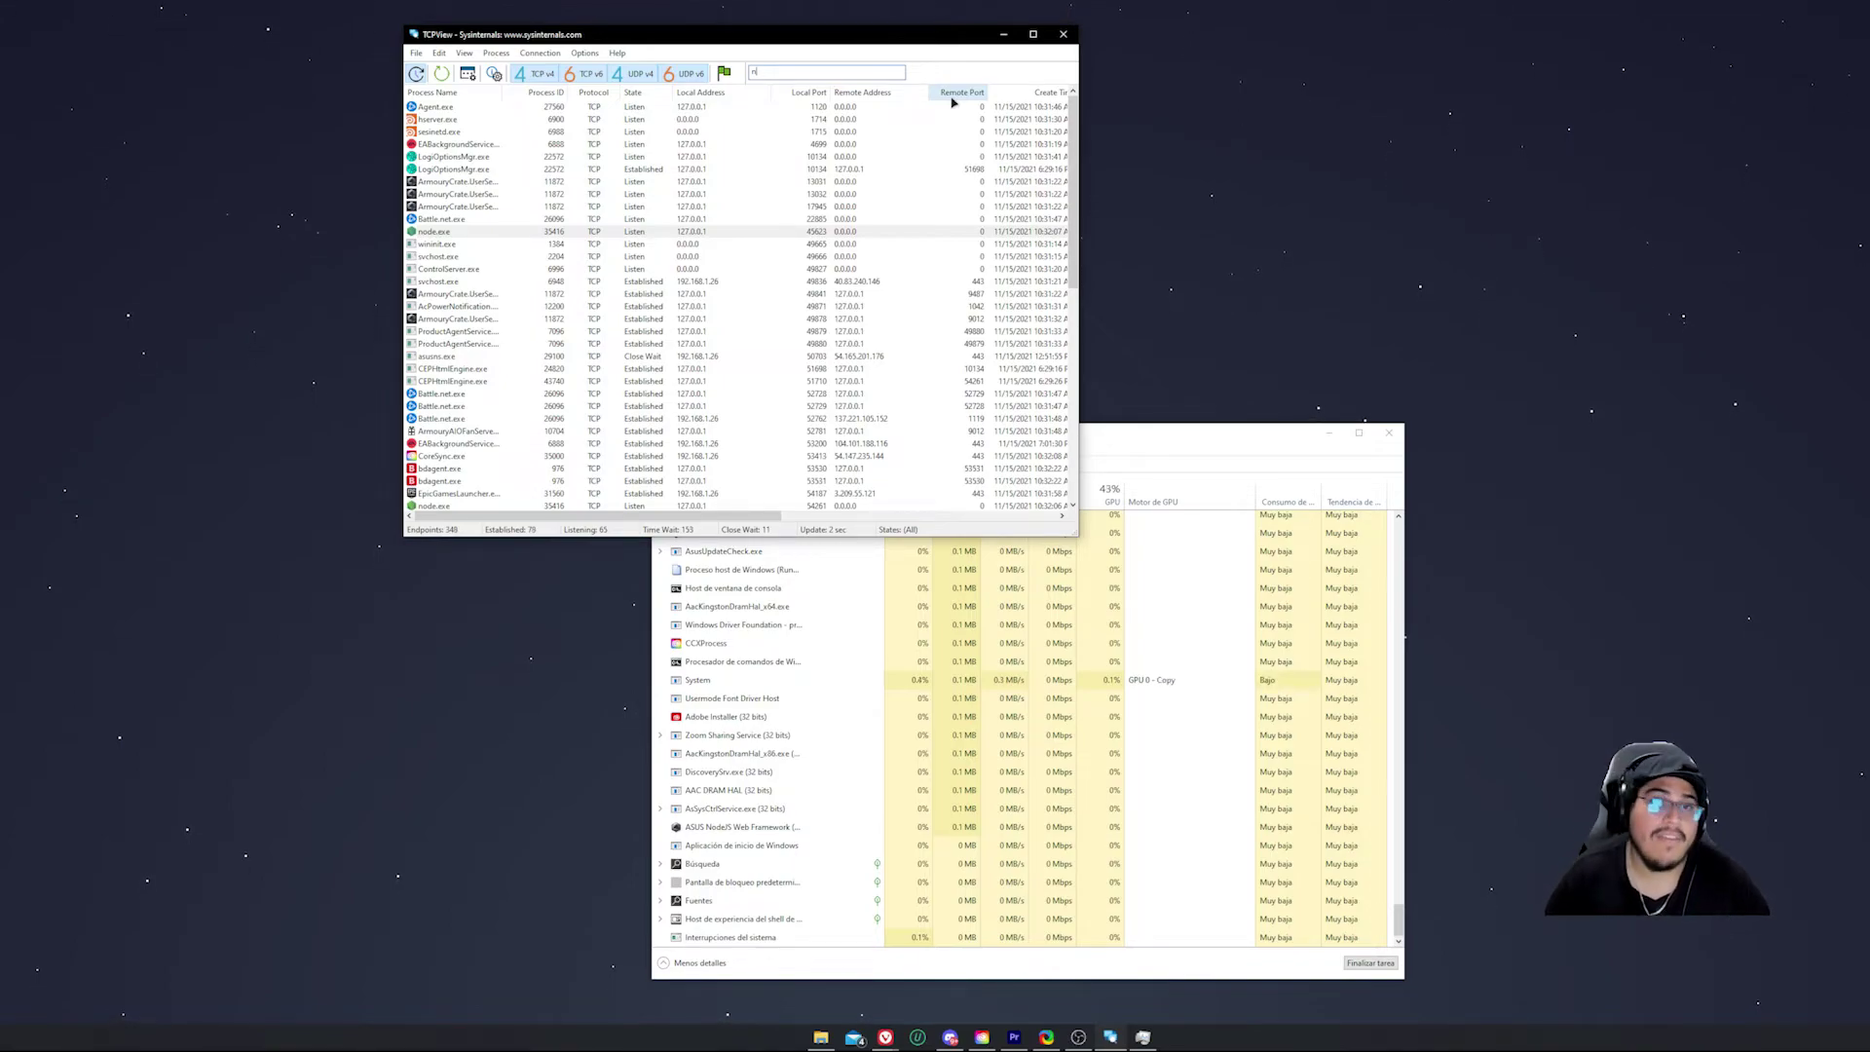
key("BackSpace")
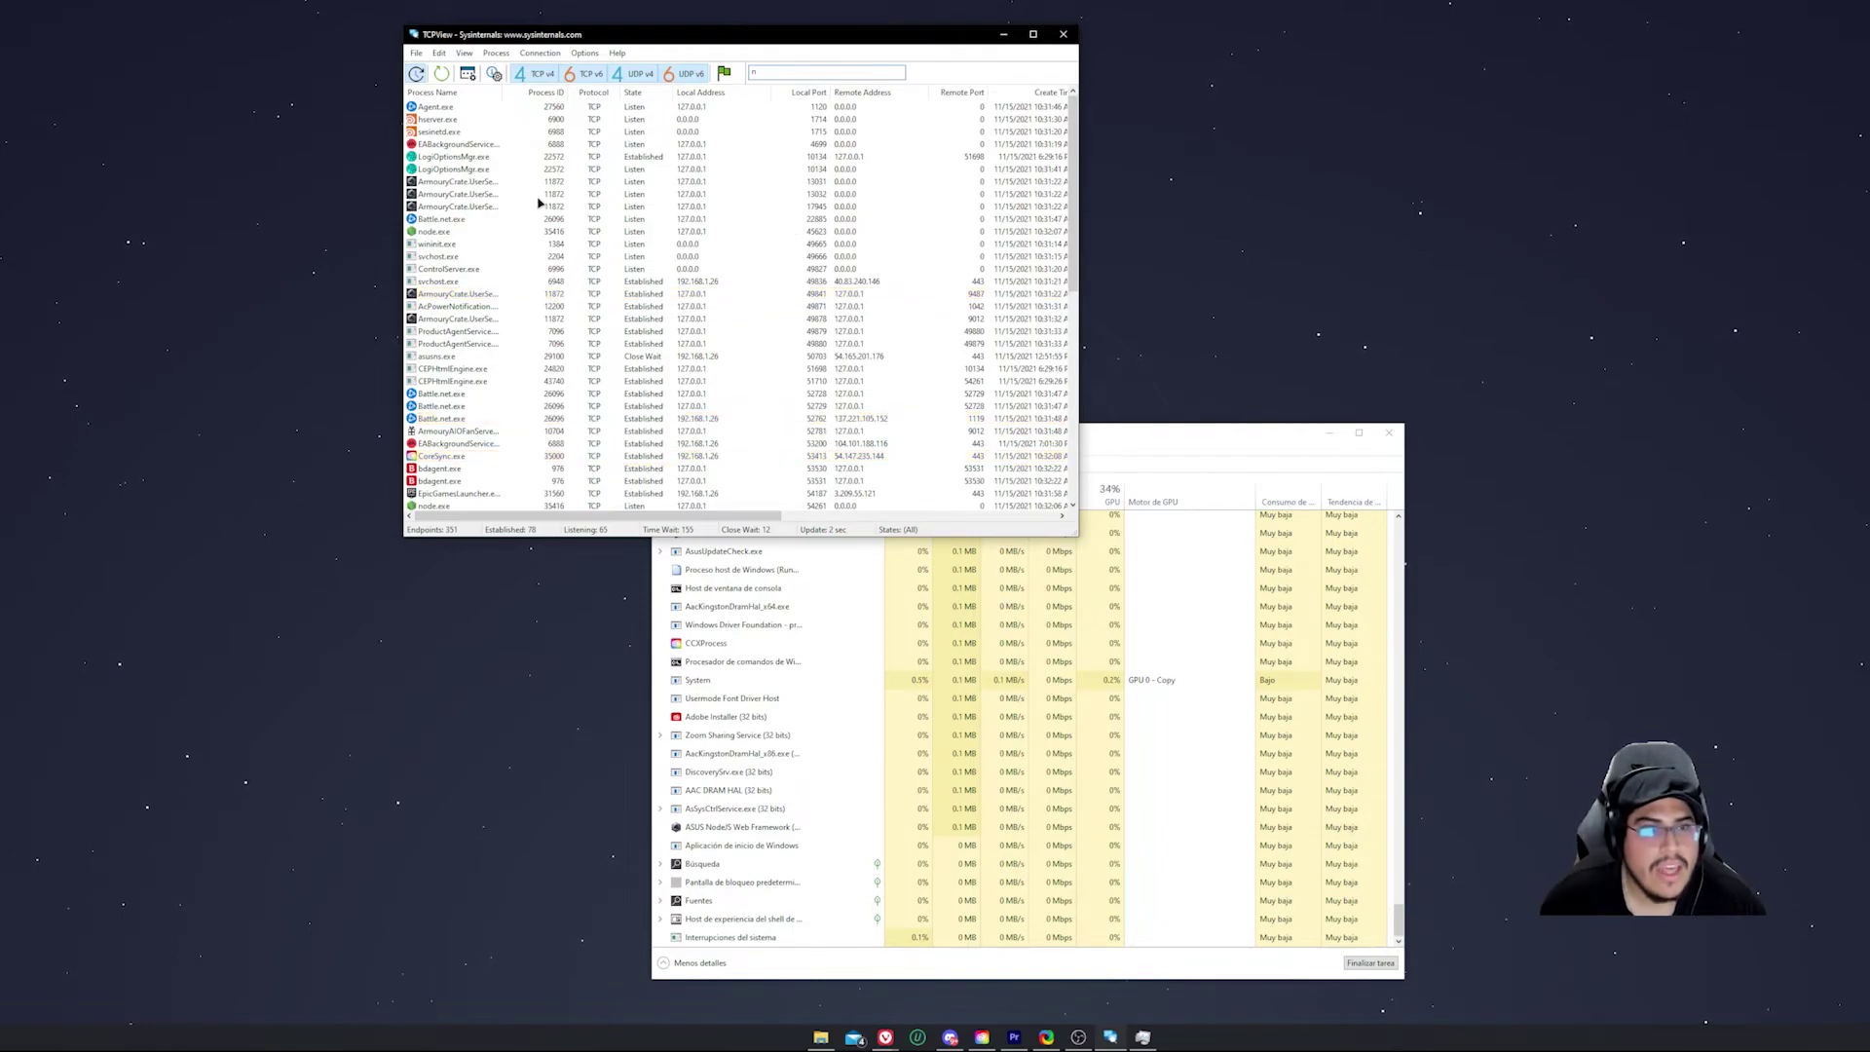
Scroll through TCPView's endpoint list and Module Name column, then bring Task Manager forward
scroll(487, 248, "down", 1)
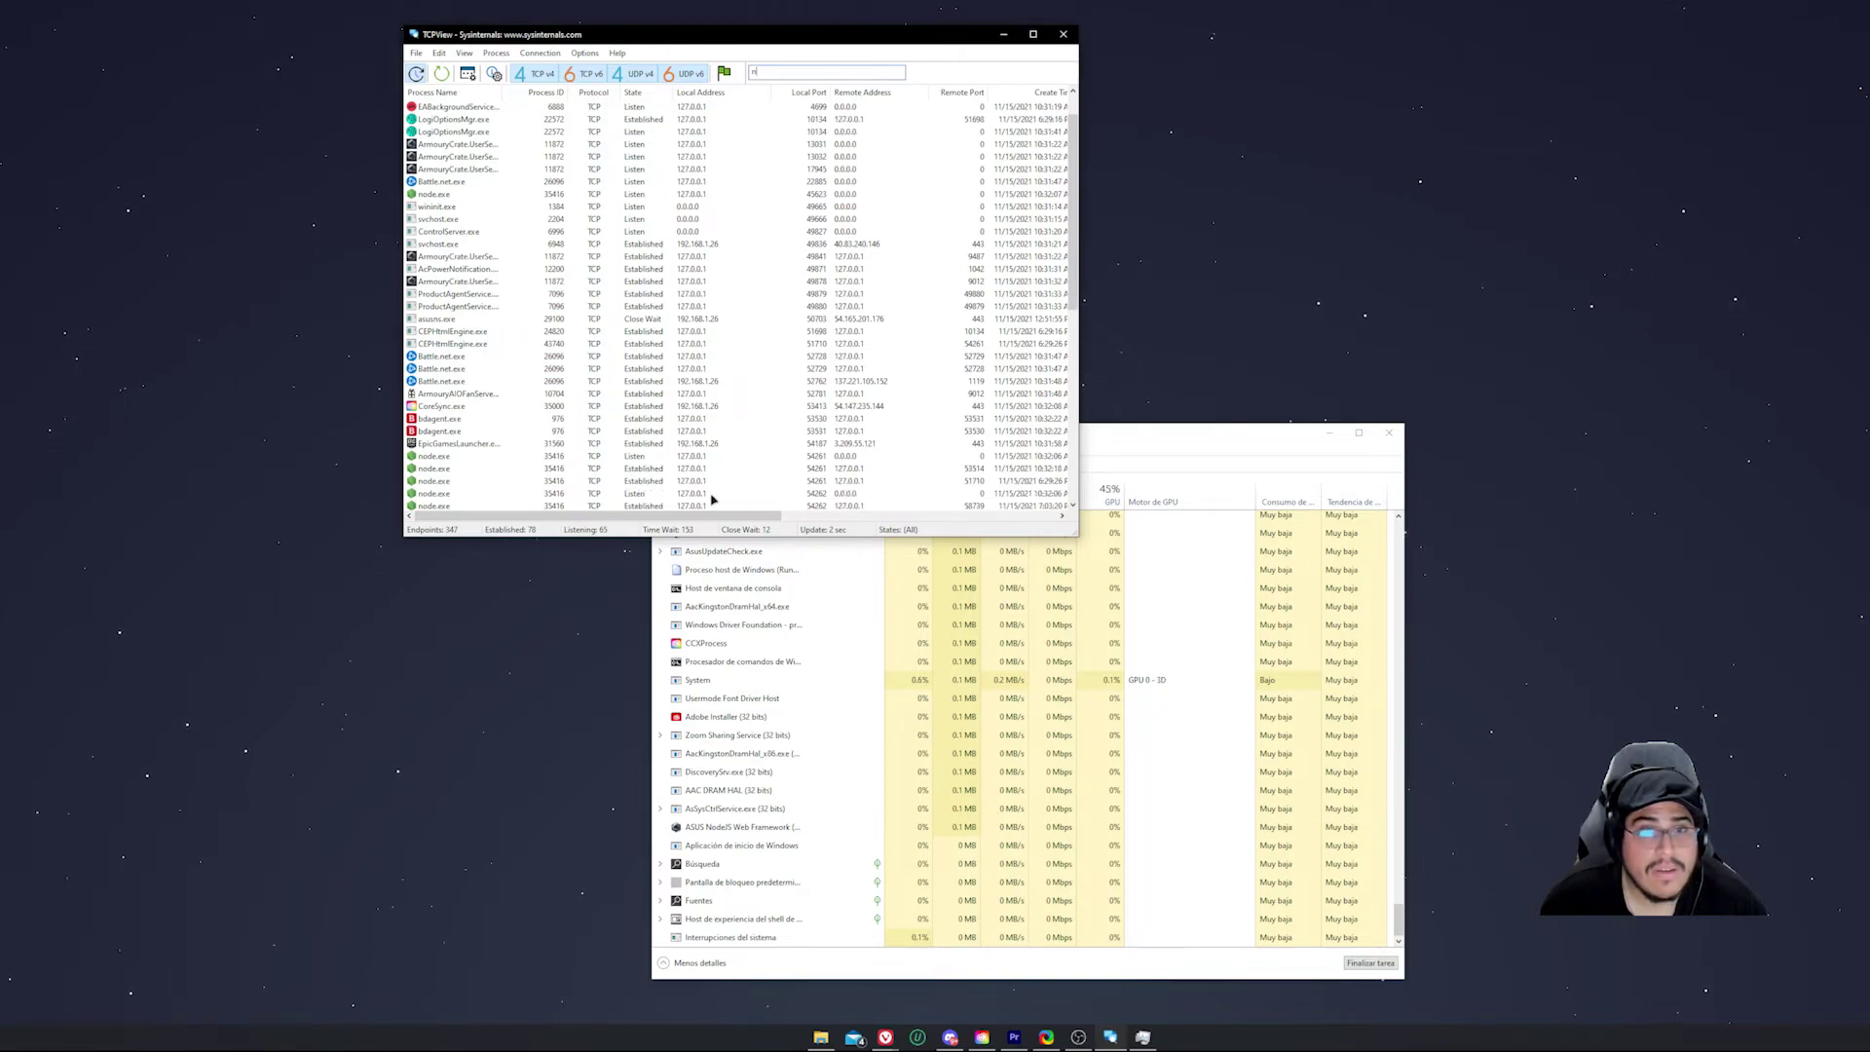
left_click_drag(718, 518, 854, 519)
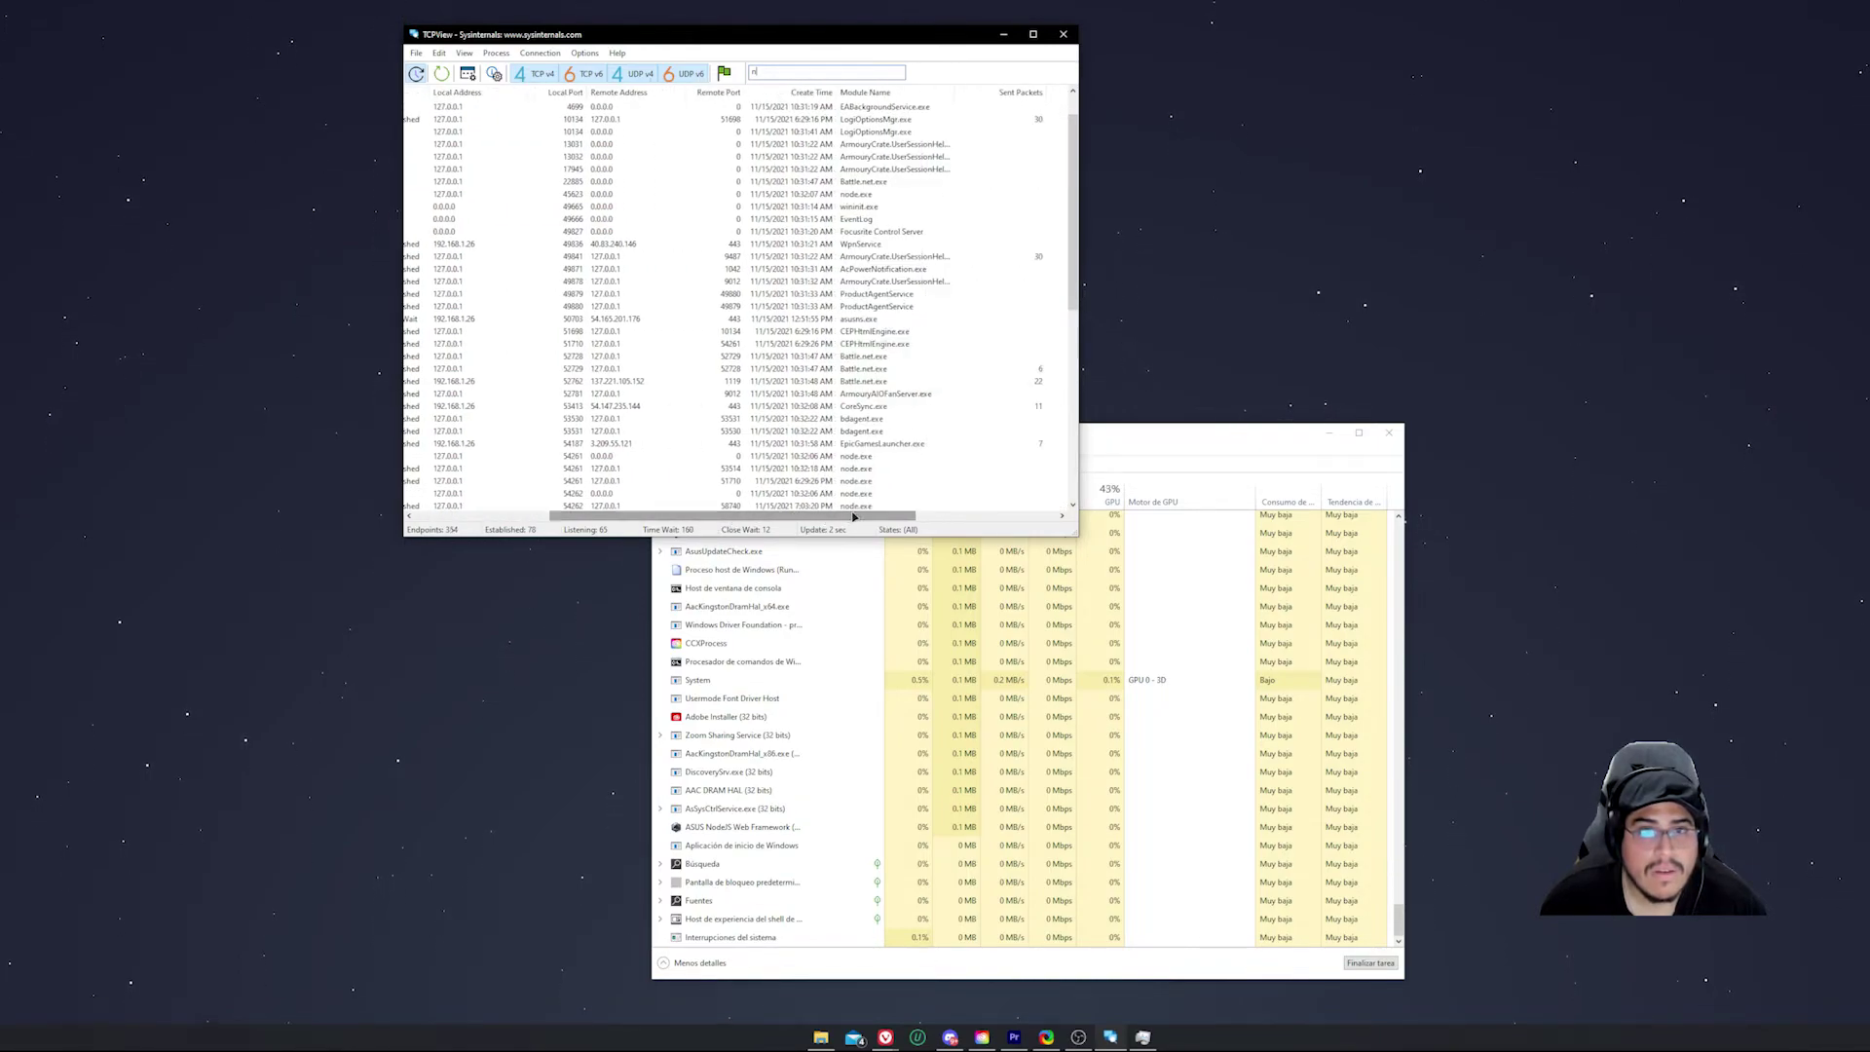
scroll(873, 322, "up", 1)
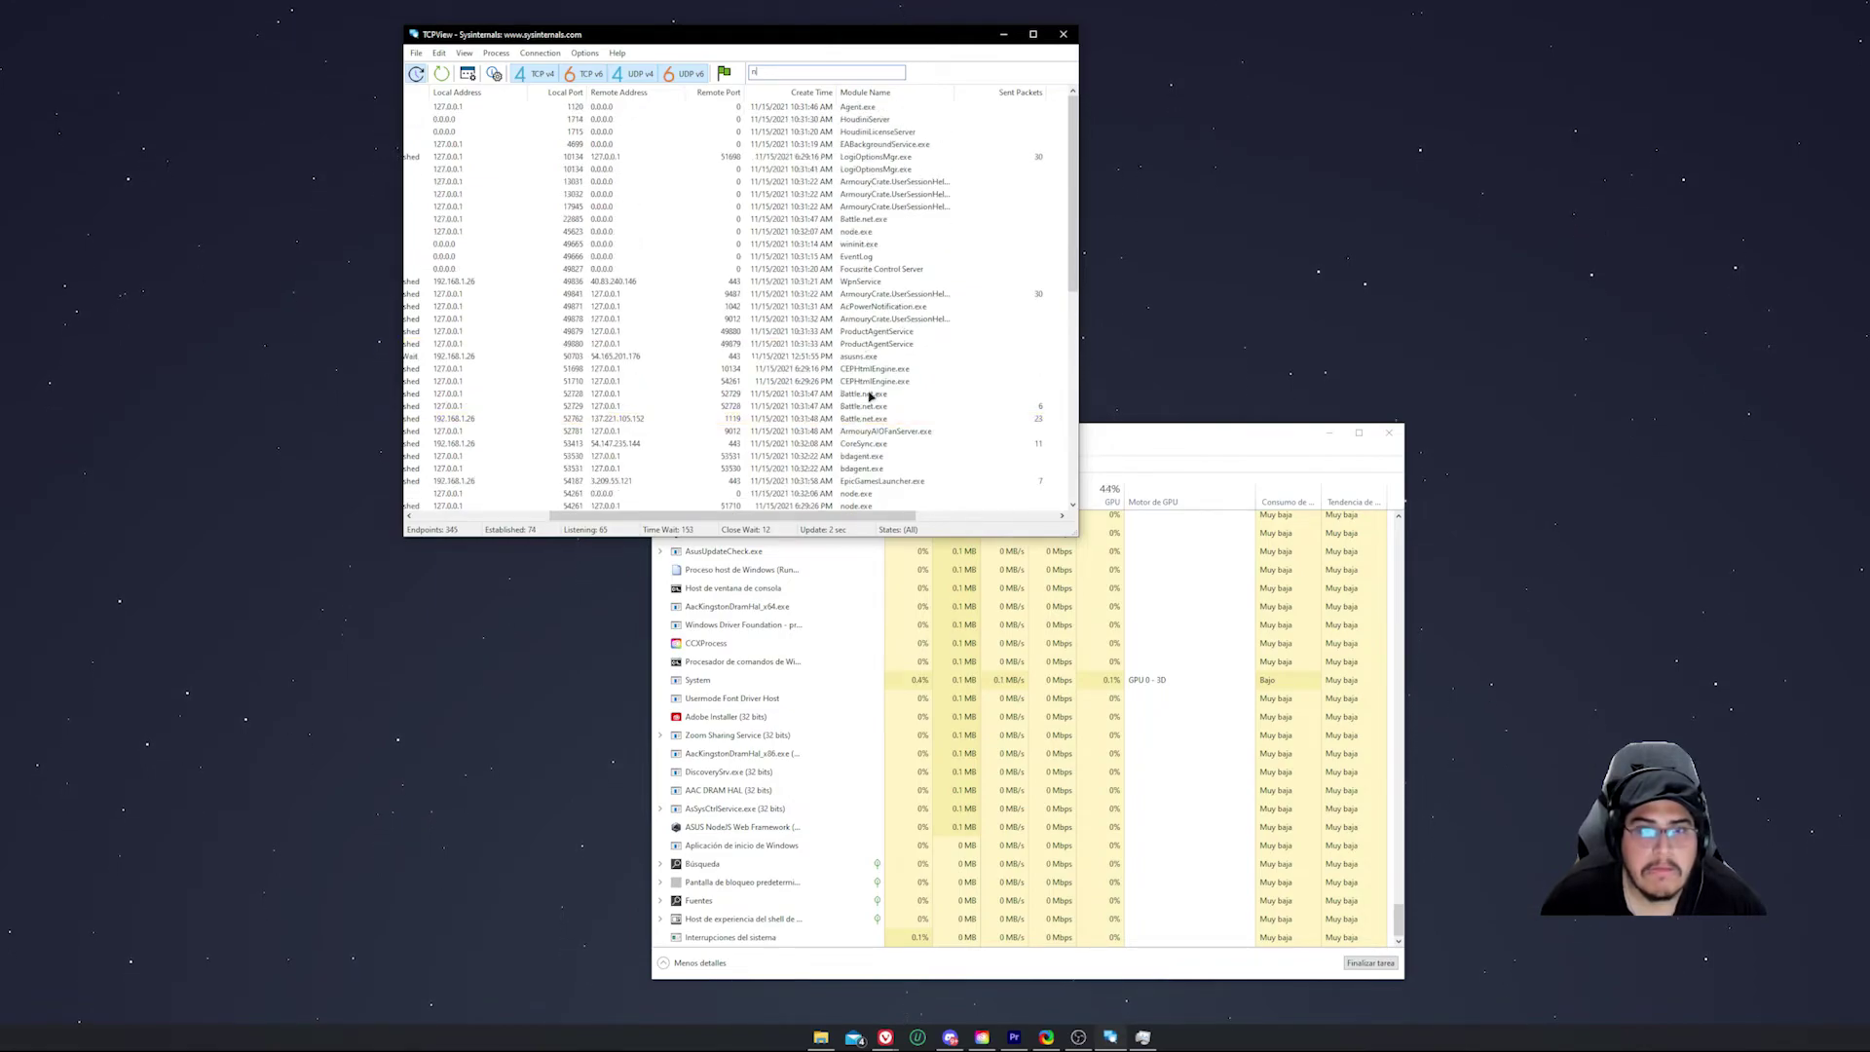
scroll(871, 404, "down", 3)
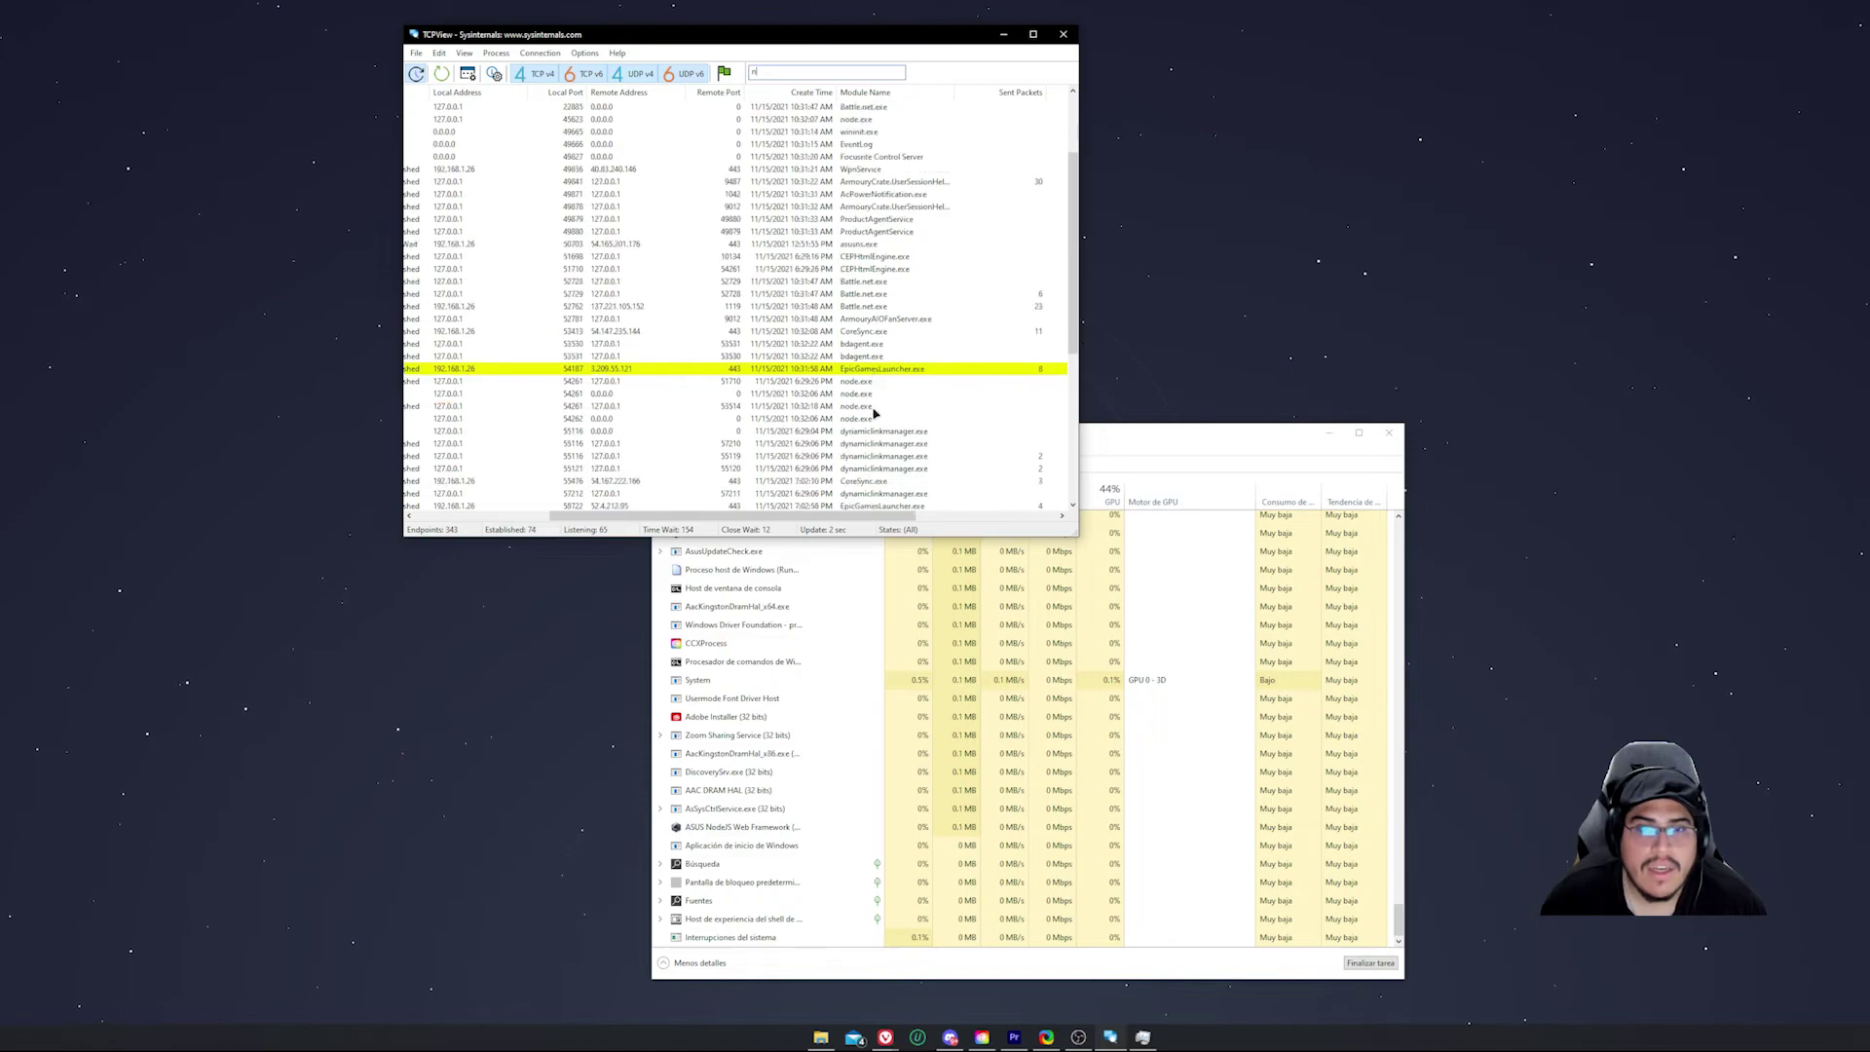
scroll(888, 433, "down", 6)
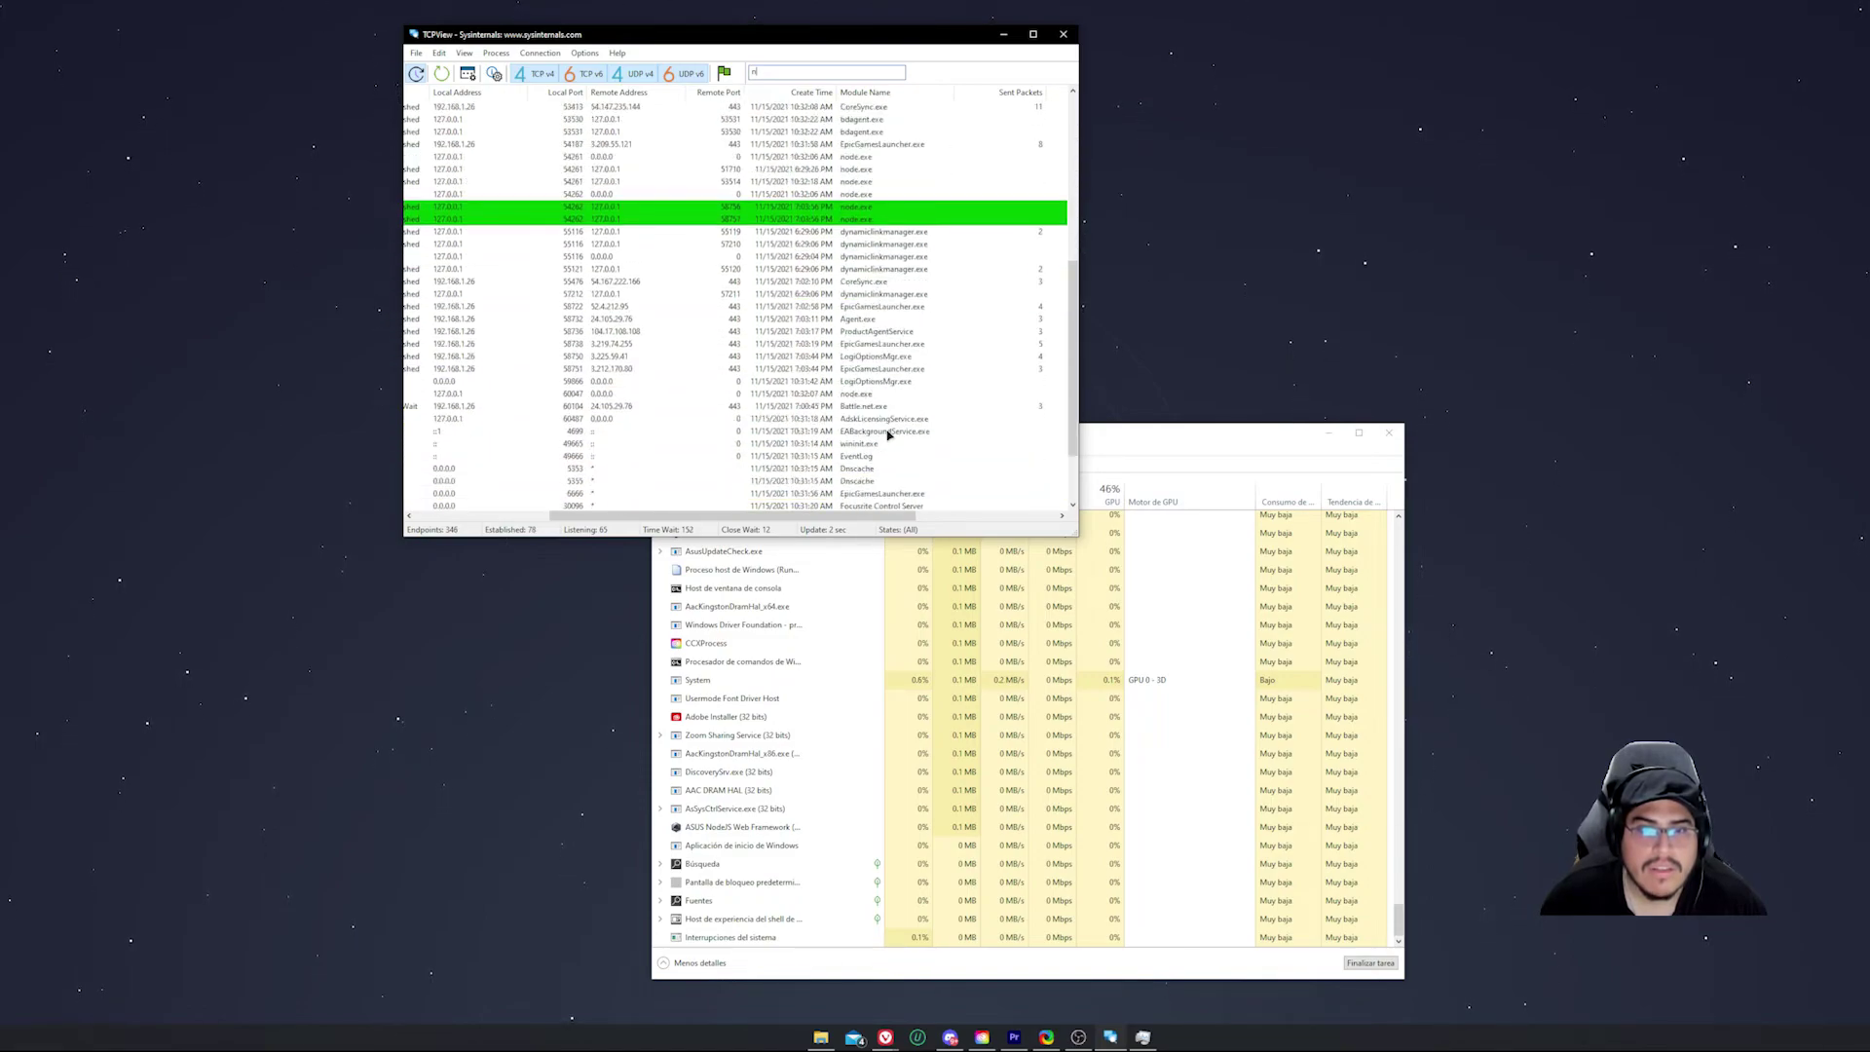
scroll(888, 436, "down", 2)
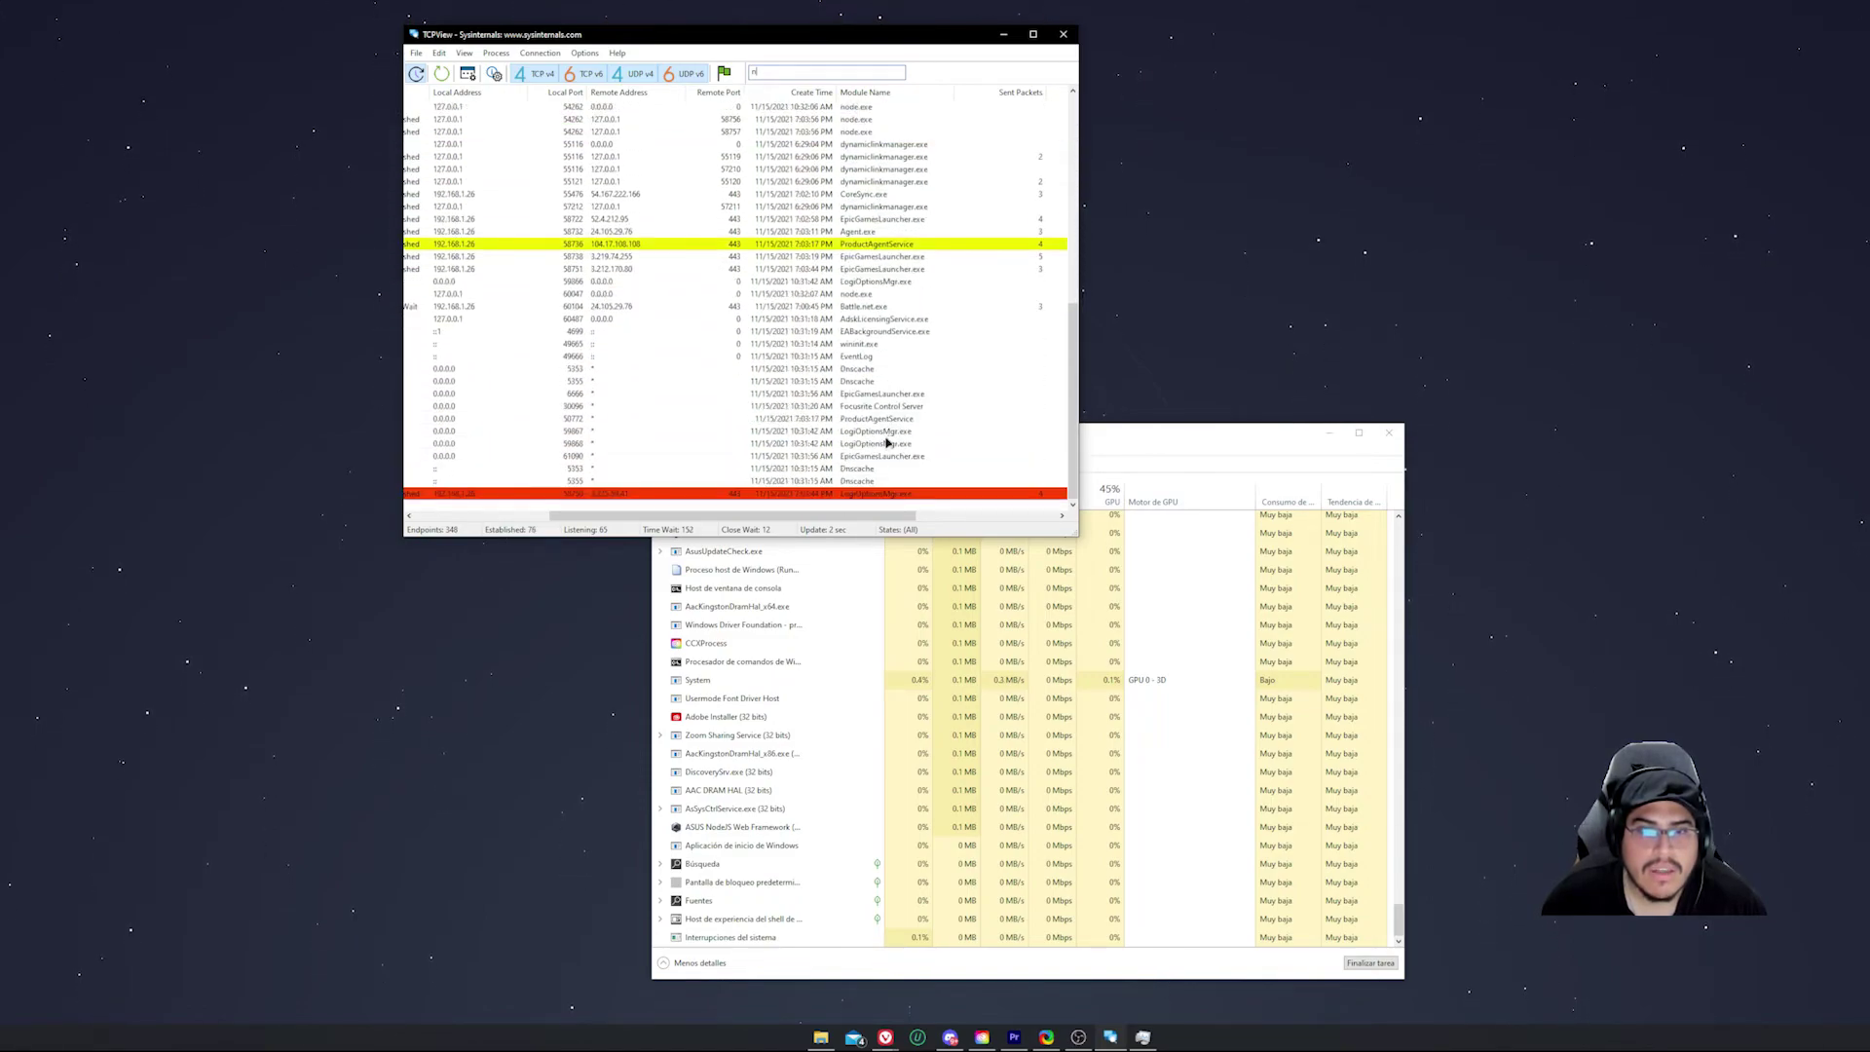
scroll(901, 346, "up", 10)
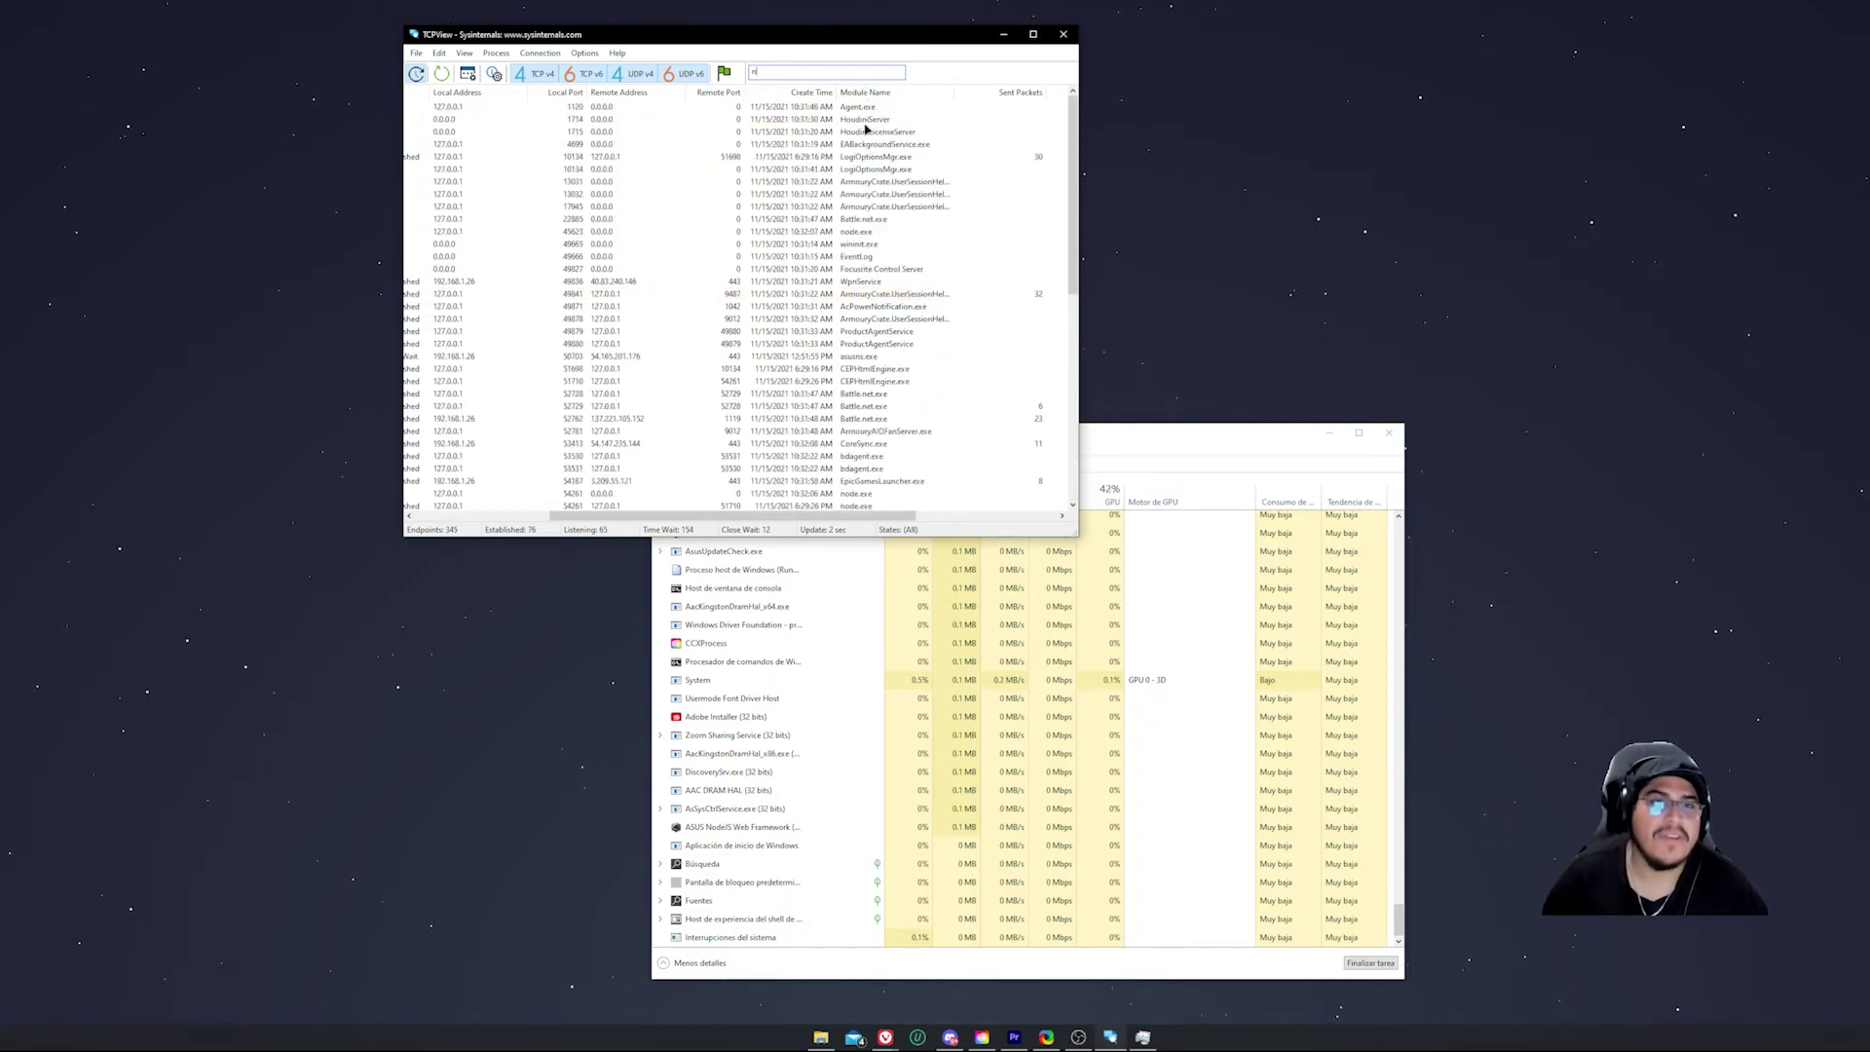
left_click_drag(780, 517, 457, 515)
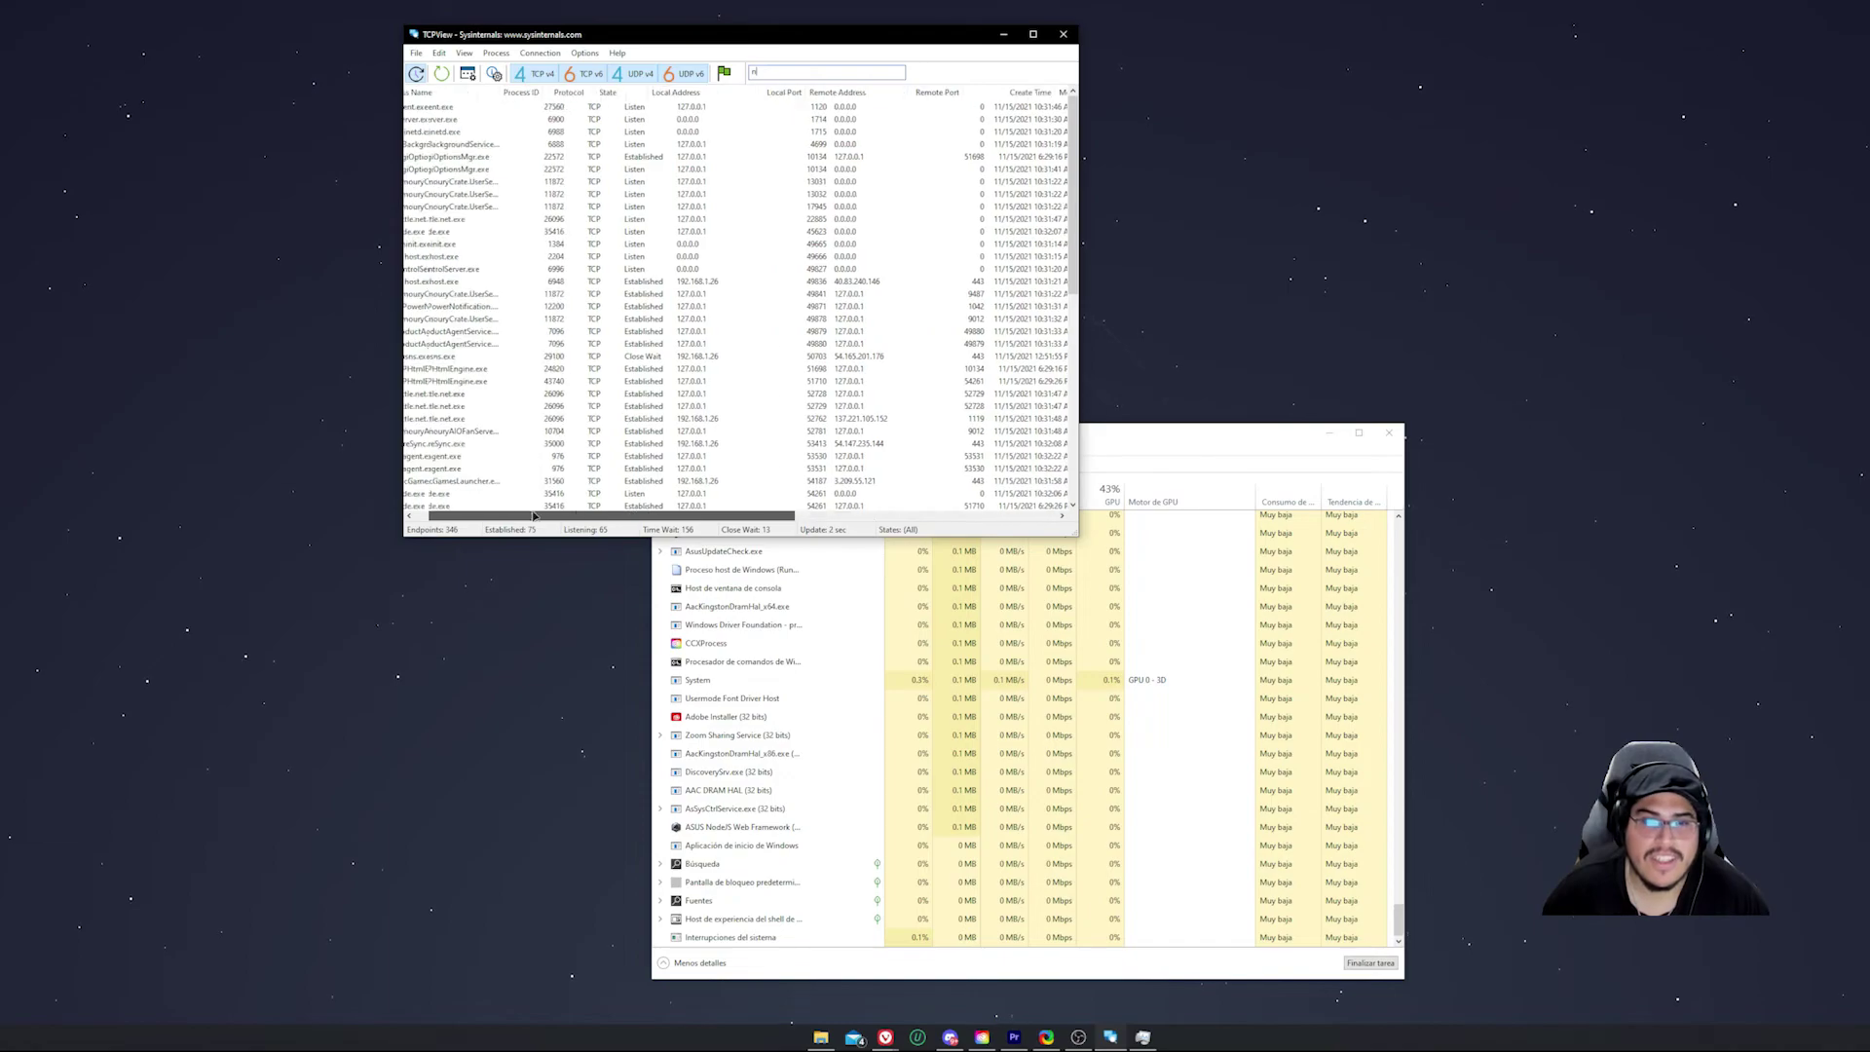
left_click(1106, 451)
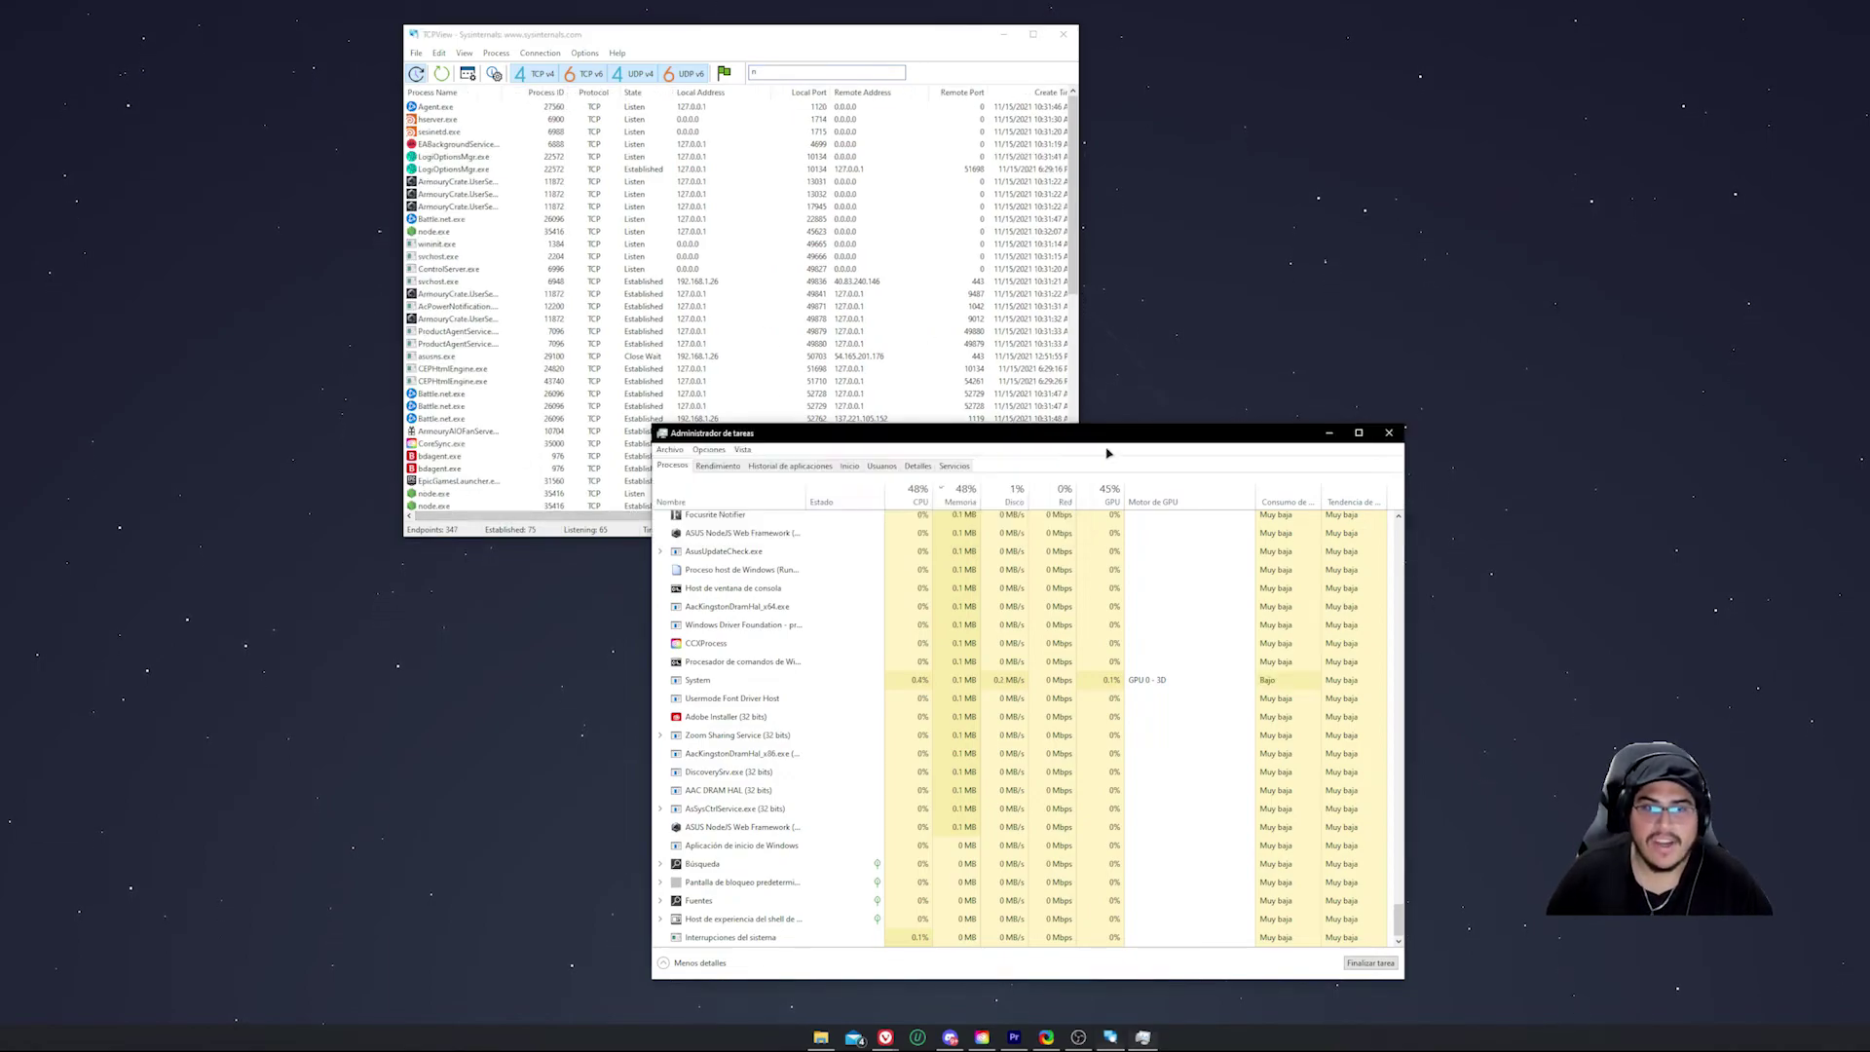
left_click_drag(1060, 432, 971, 367)
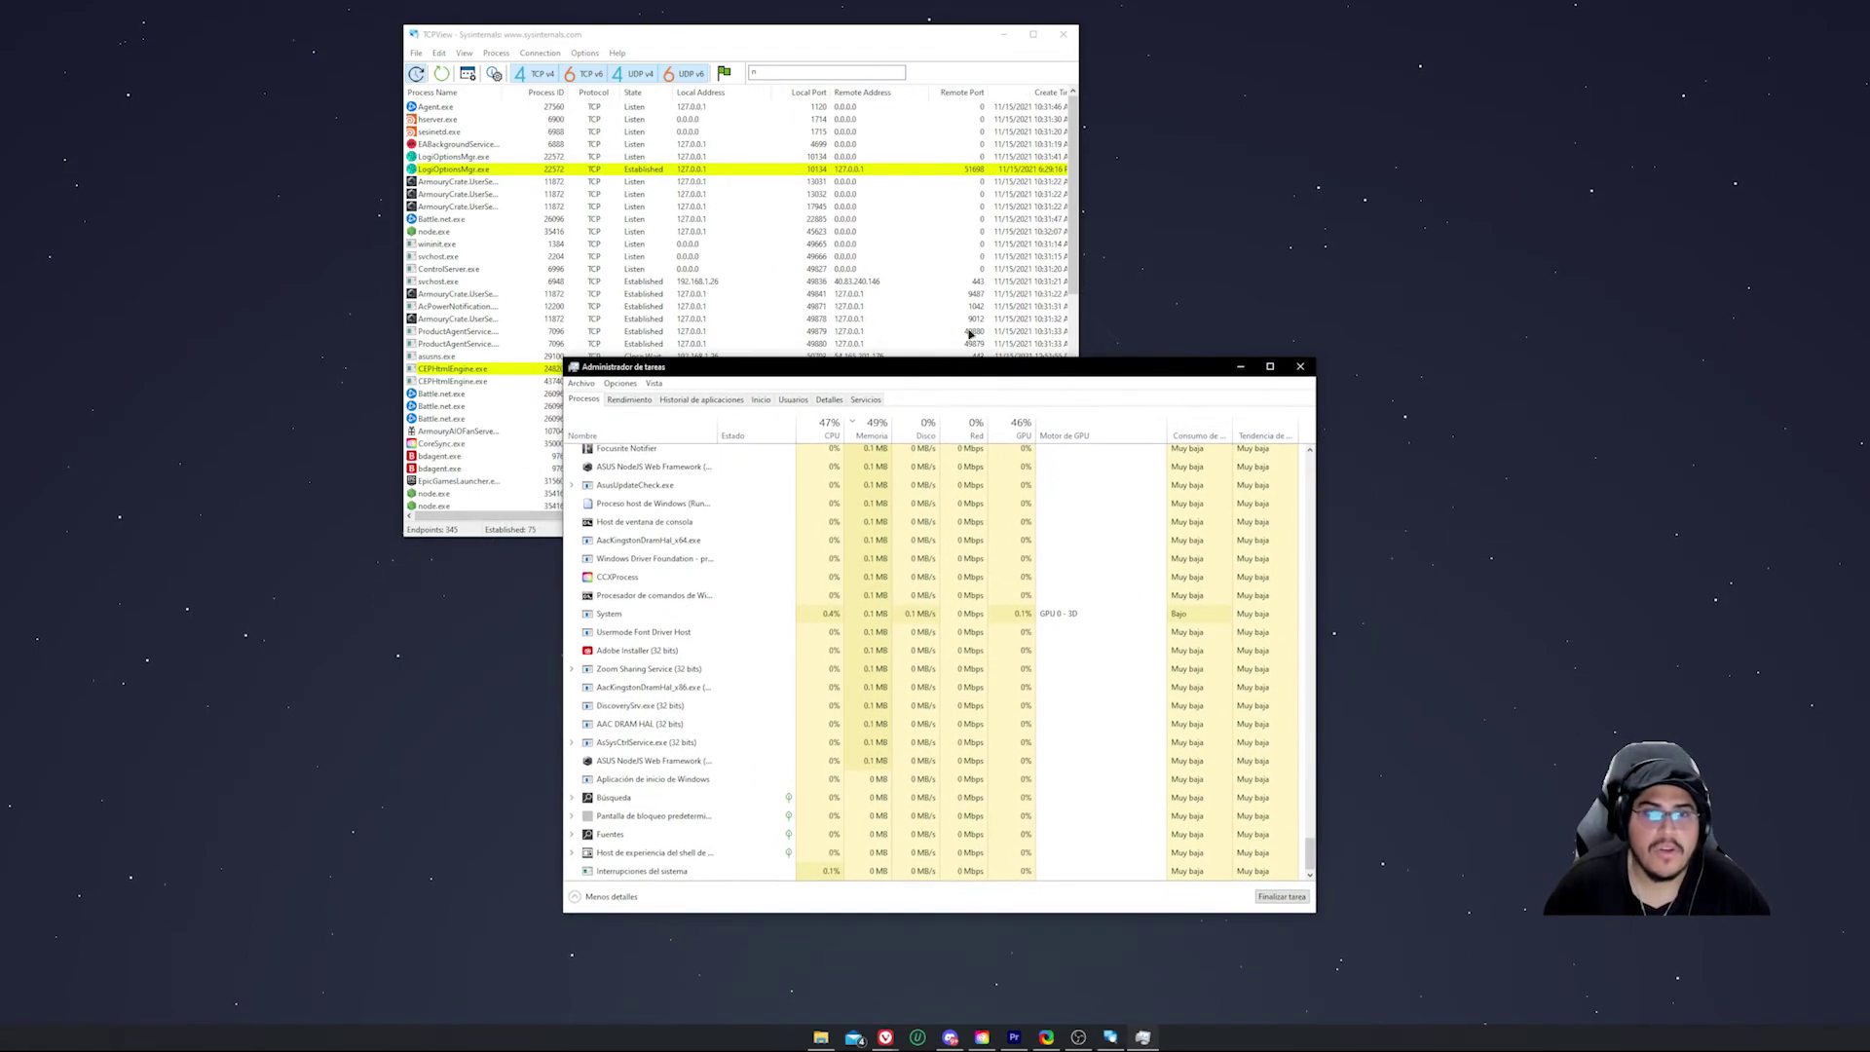
Minimize TCPView and move Task Manager higher, scrolled to the top of Processes
left_click(1003, 34)
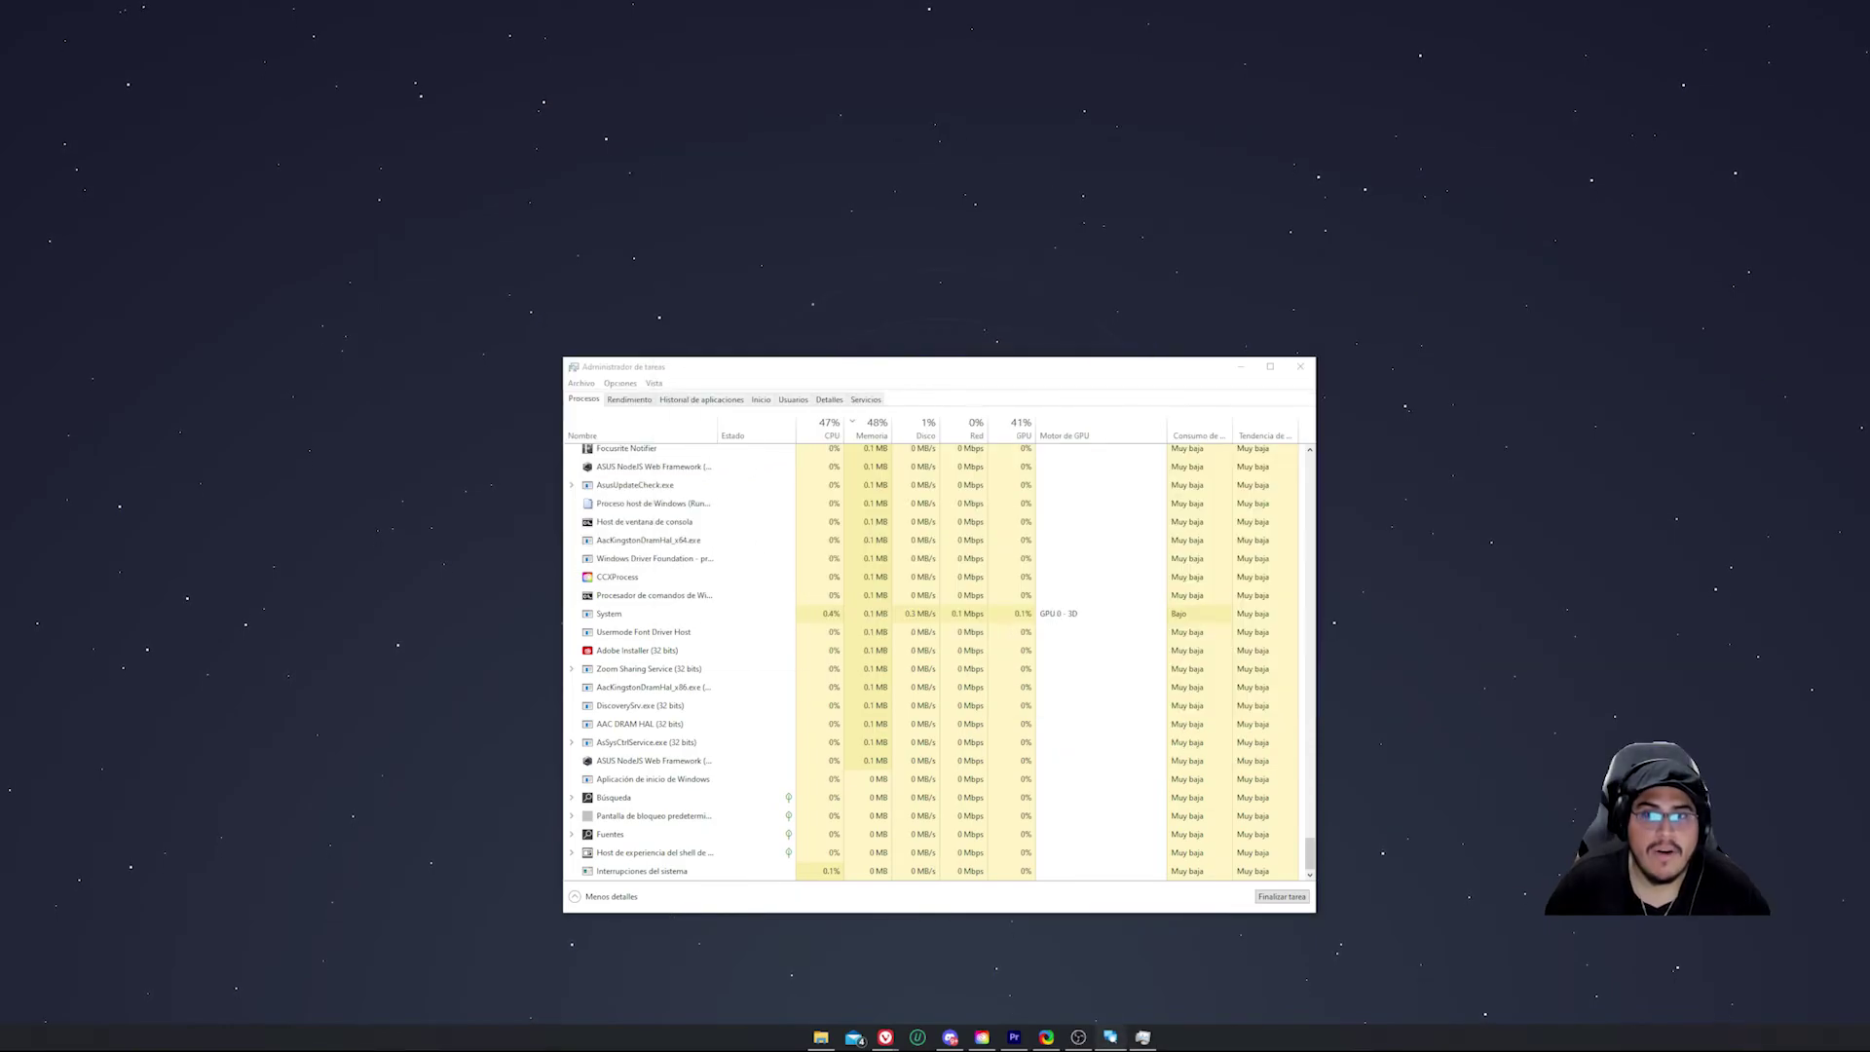
left_click_drag(1002, 367, 1003, 205)
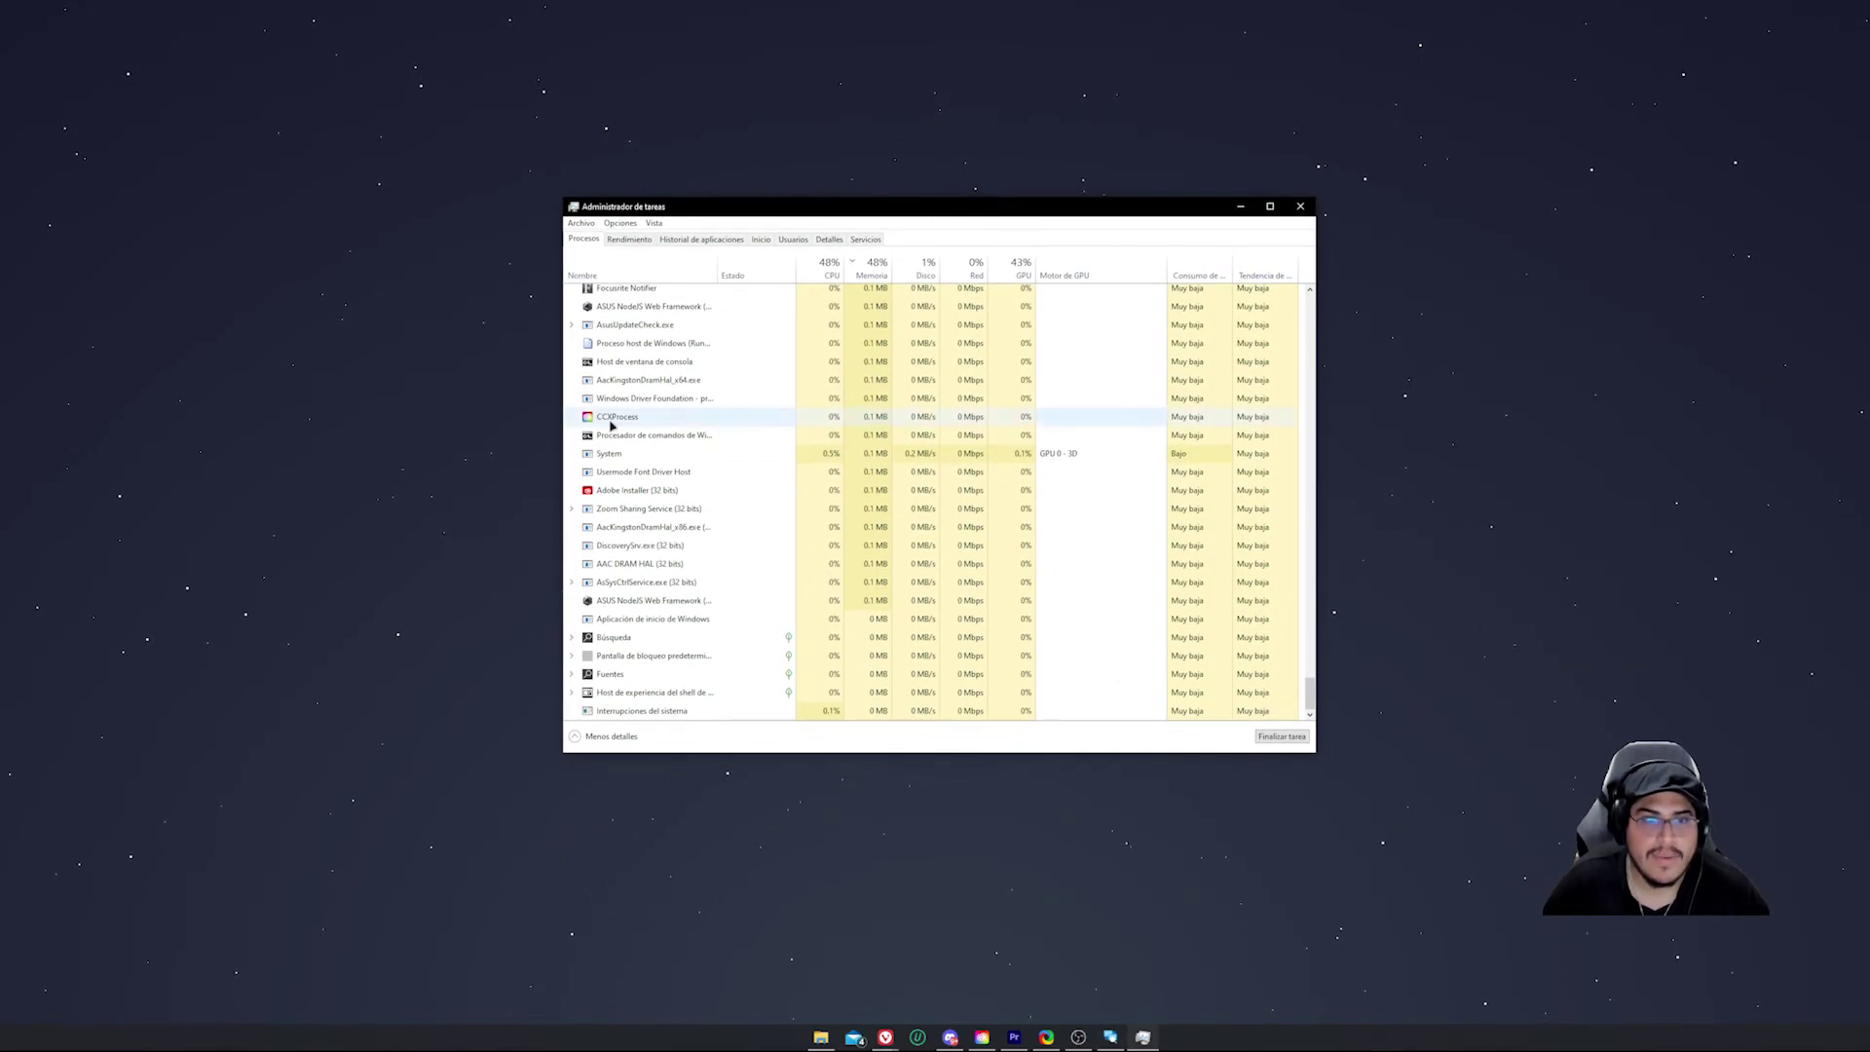
scroll(672, 463, "up", 3)
scroll(672, 462, "up", 20)
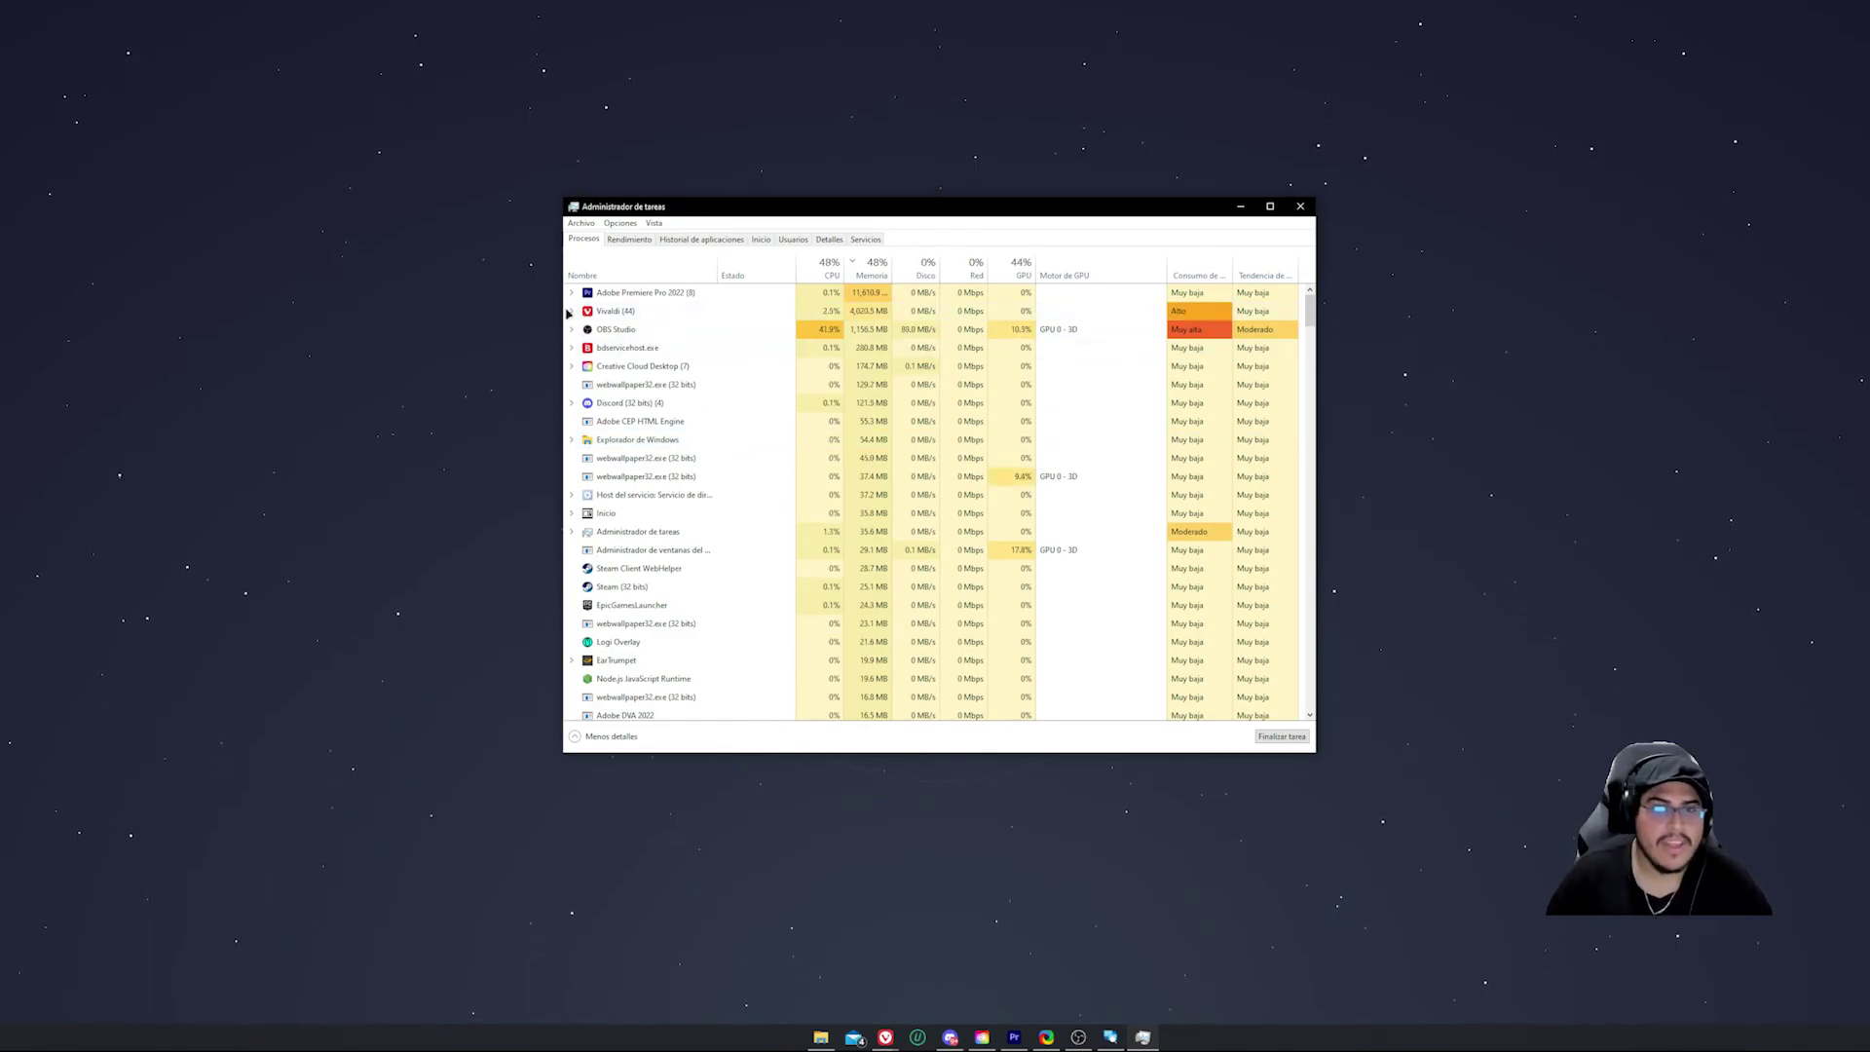
Scroll down the Processes list to the background entries, checking for remaining NVIDIA processes
scroll(679, 506, "down", 6)
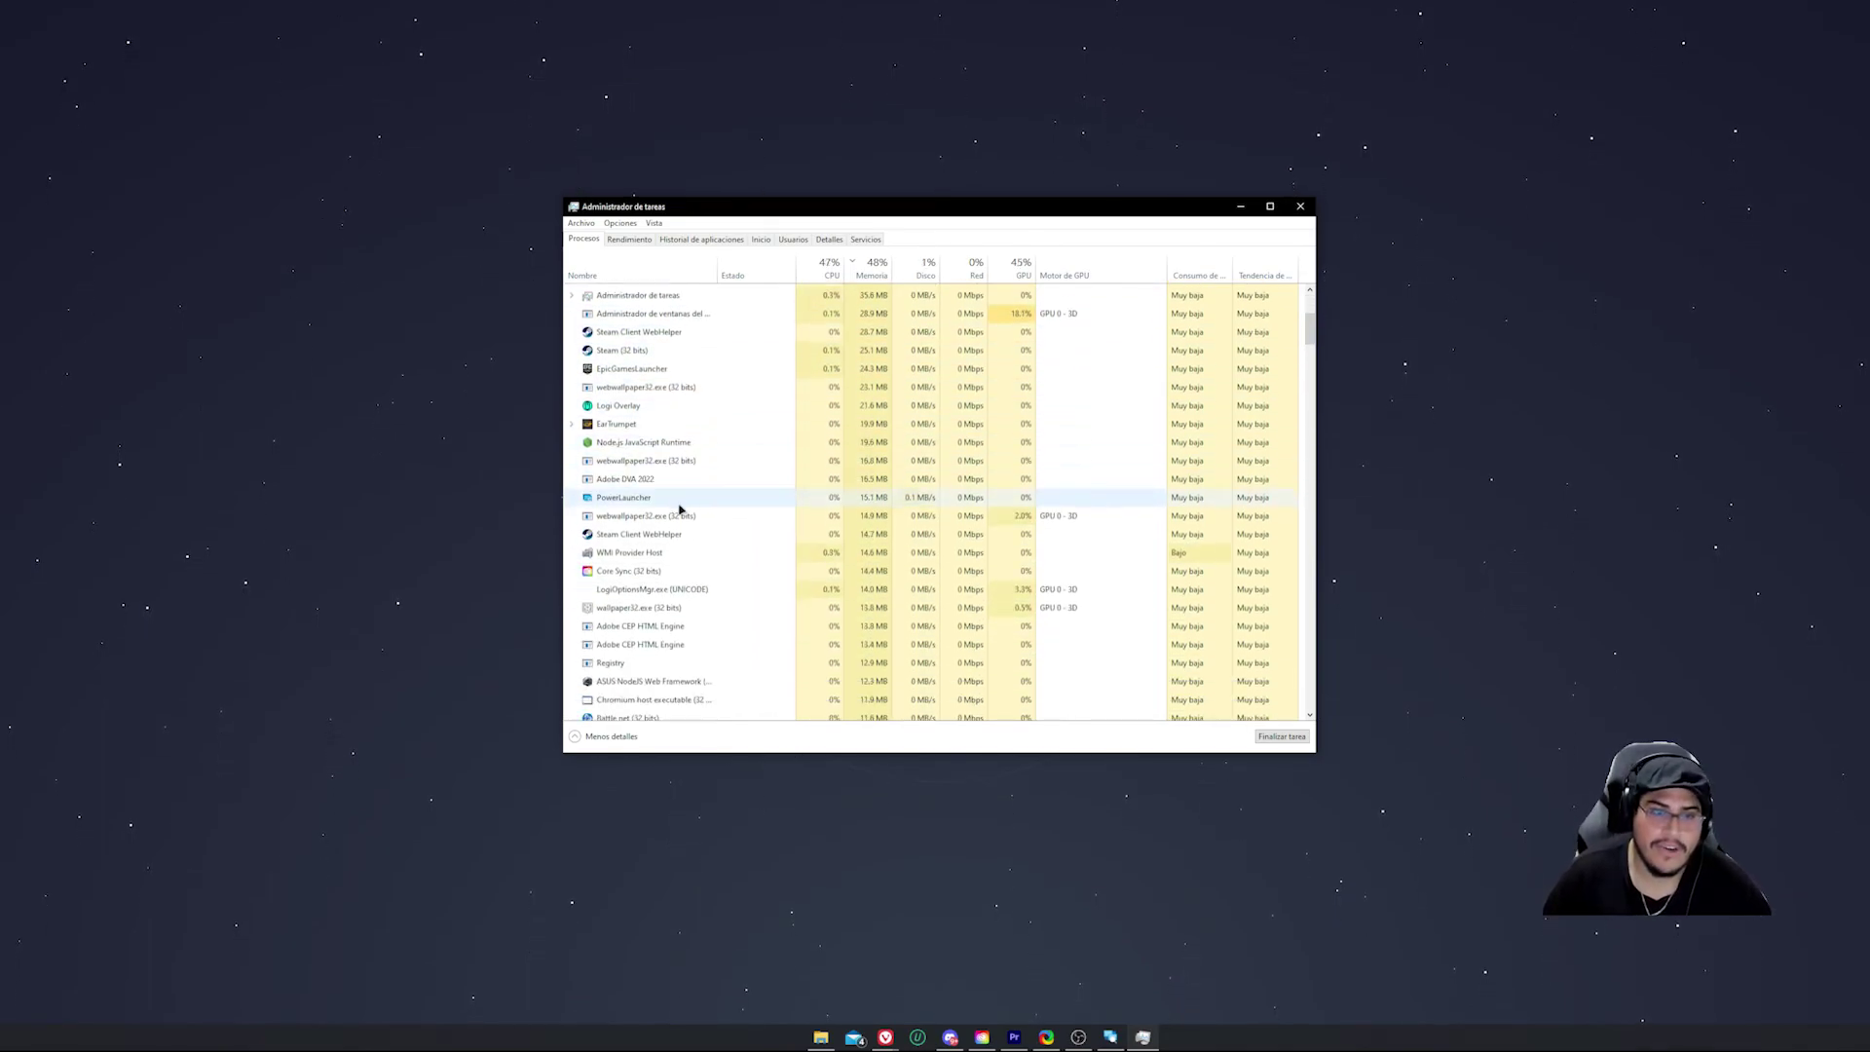
scroll(679, 513, "down", 1)
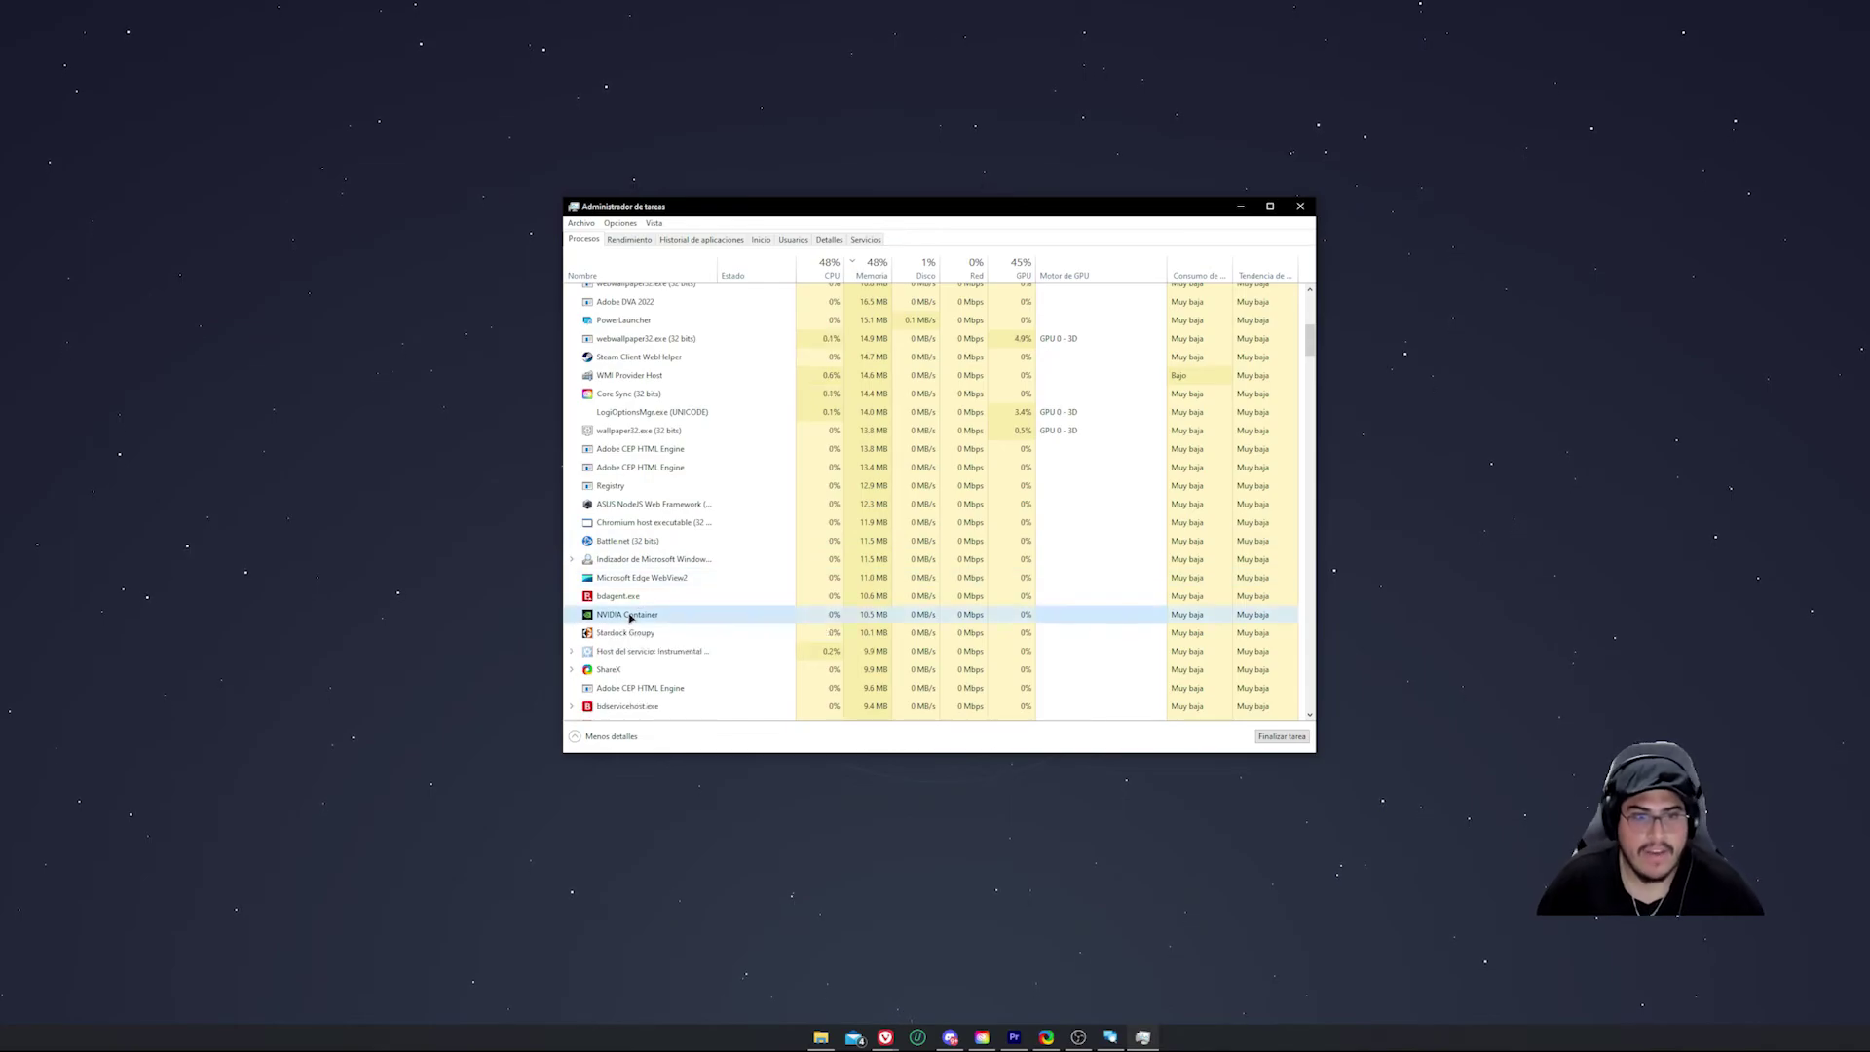
scroll(630, 616, "down", 12)
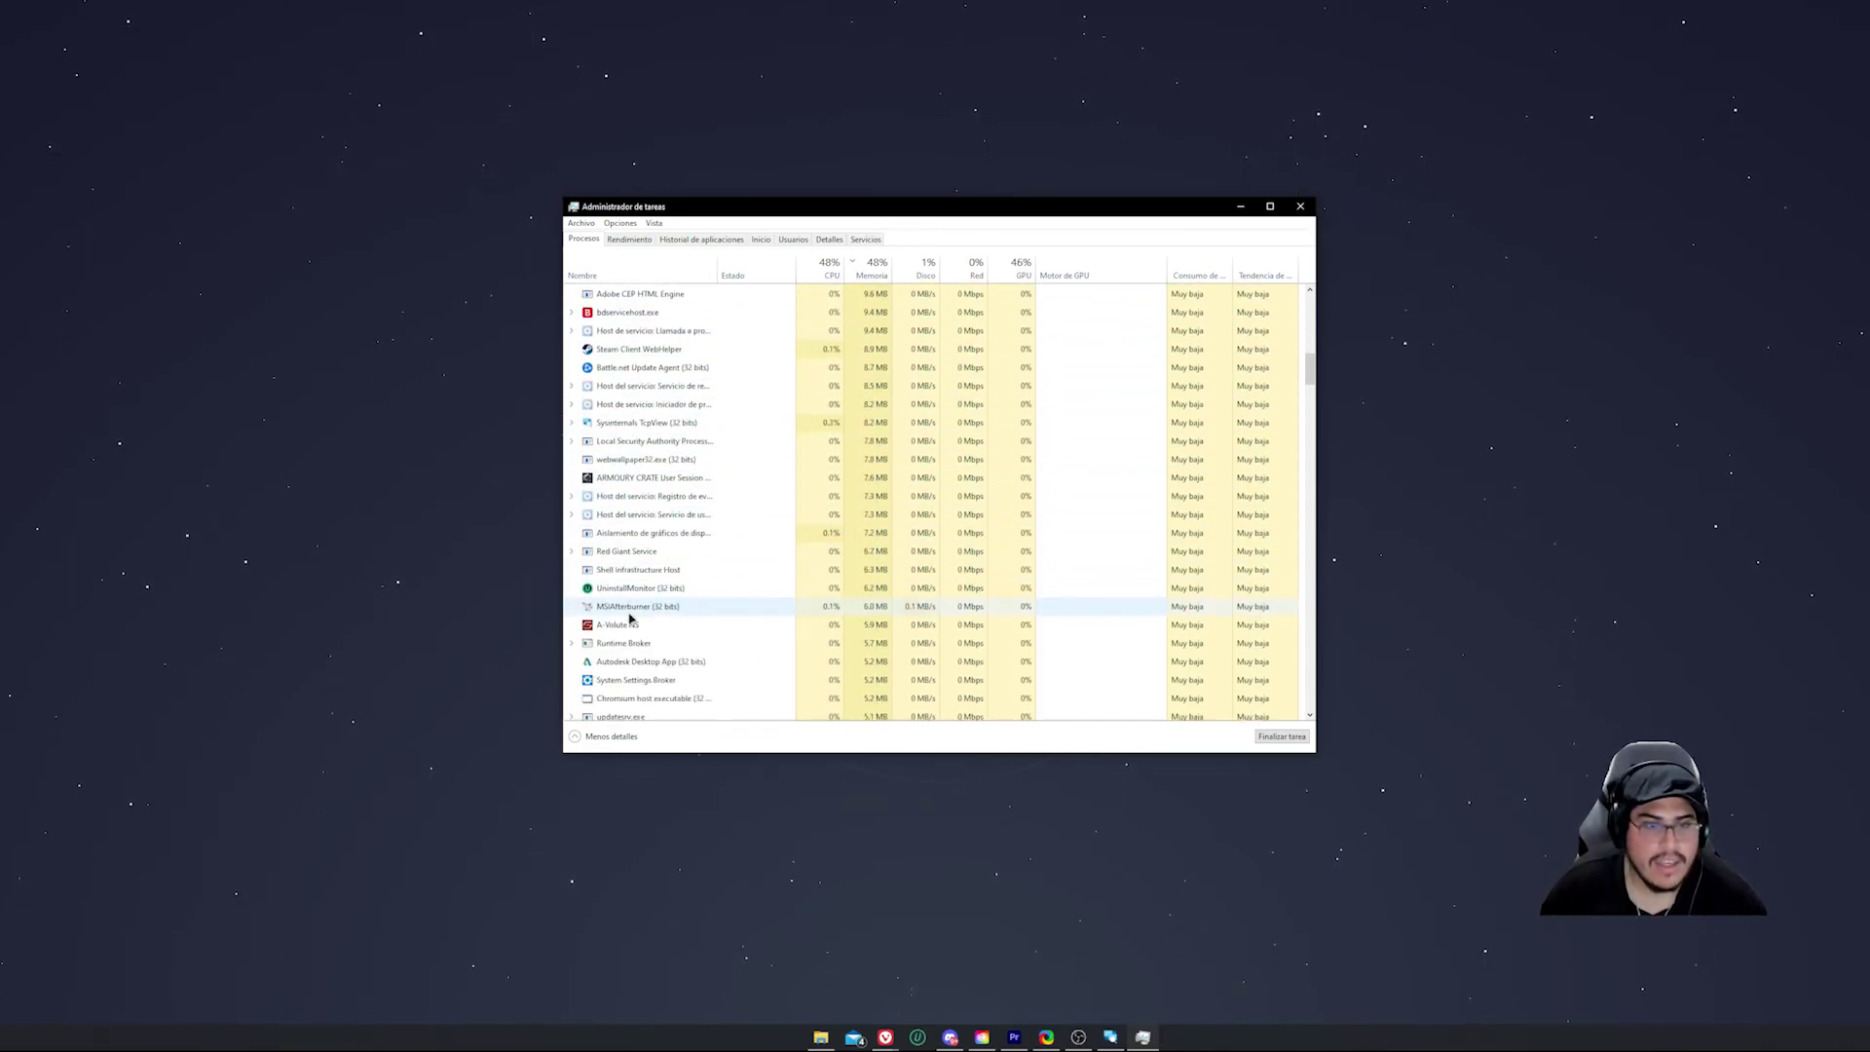
scroll(629, 617, "down", 2)
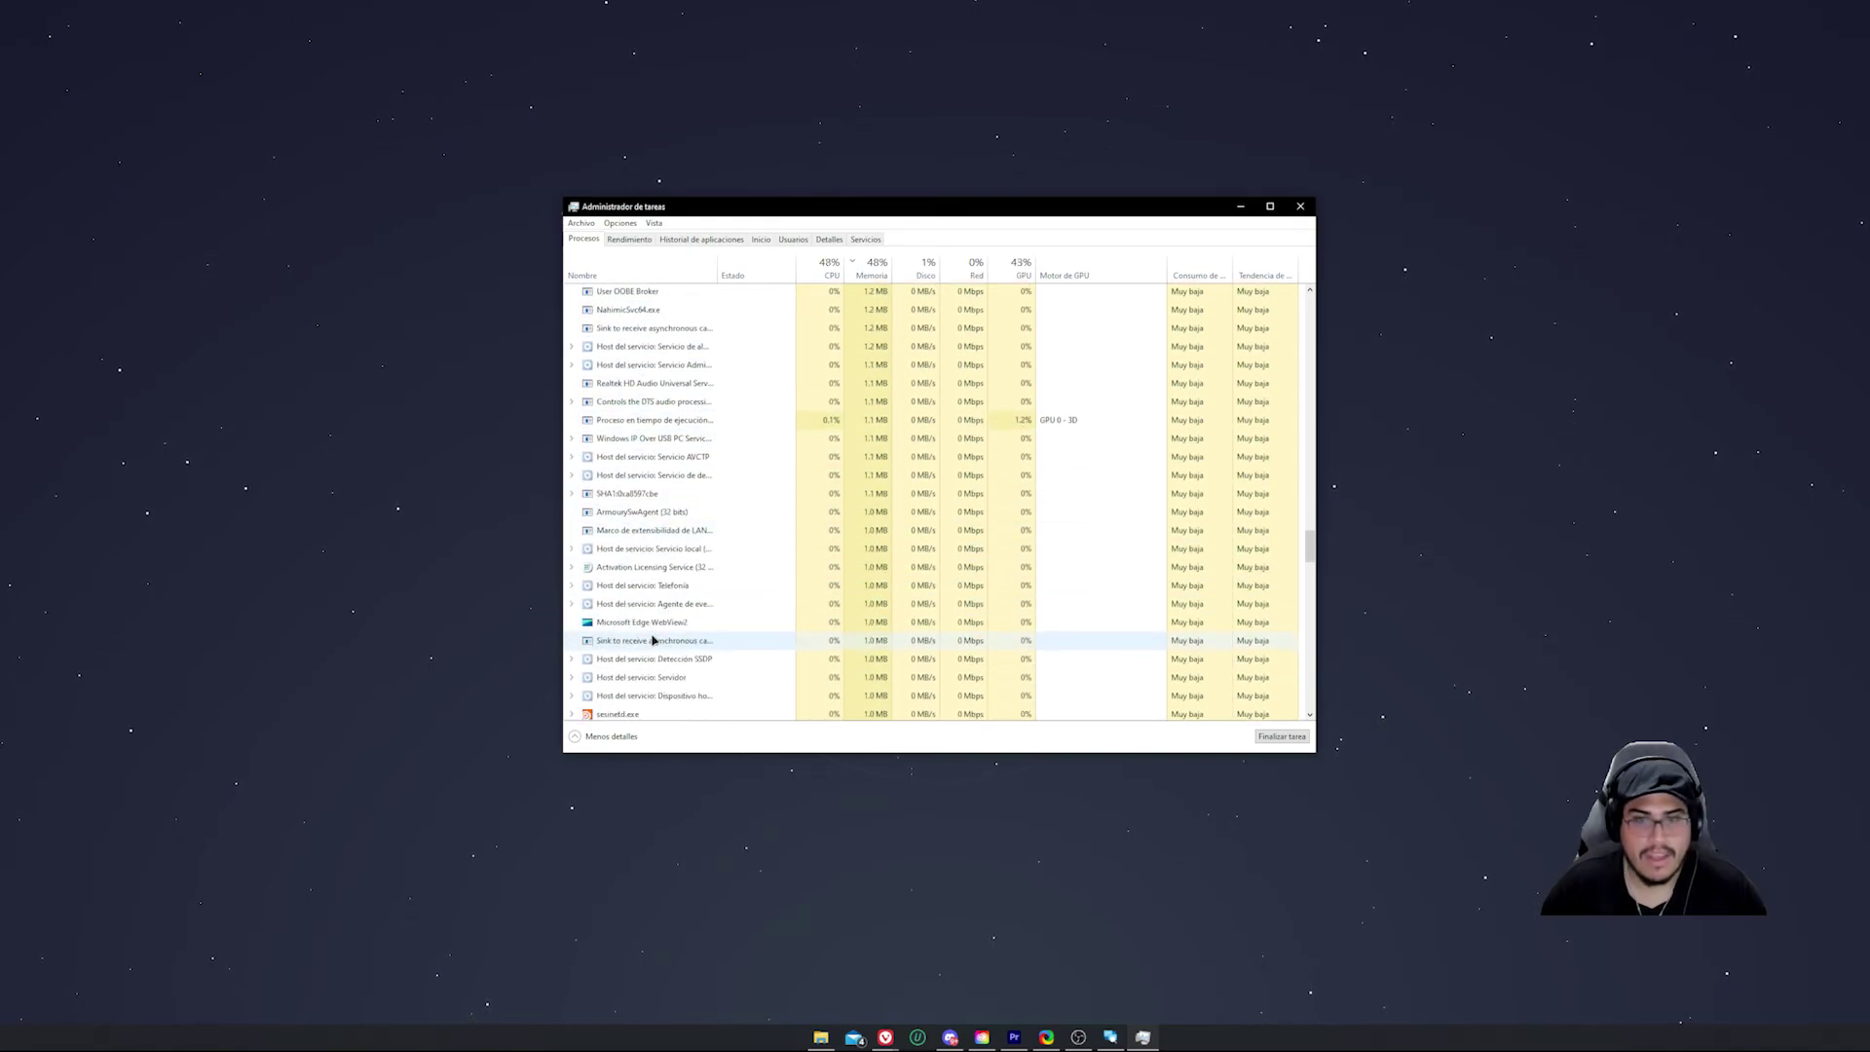
scroll(652, 640, "down", 10)
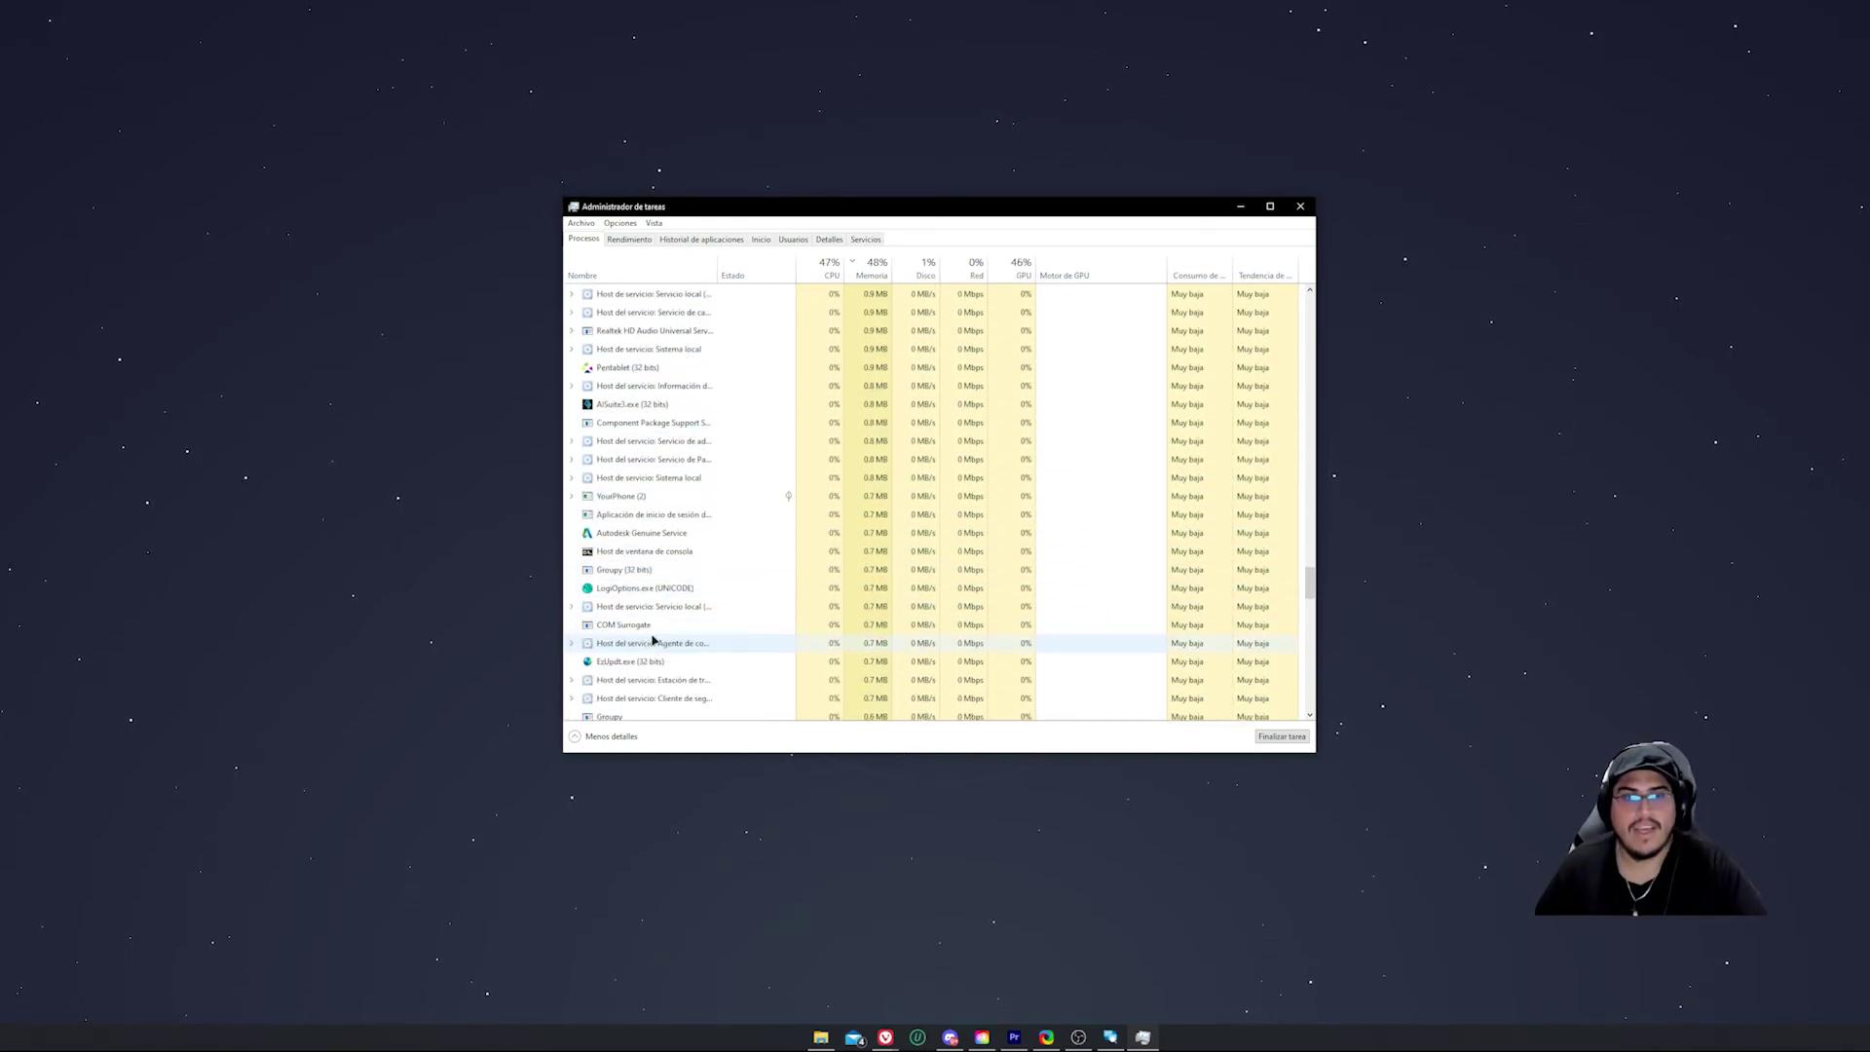
scroll(652, 640, "down", 7)
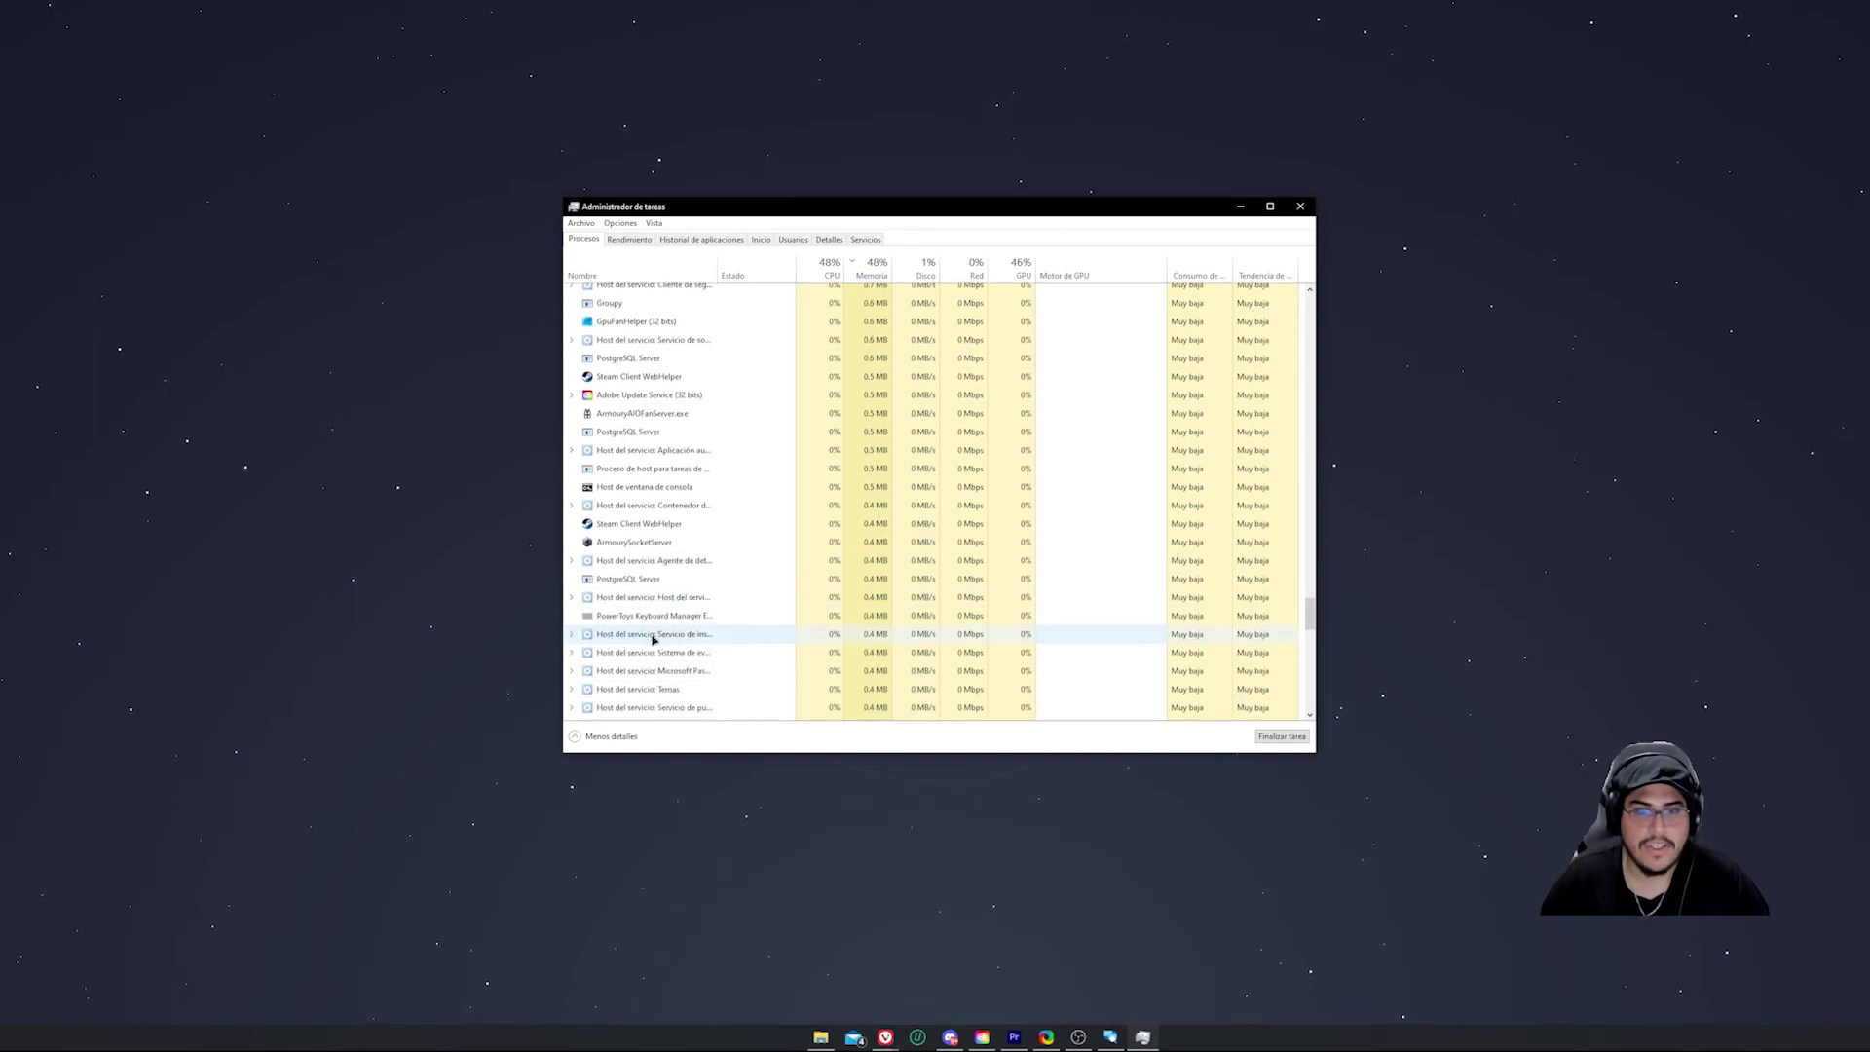
scroll(653, 640, "down", 8)
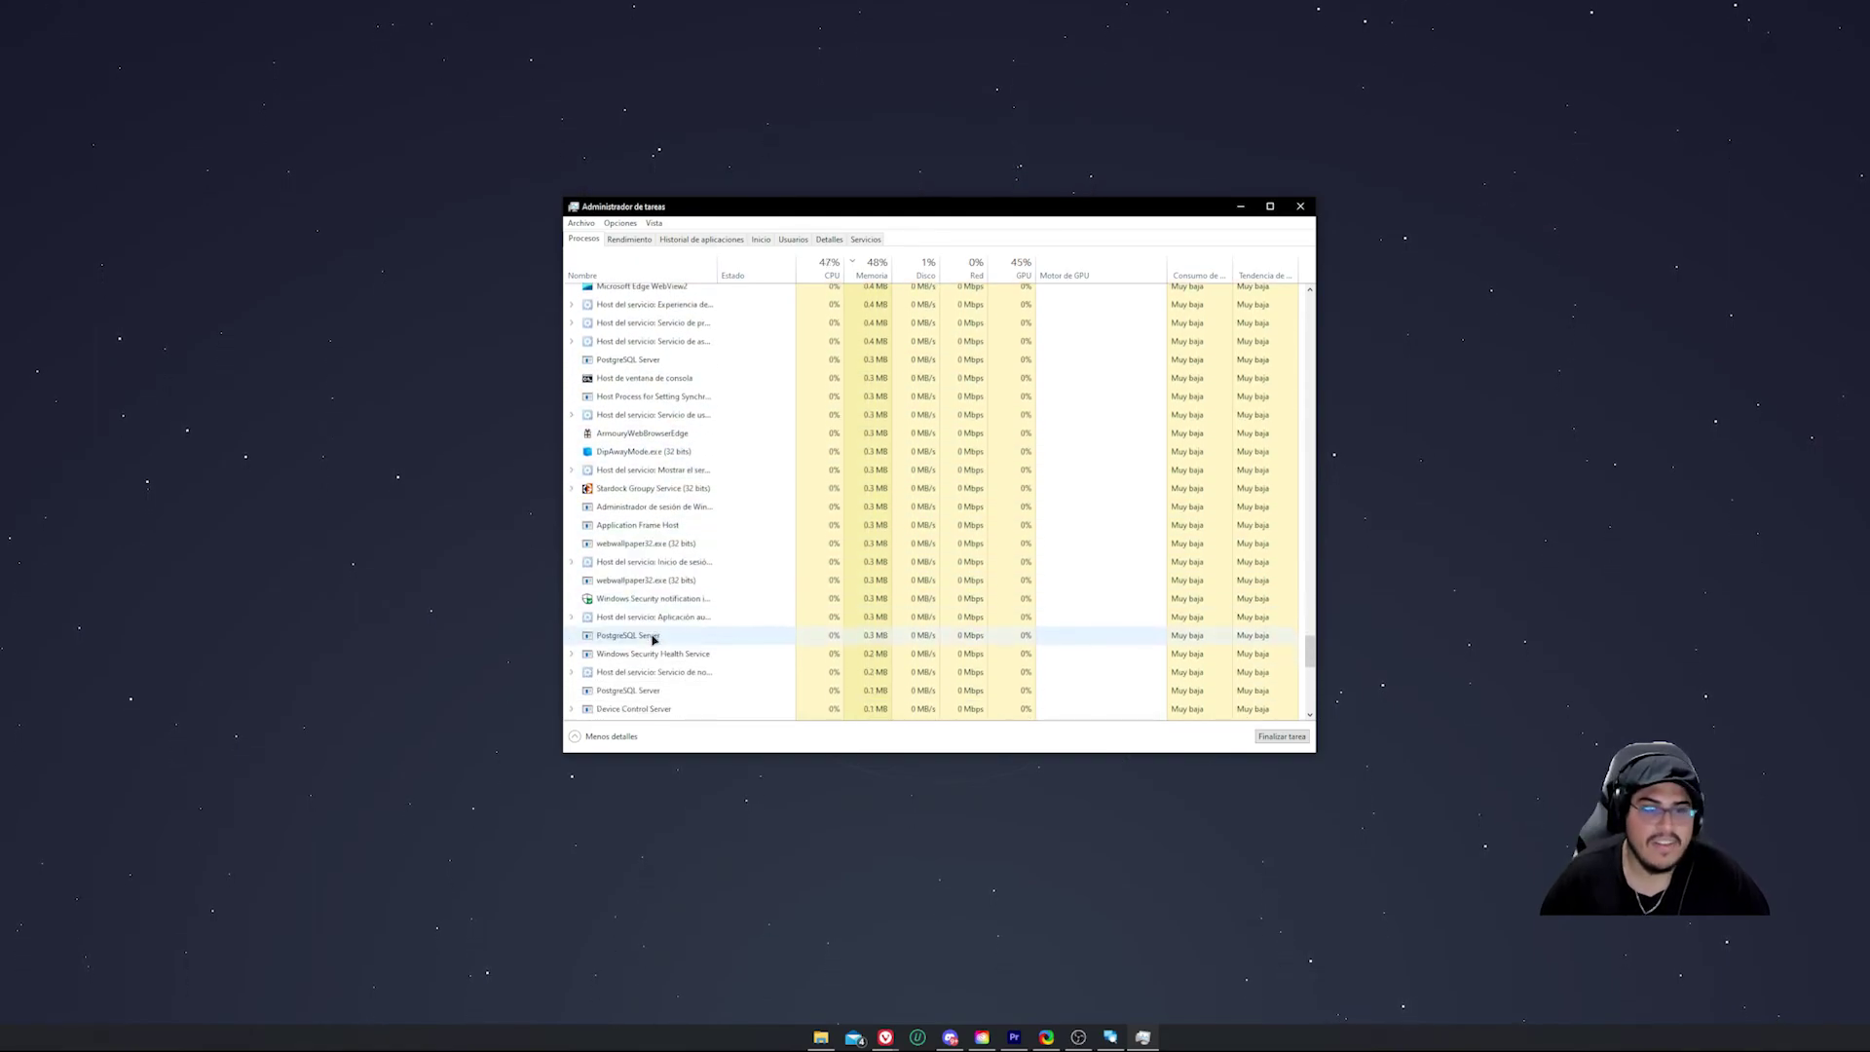
scroll(652, 640, "down", 7)
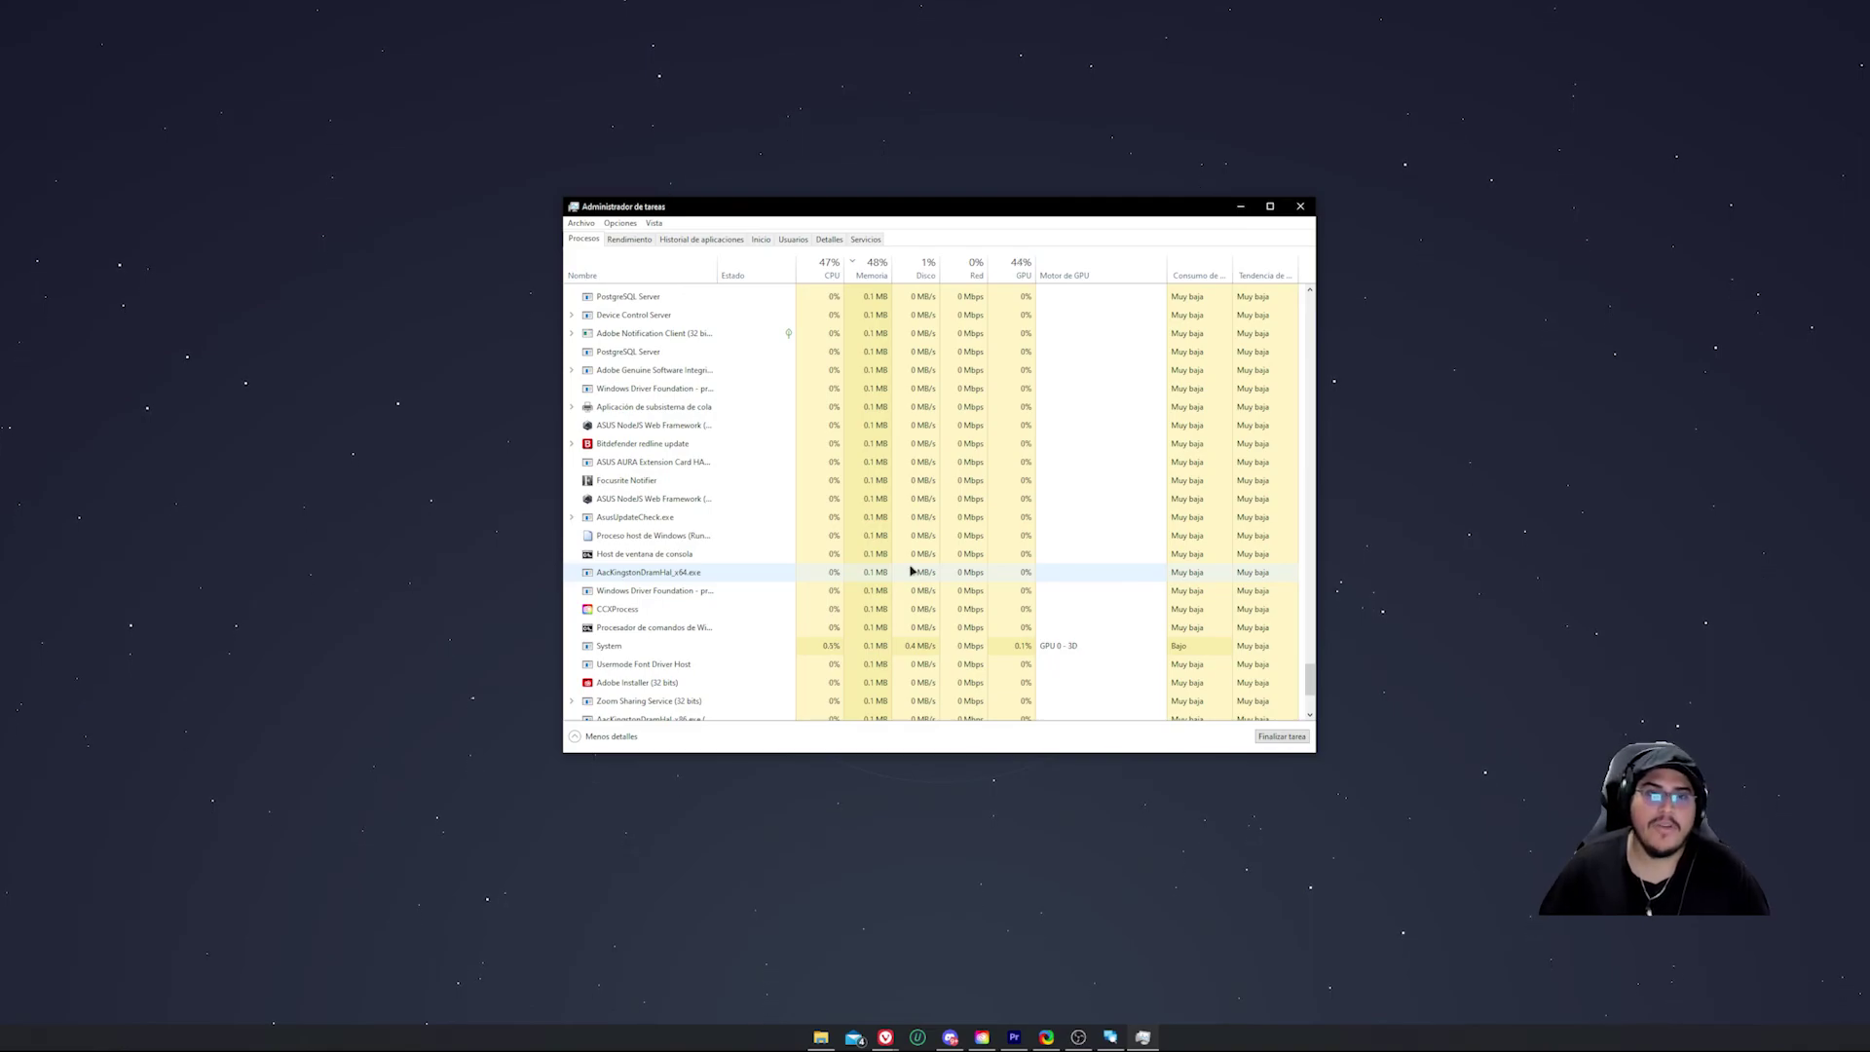
scroll(906, 570, "down", 4)
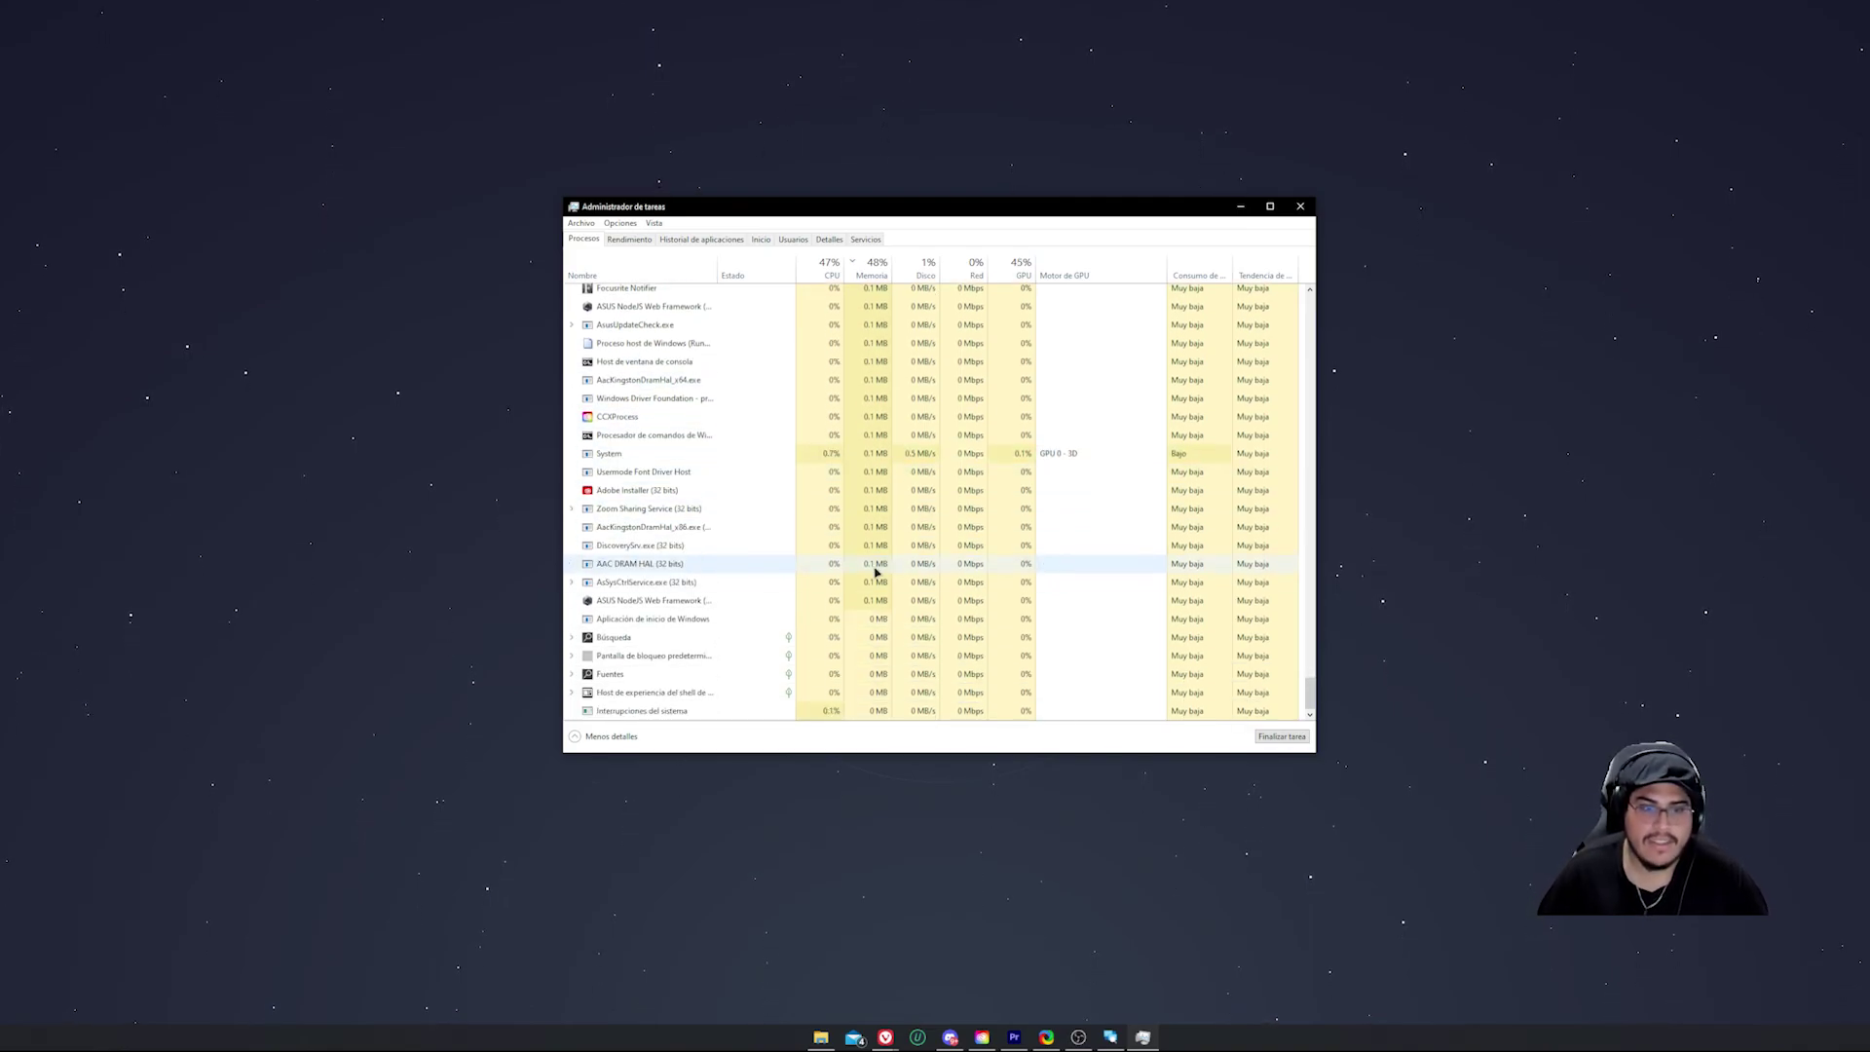